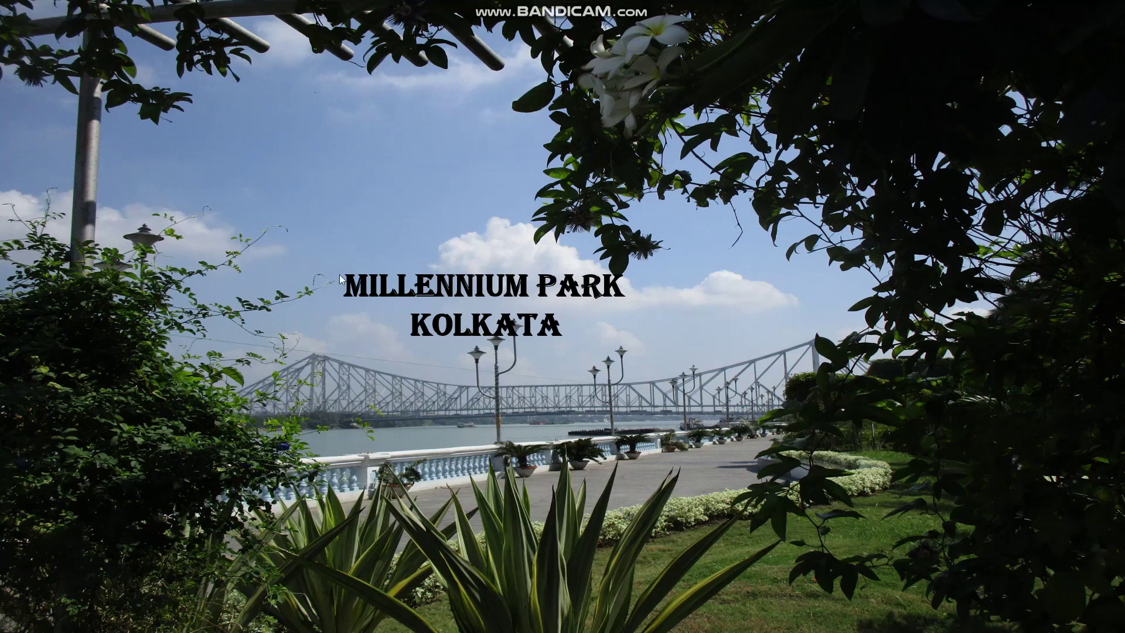
- Step through the torn-paper slide show preview, end it, and bring up the Shapes gallery
click(804, 314)
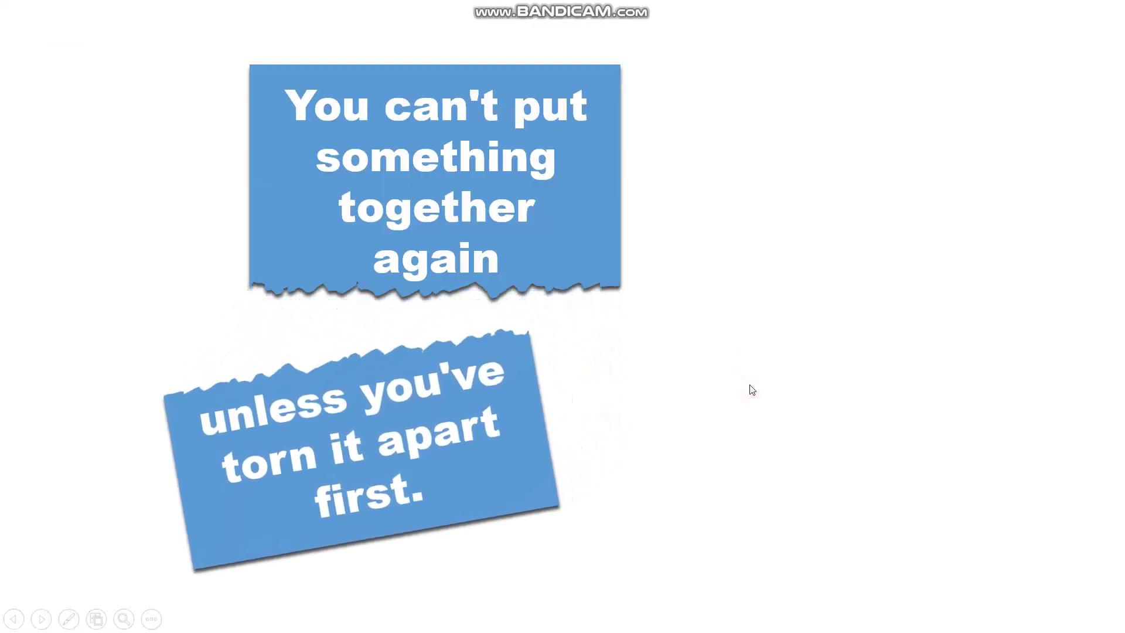
click(800, 317)
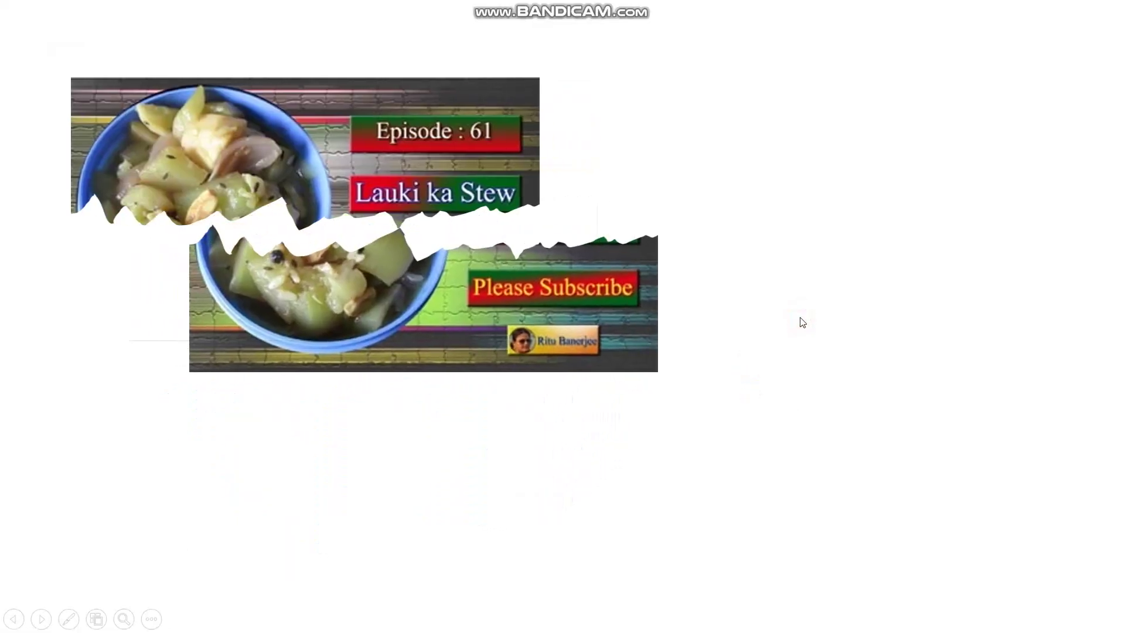
click(70, 347)
click(70, 347)
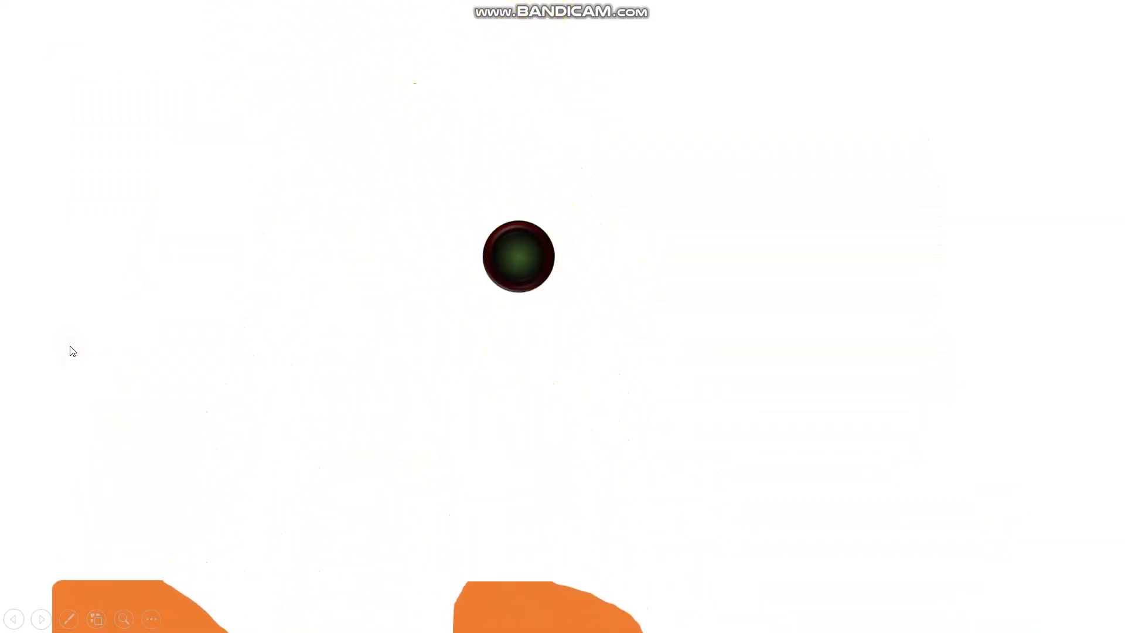
click(71, 347)
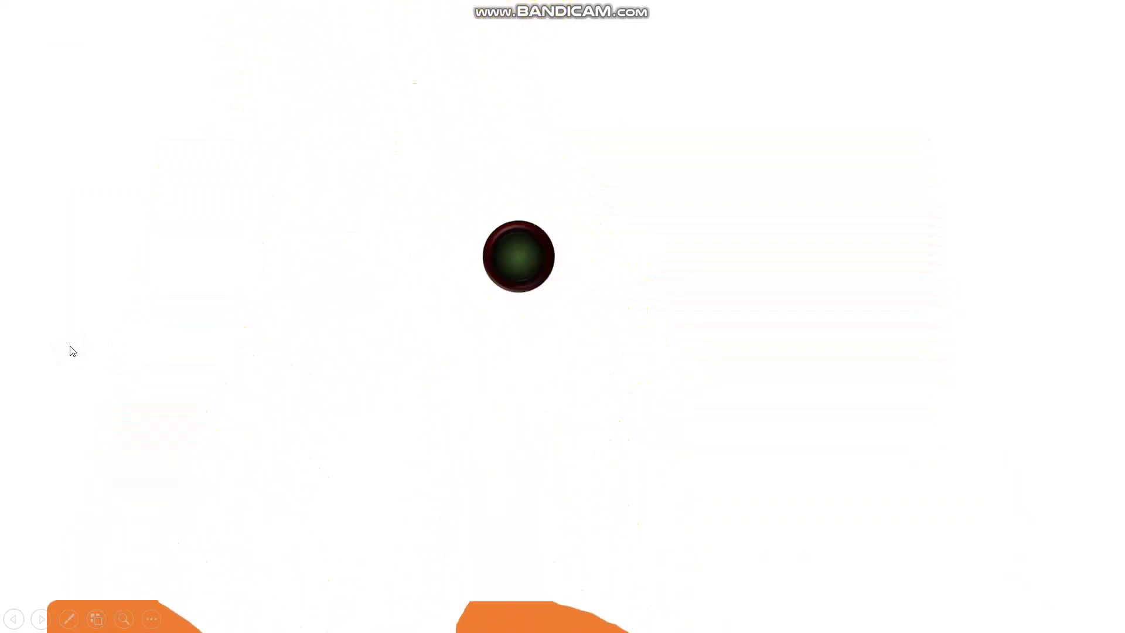
key(Escape)
click(237, 56)
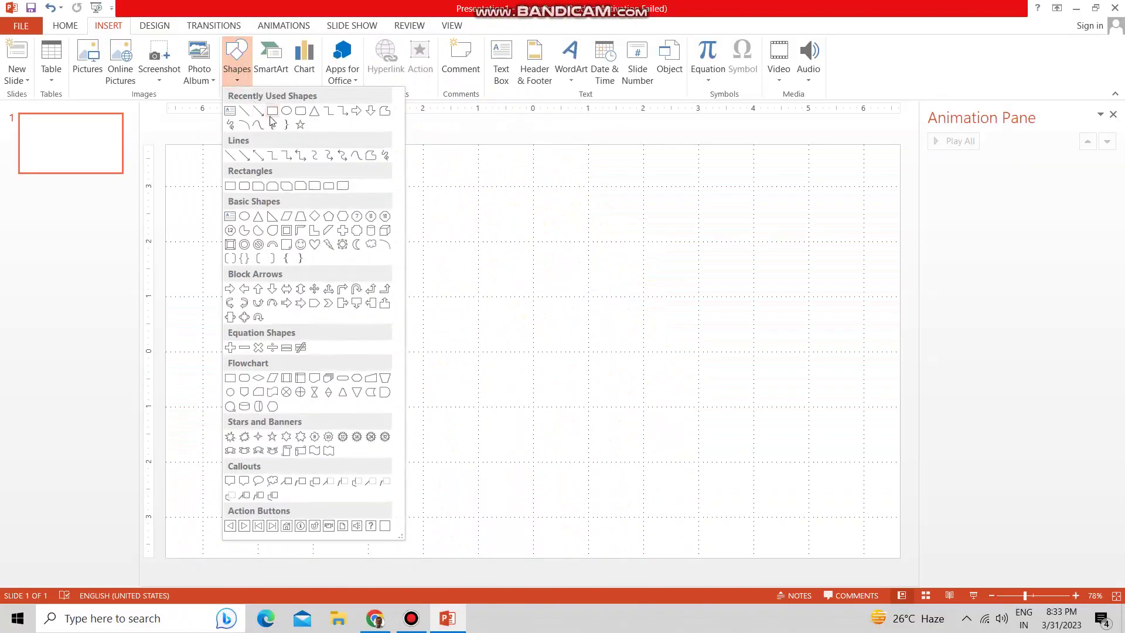
- Draw a tall blue rectangle, about 5.3" by 4.39", with no outline
click(273, 112)
drag(328, 187, 569, 468)
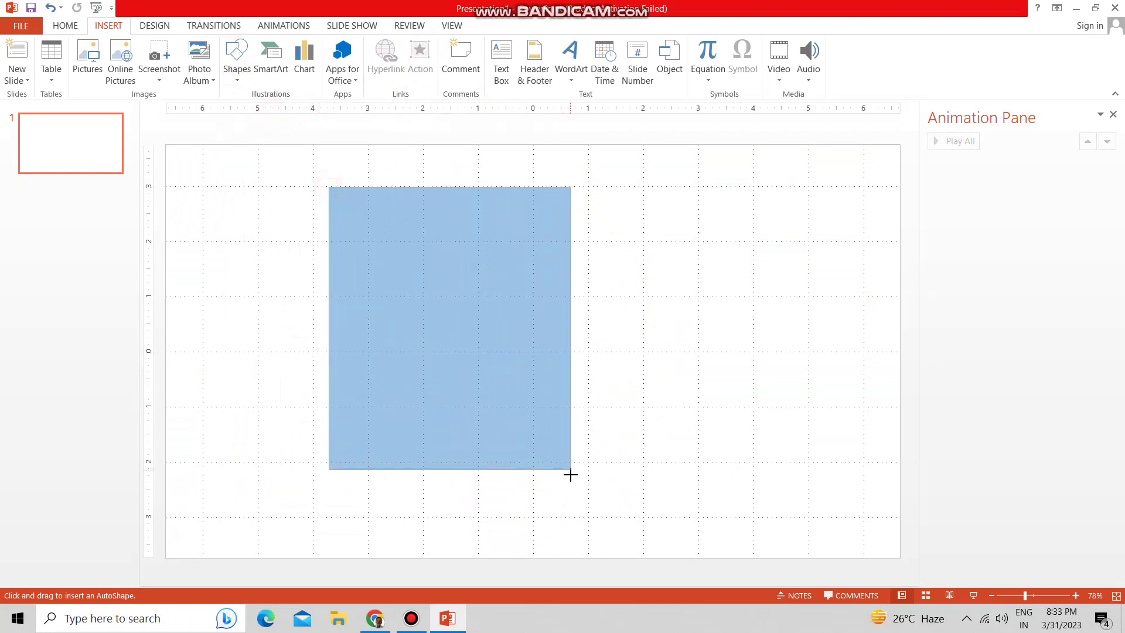
drag(568, 468, 571, 480)
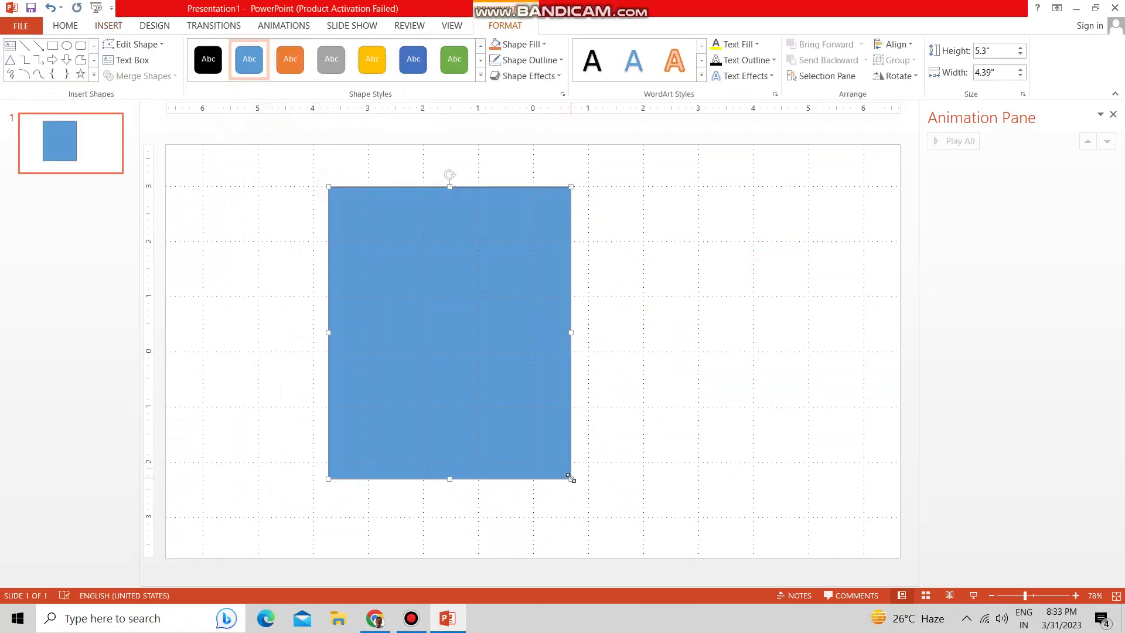
click(527, 60)
click(519, 185)
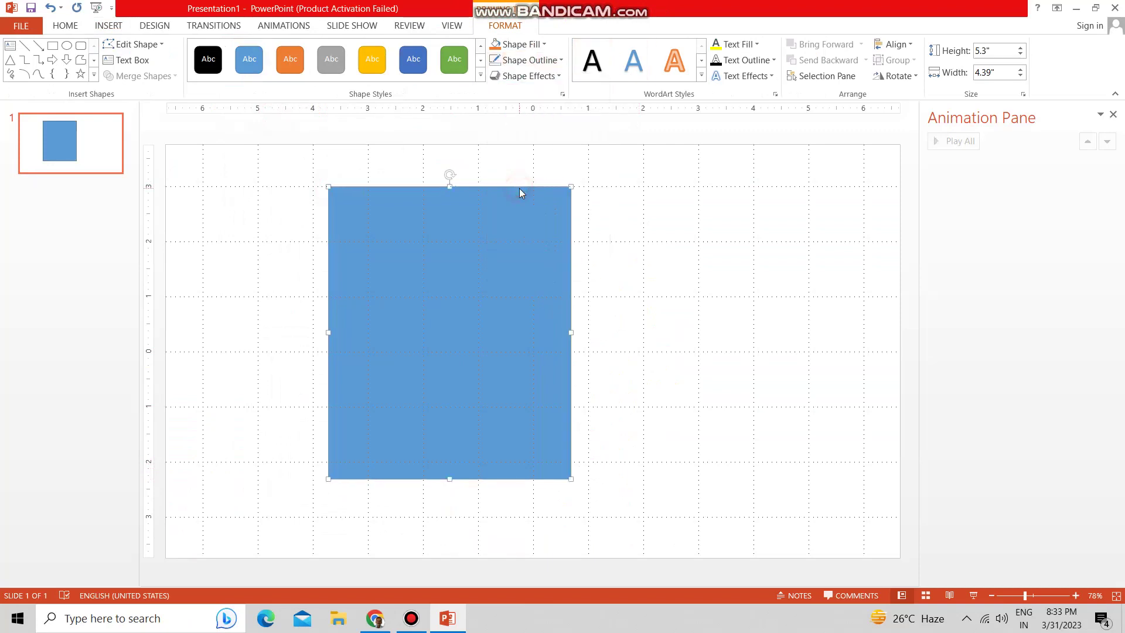
click(109, 25)
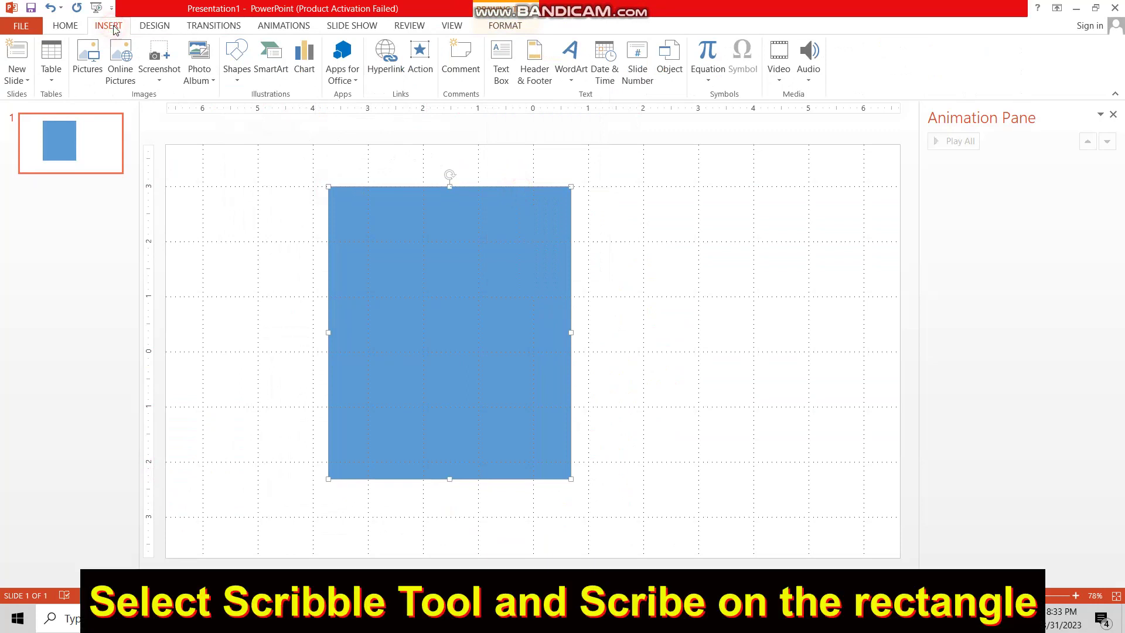
- Draw a jagged freehand scribble looping around the rectangle's bottom edge
click(235, 89)
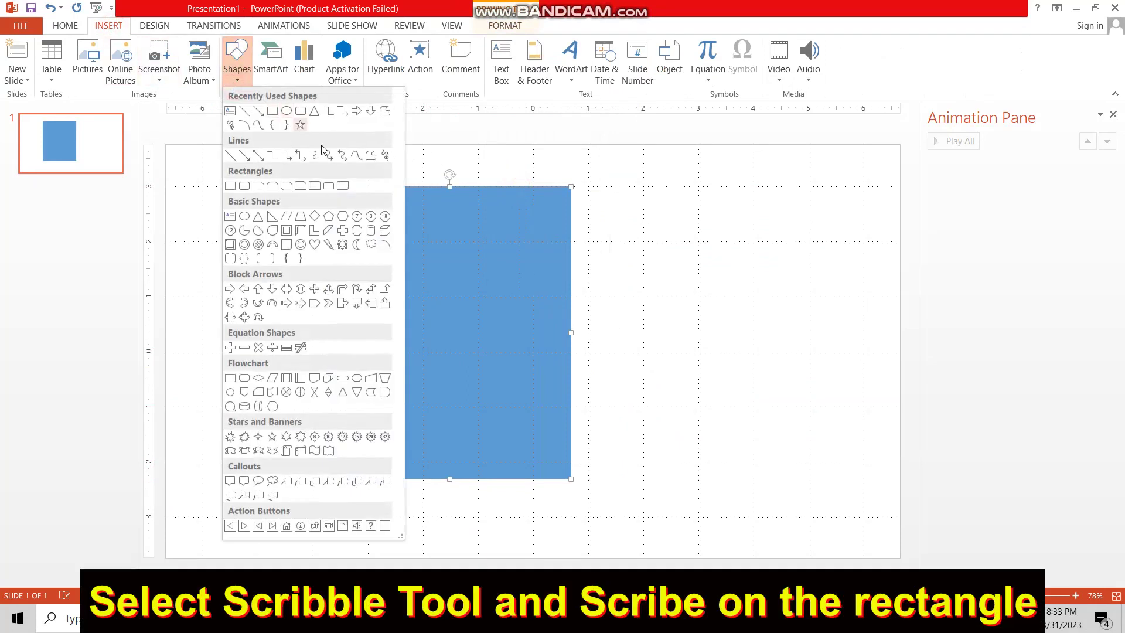
click(385, 156)
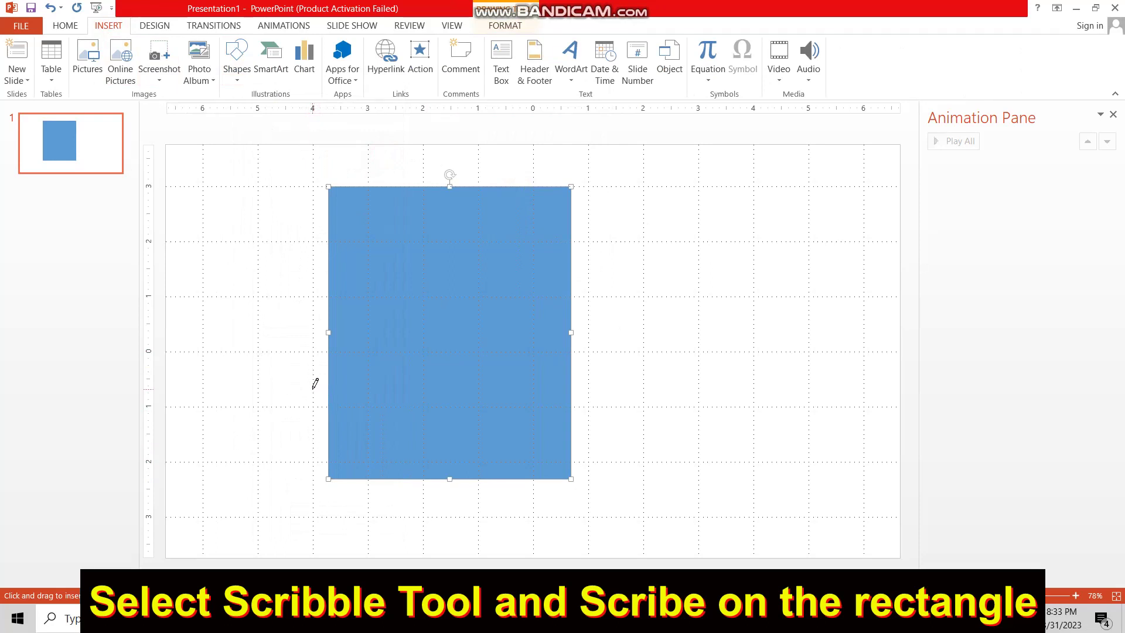
drag(316, 384, 339, 373)
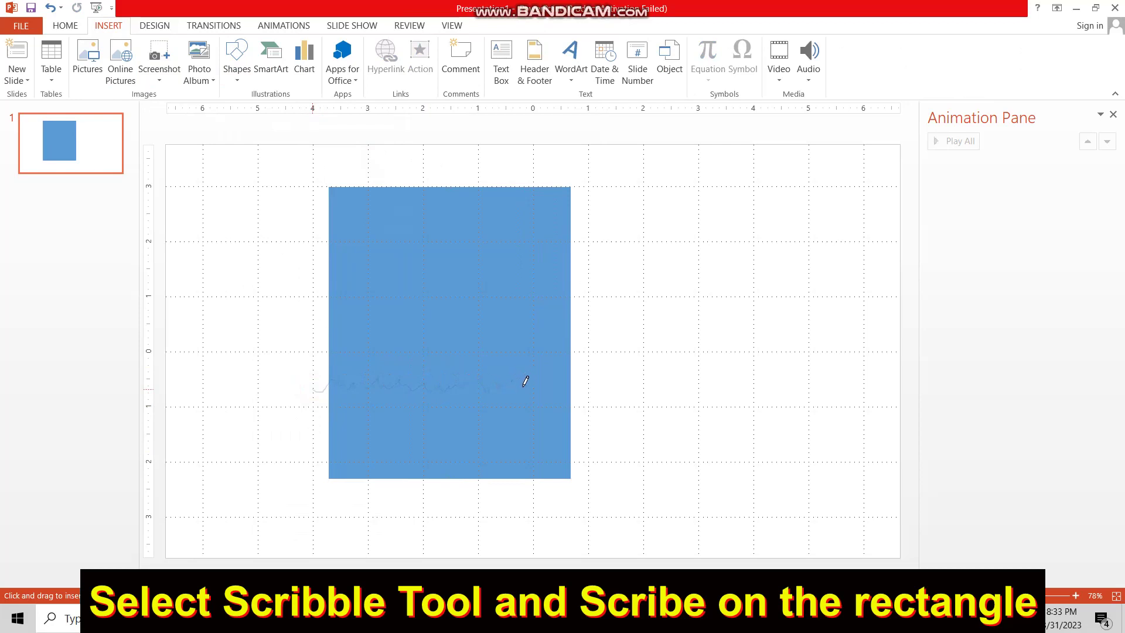
mouse_move(532, 379)
mouse_down()
mouse_move(550, 379)
mouse_move(573, 480)
mouse_up()
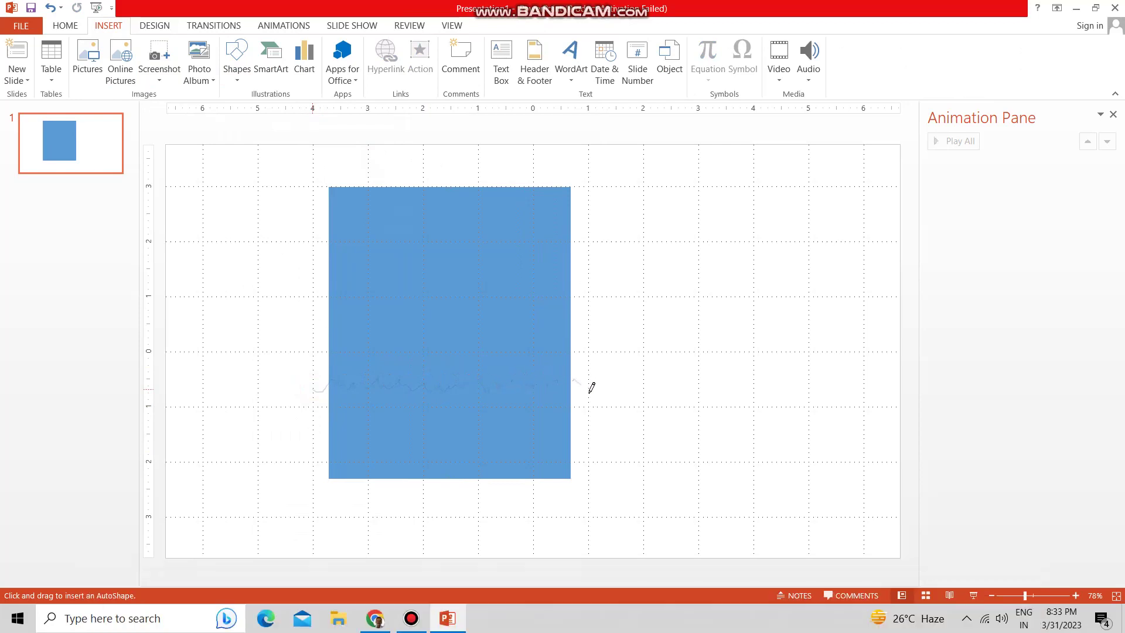
drag(476, 521, 311, 392)
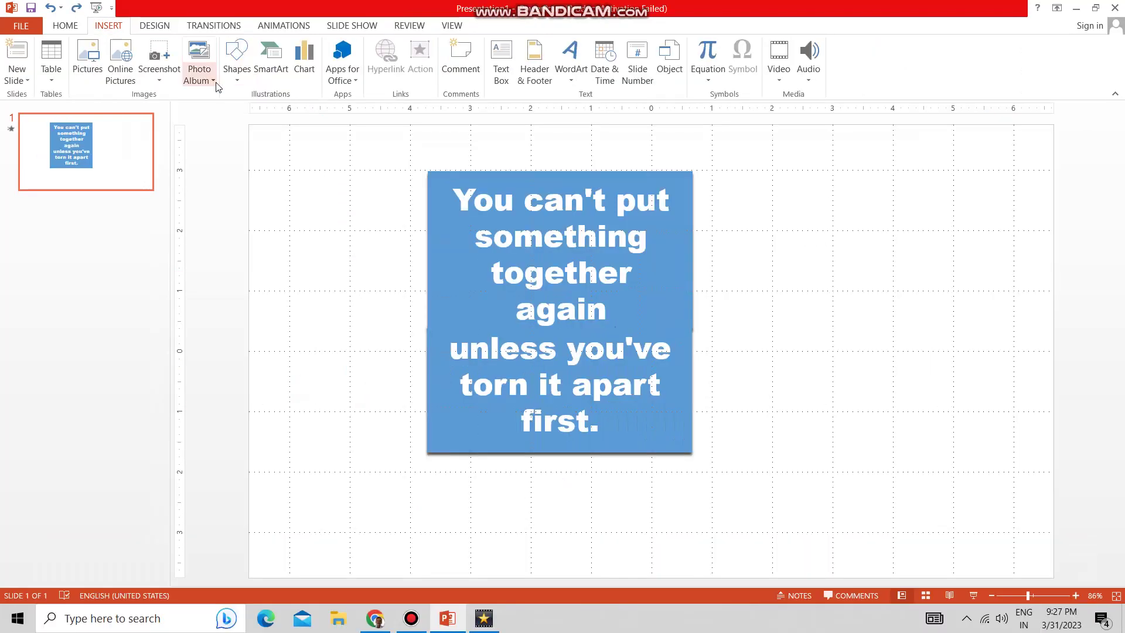
- Draw another jagged freehand scribble and close its loop into a filled shape
click(237, 59)
click(385, 157)
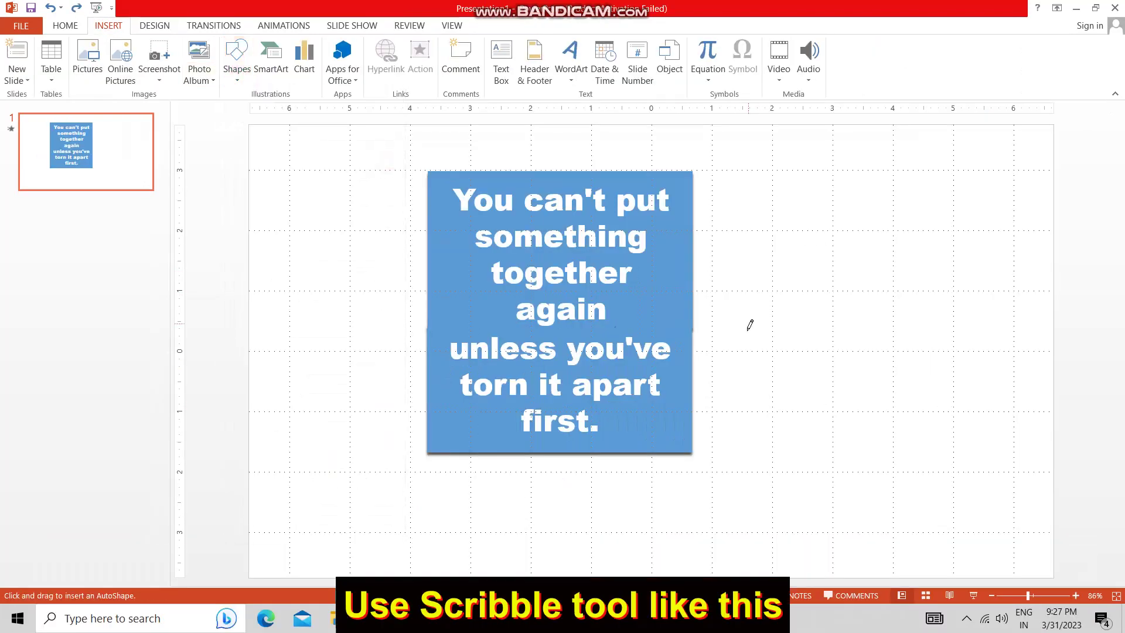
drag(738, 305, 755, 309)
mouse_move(1001, 279)
mouse_down()
mouse_move(985, 412)
mouse_move(790, 422)
mouse_up()
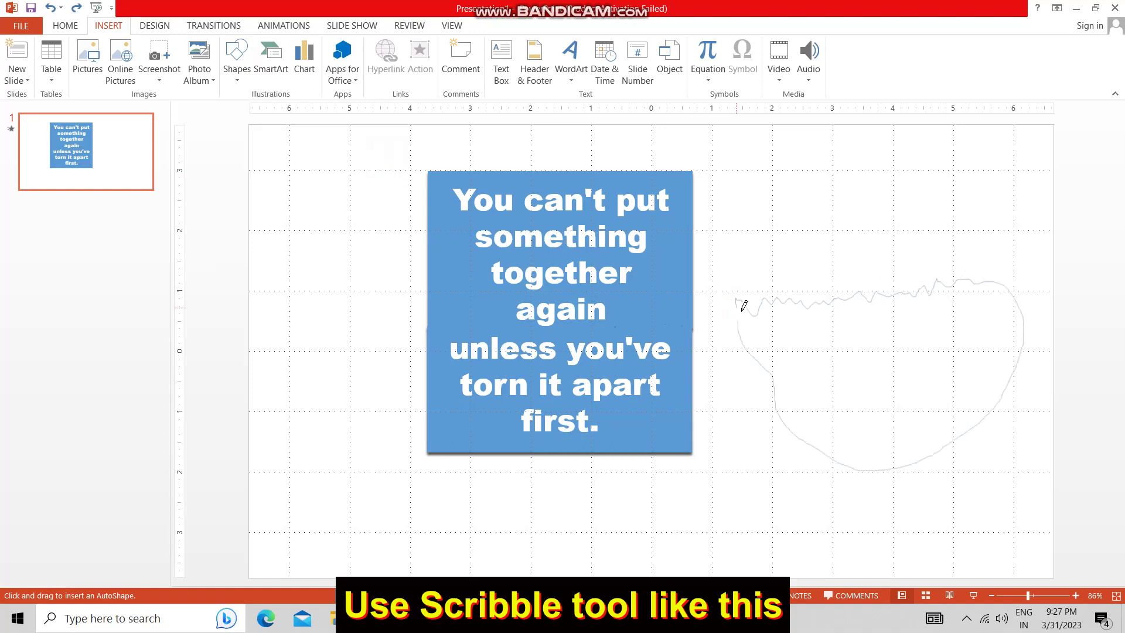
drag(739, 302, 739, 304)
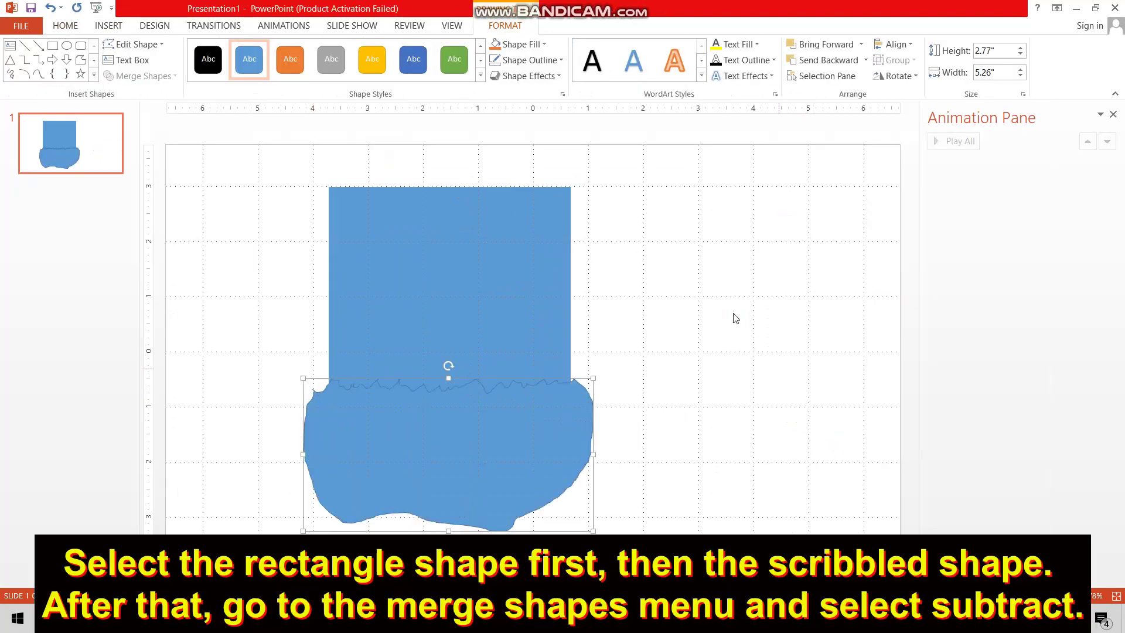
- Subtract the scribble from the rectangle, leaving a 3.75" by 4.39" shape with a torn bottom
click(734, 315)
click(440, 265)
shift+click(490, 452)
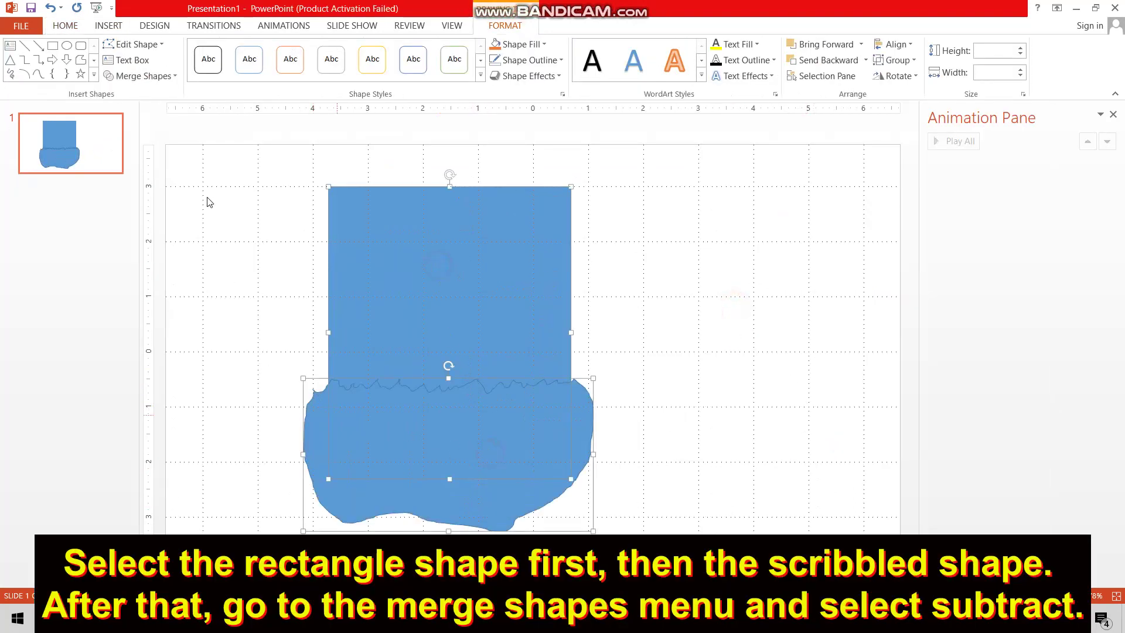
click(146, 76)
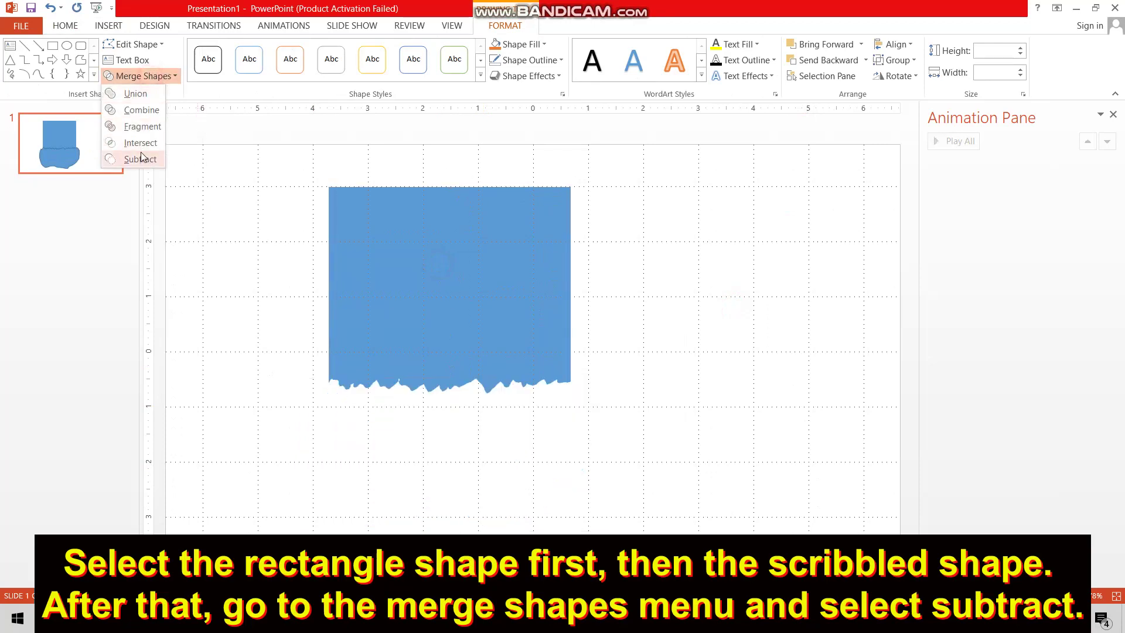
click(141, 159)
click(563, 94)
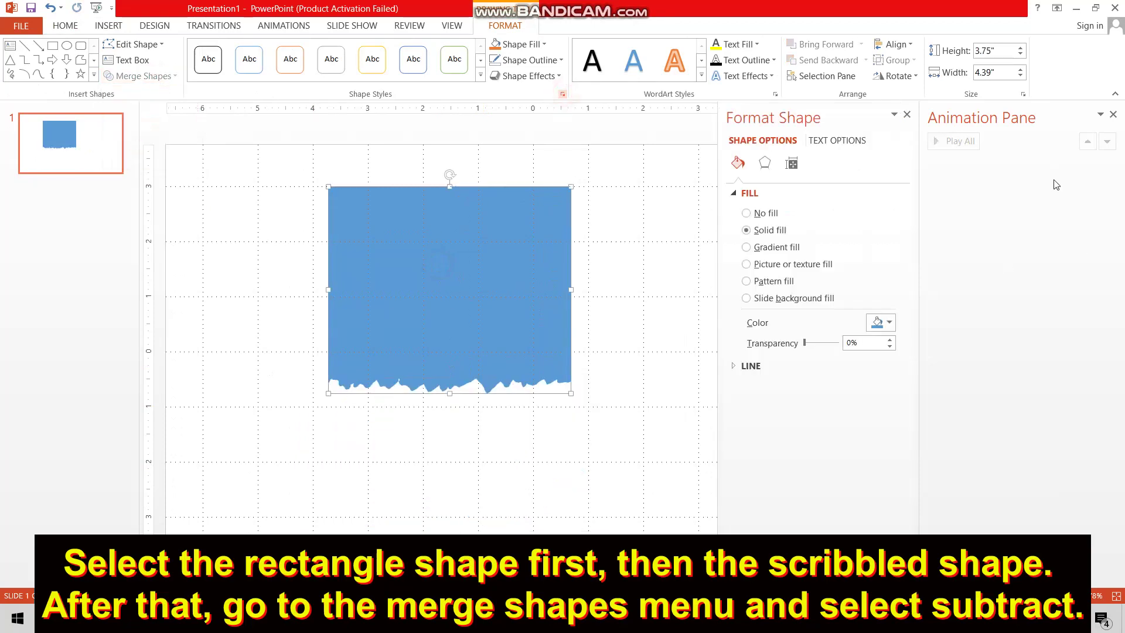
click(1114, 114)
- Give the torn shape an Offset Bottom shadow at 29% transparency
click(971, 163)
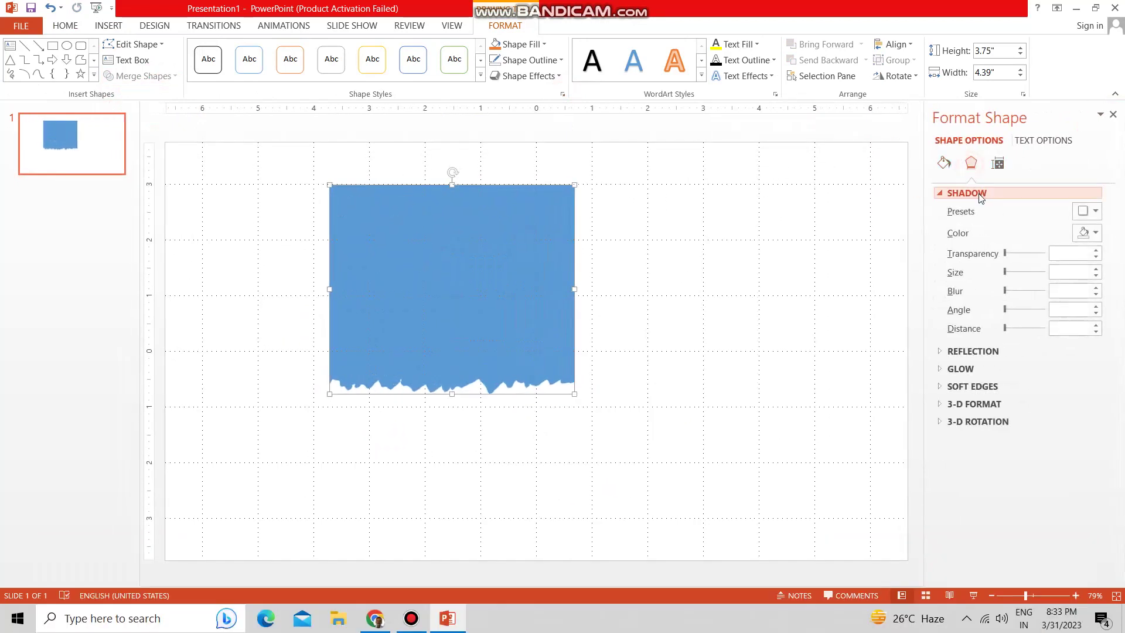
click(1092, 212)
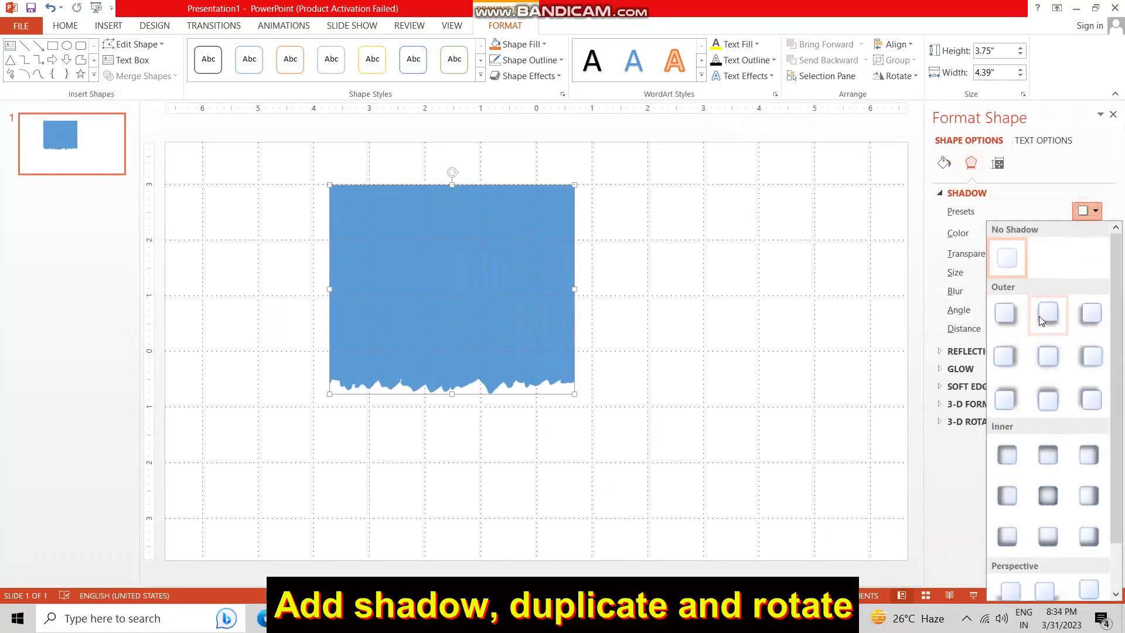
click(1054, 317)
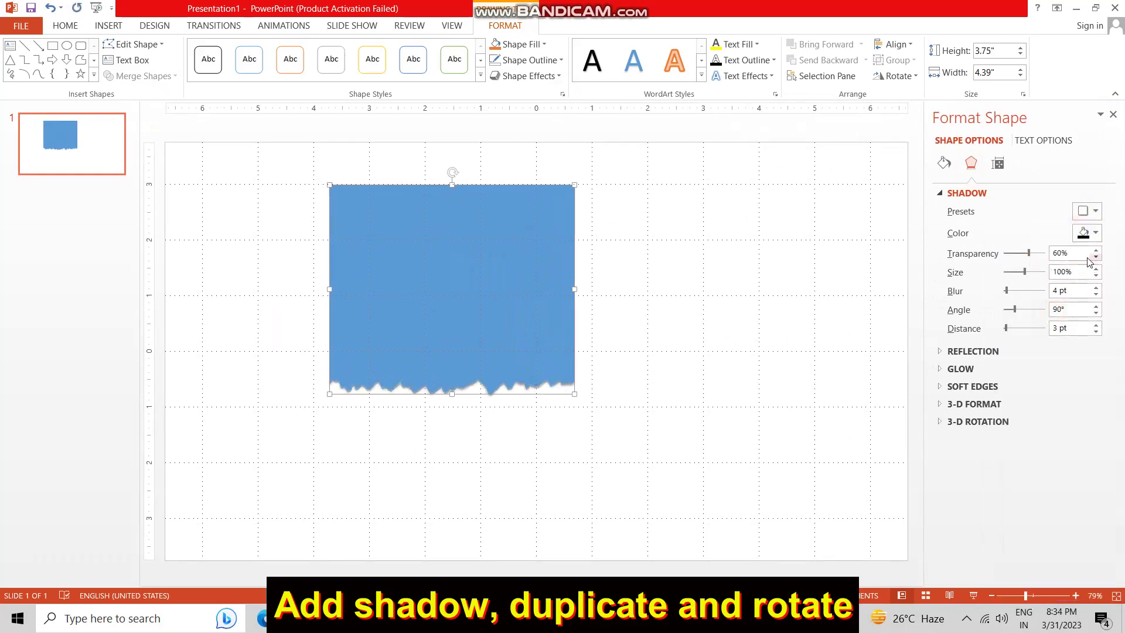
click(1096, 258)
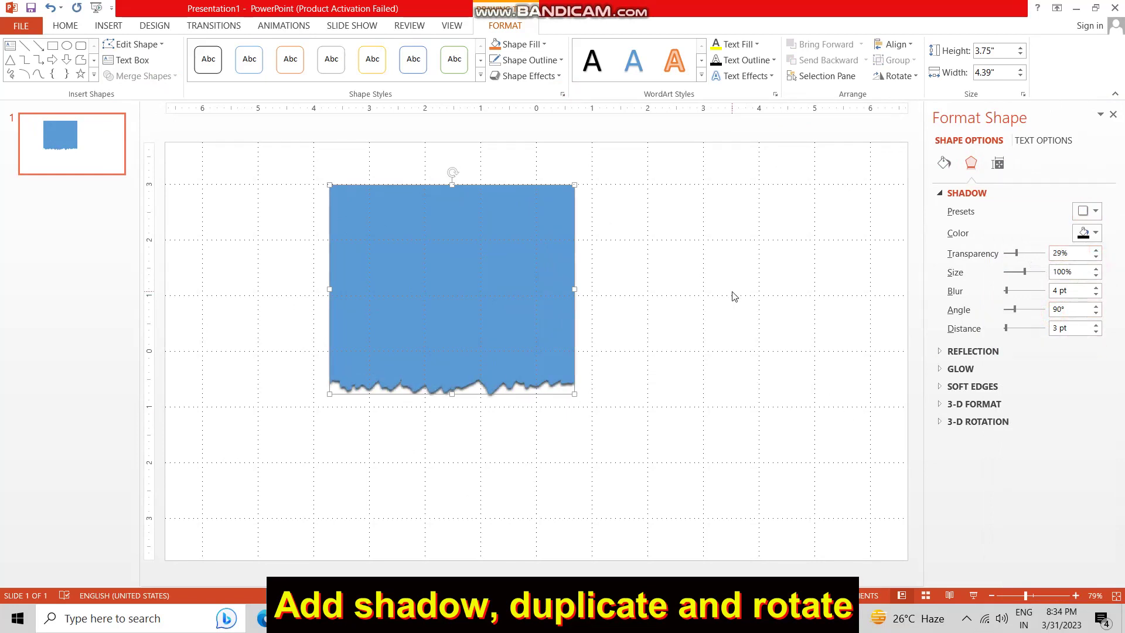
- Duplicate the torn shape, turn the copy upside down, and move it right of the original
key(ctrl+d)
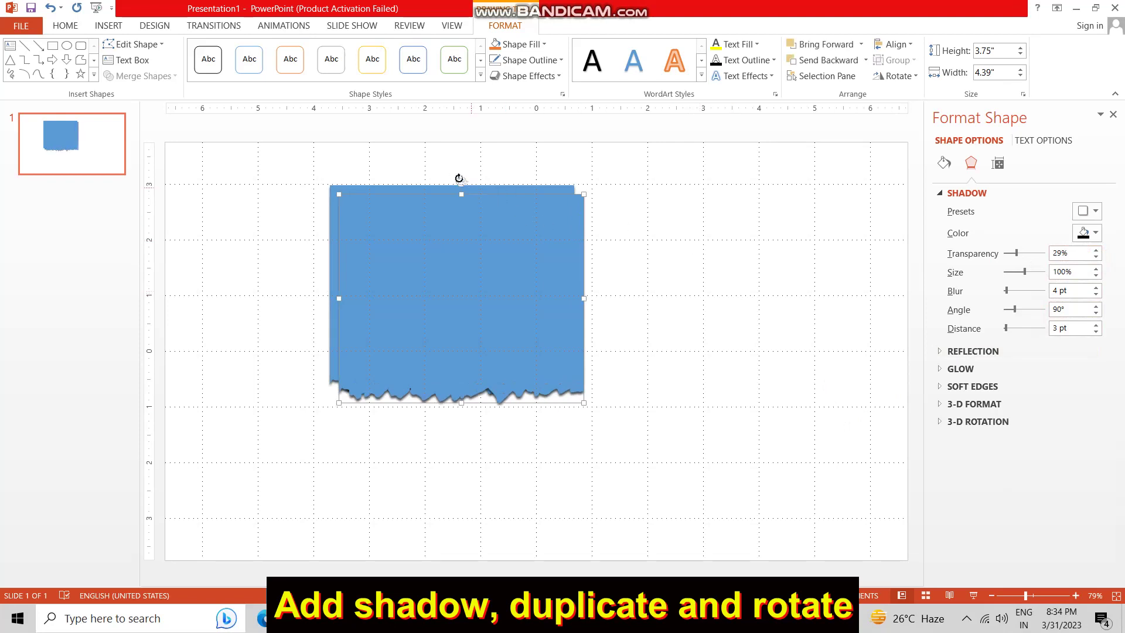
mouse_move(459, 178)
mouse_down()
mouse_move(451, 482)
mouse_move(463, 482)
mouse_up()
mouse_move(558, 253)
mouse_down()
mouse_move(821, 233)
mouse_move(833, 364)
mouse_up()
click(108, 26)
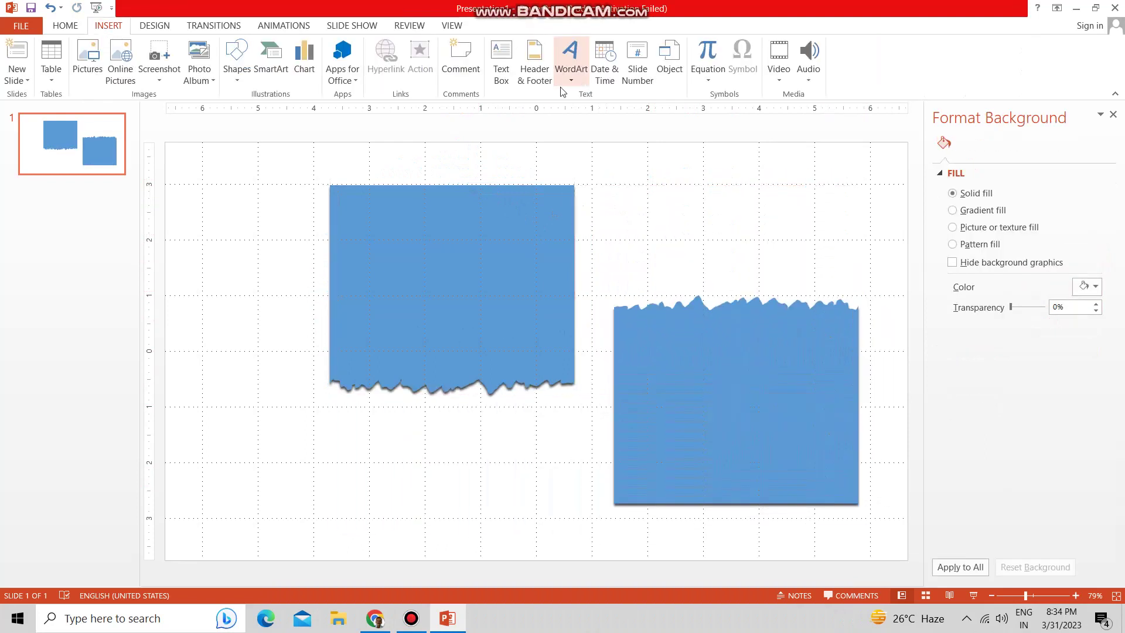
click(502, 61)
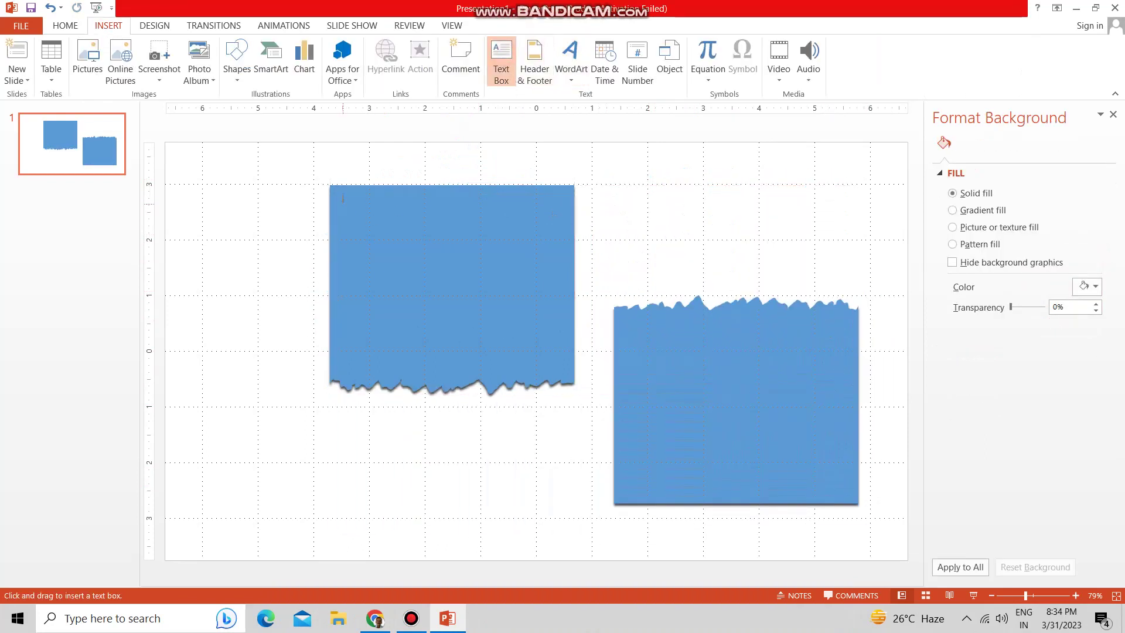
- Paste the quote into a text box over the left piece in white, size 36 Arial Black
drag(340, 192, 566, 364)
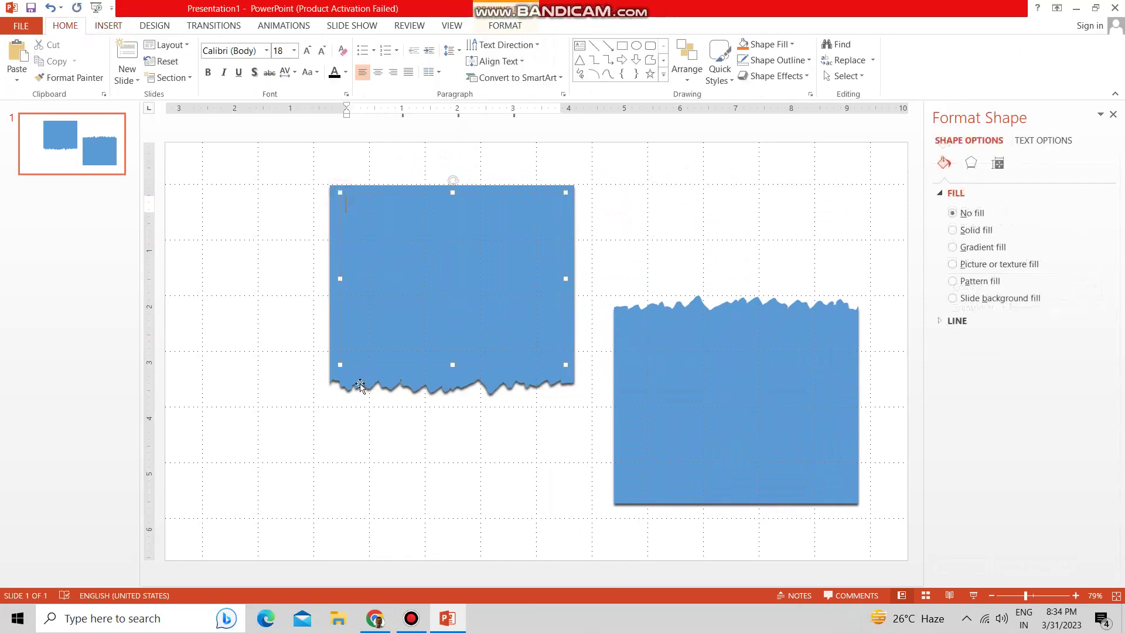
text(You can't put something together again unless you've torn it apart first.)
key(ctrl+a)
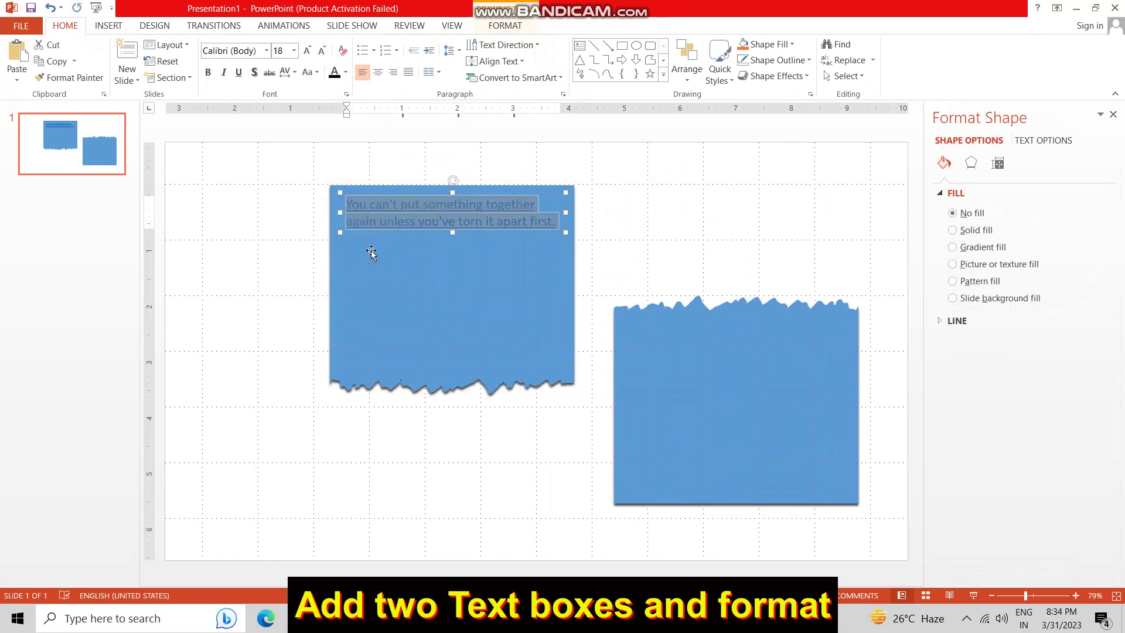
click(346, 72)
click(347, 104)
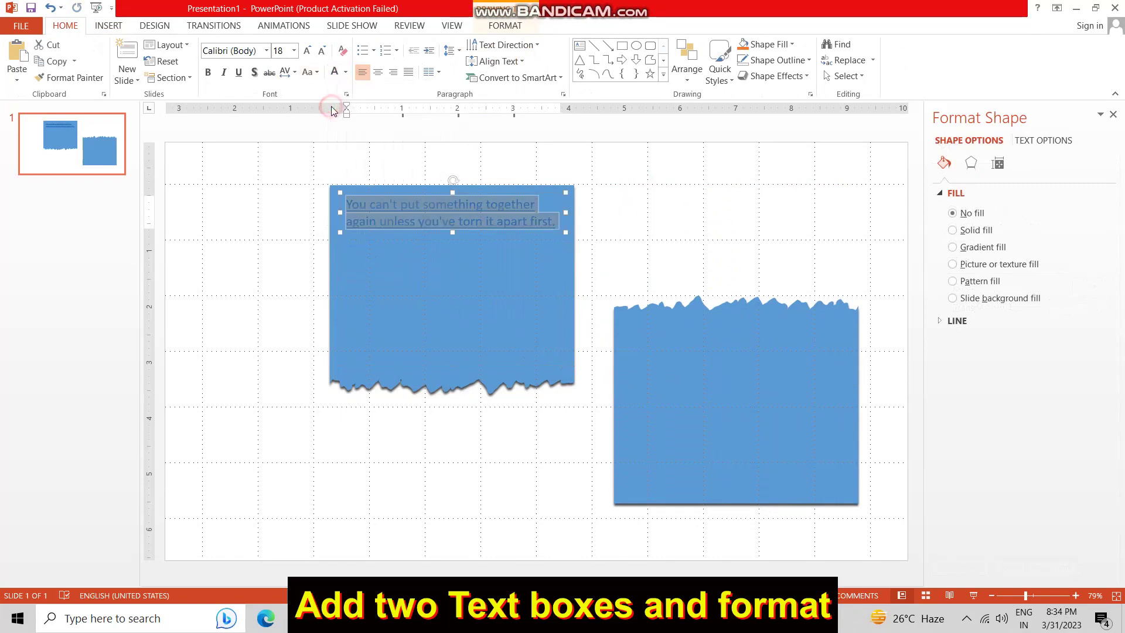
click(295, 51)
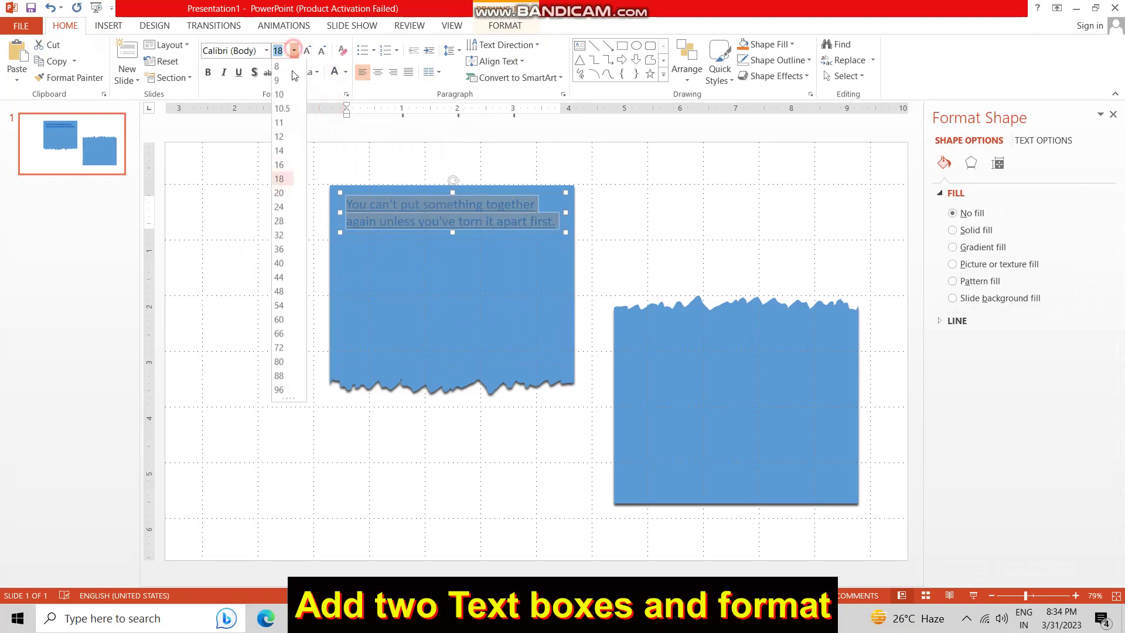
click(290, 251)
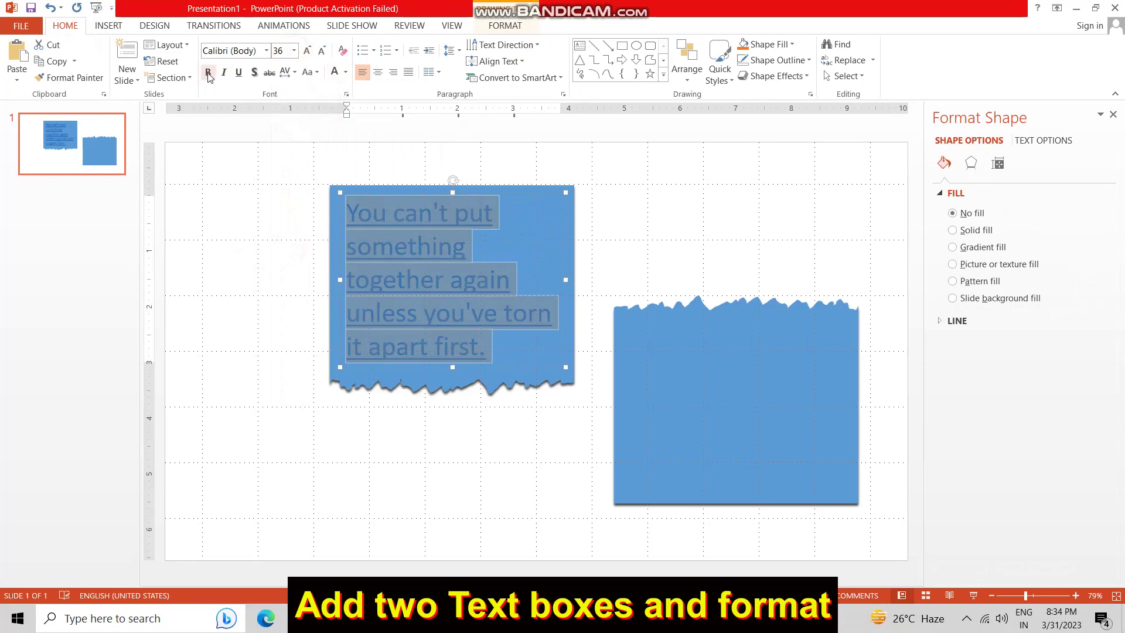
click(266, 51)
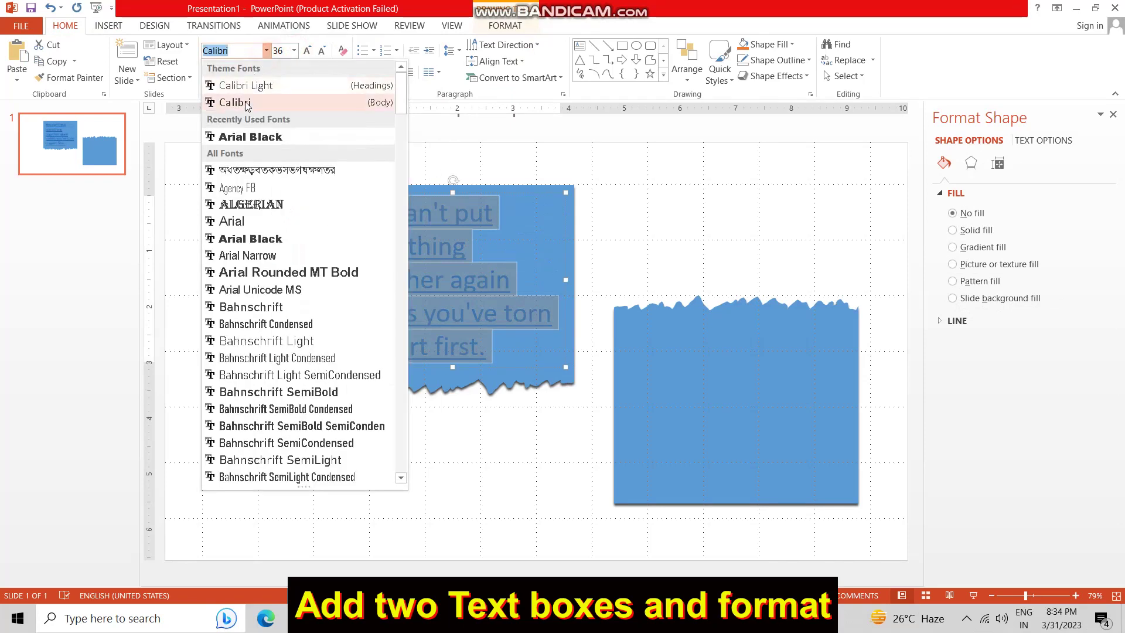
click(245, 138)
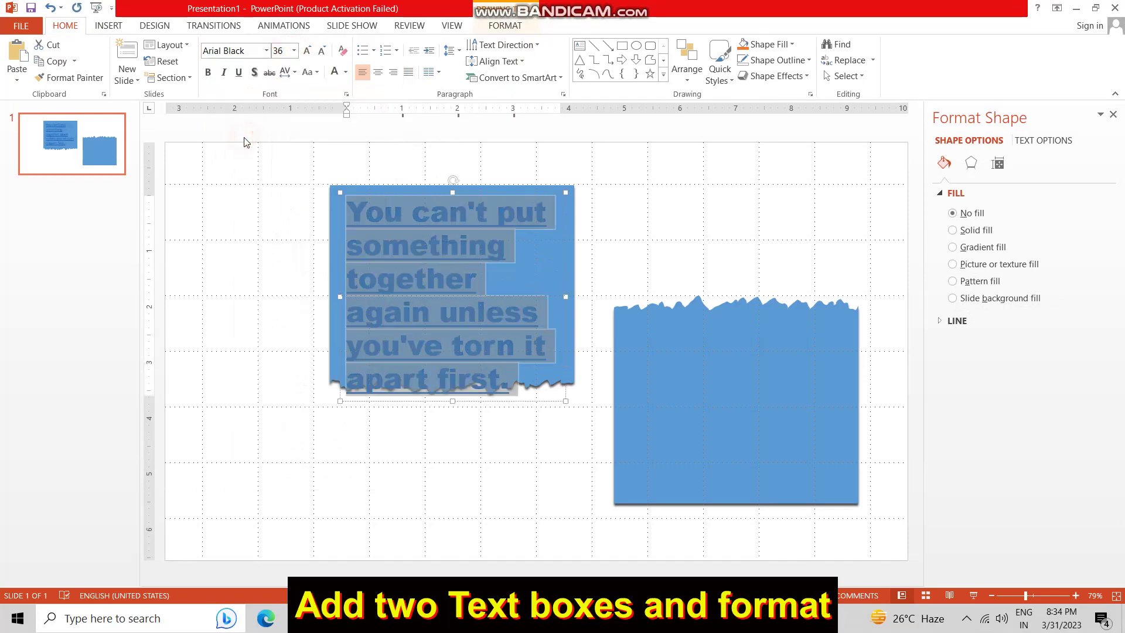
- Remove the hyperlink from the quote and centre-align its text
right_click(388, 221)
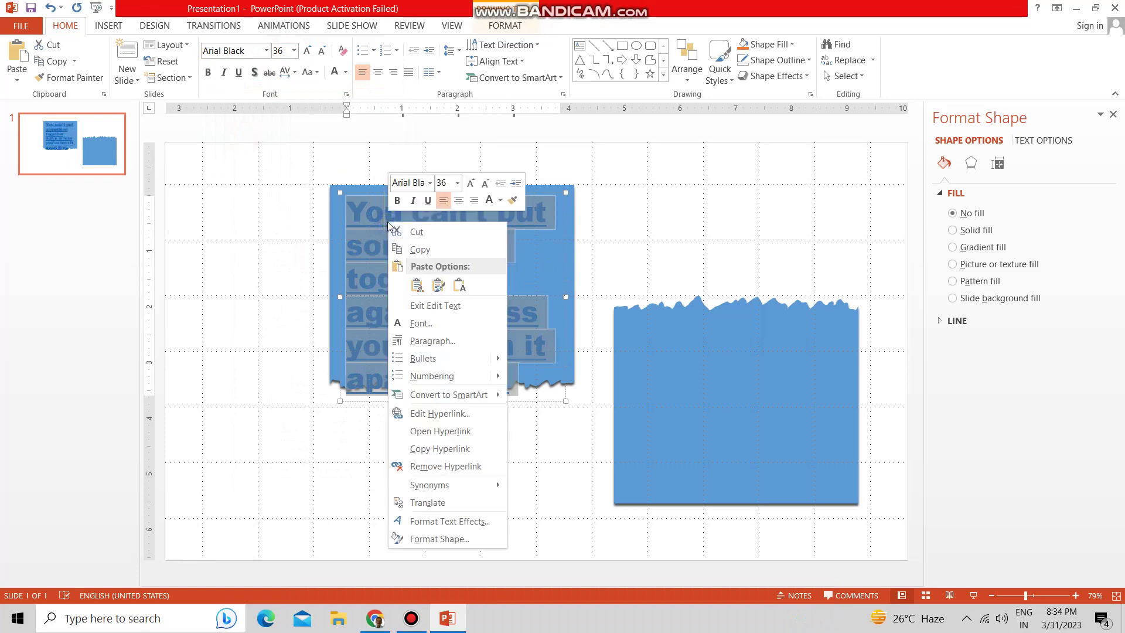
click(472, 466)
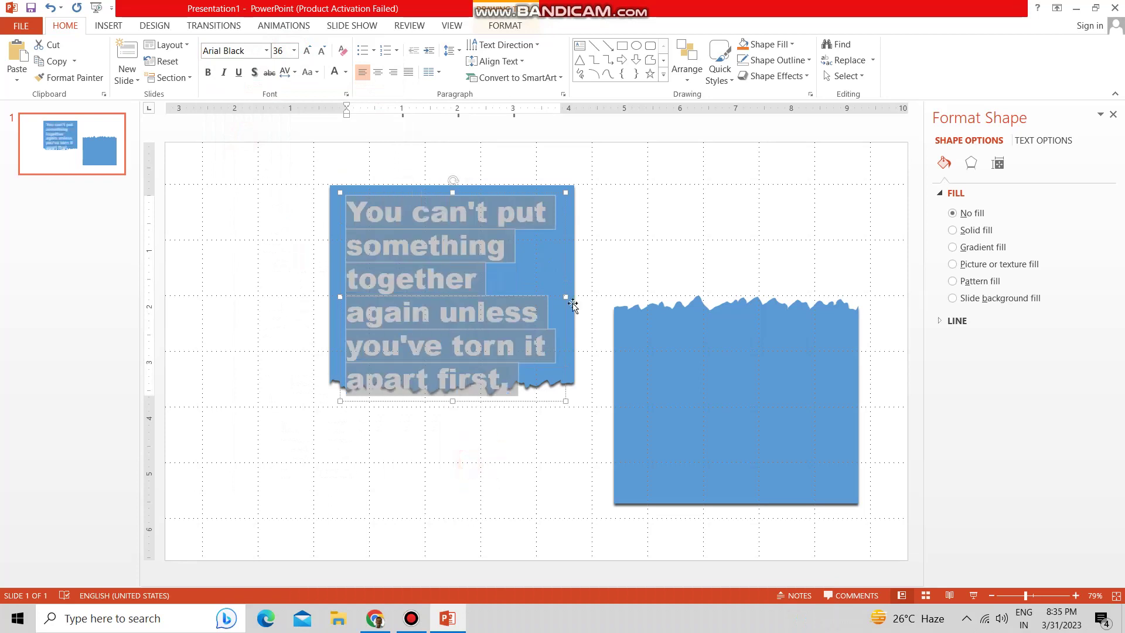
click(607, 259)
click(463, 279)
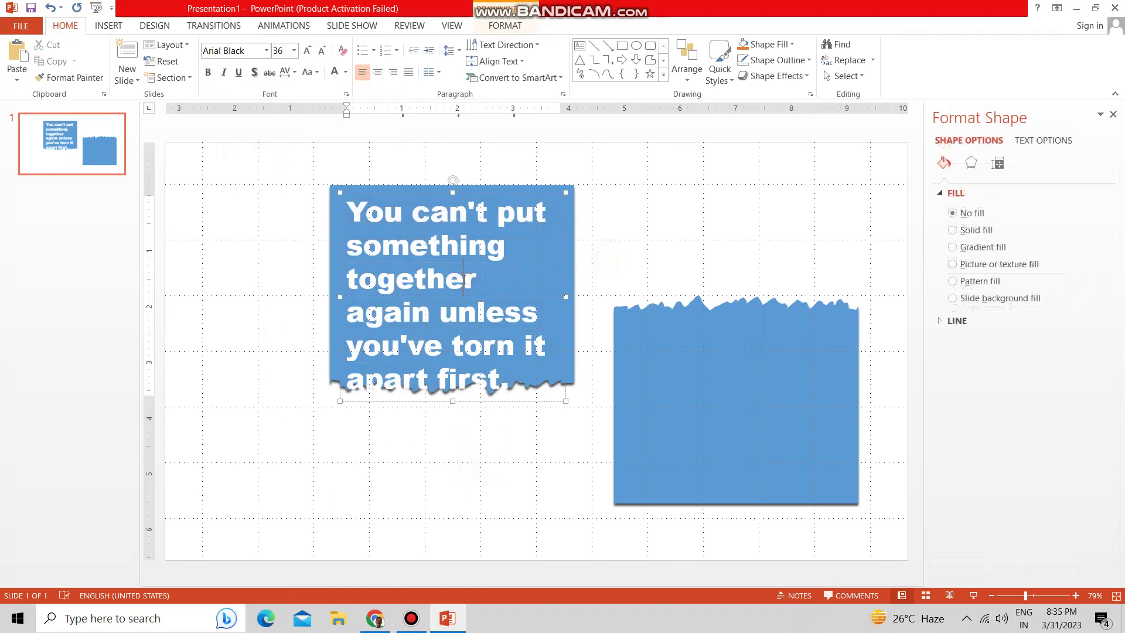
key(ctrl+e)
- Move the quote's final lines into a copied text box on the right piece
shift+click(422, 402)
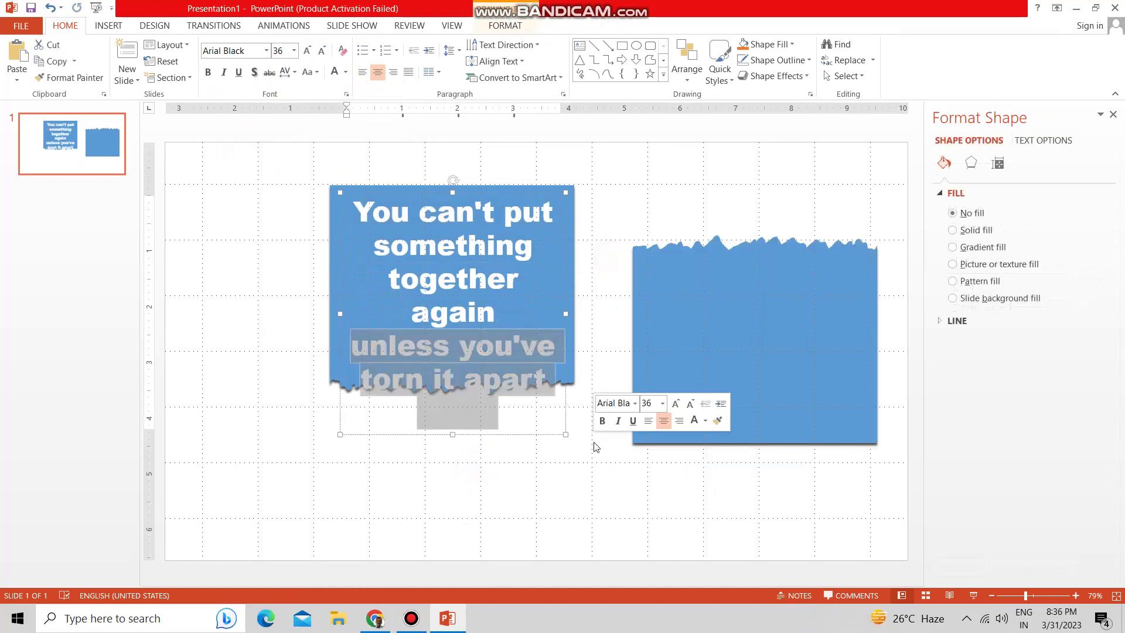
key(Delete)
drag(414, 332, 719, 428)
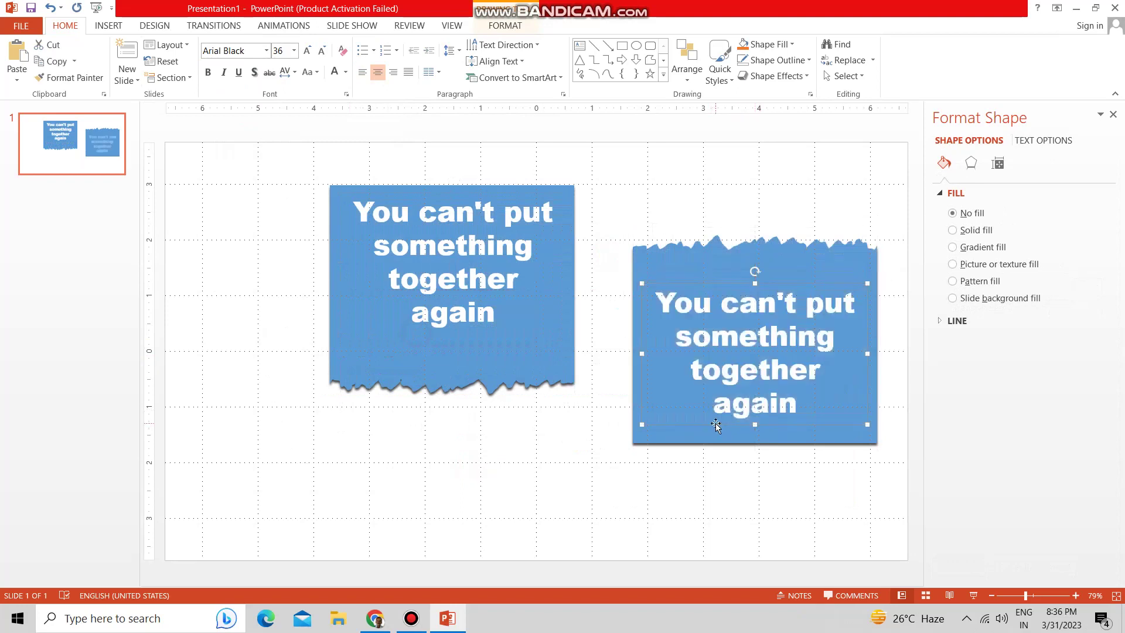
key(ctrl+a)
text(unless you've torn it apart first.)
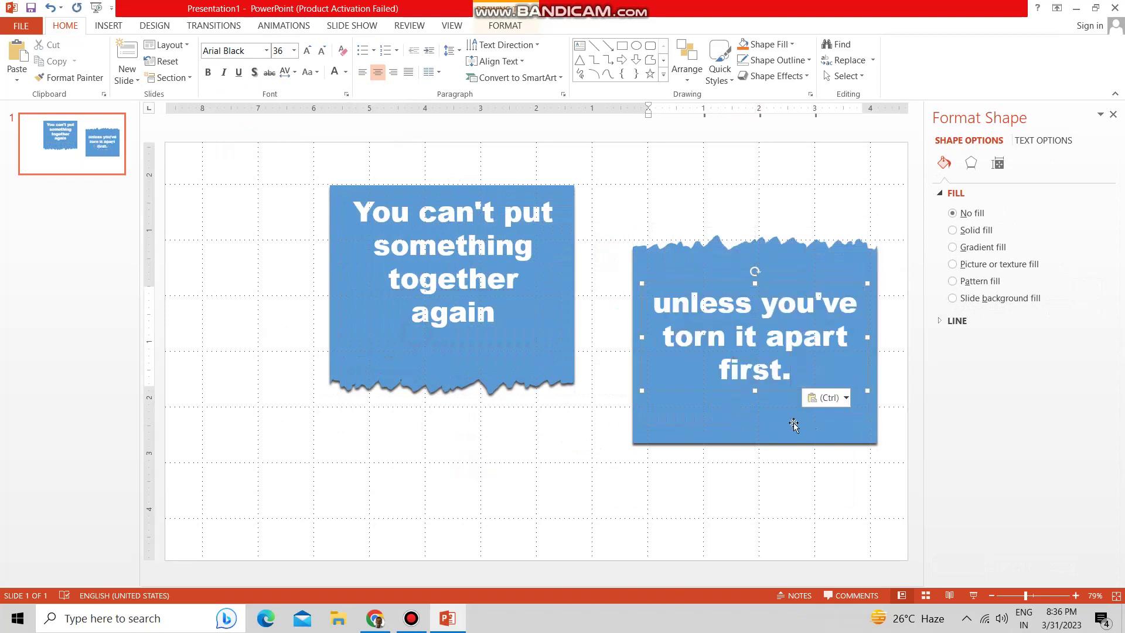
- Move the flipped piece beneath the top one, raise its text, and shorten it to fit
key(ctrl+z)
drag(724, 395, 417, 474)
drag(429, 377, 404, 330)
click(464, 497)
drag(451, 525, 457, 459)
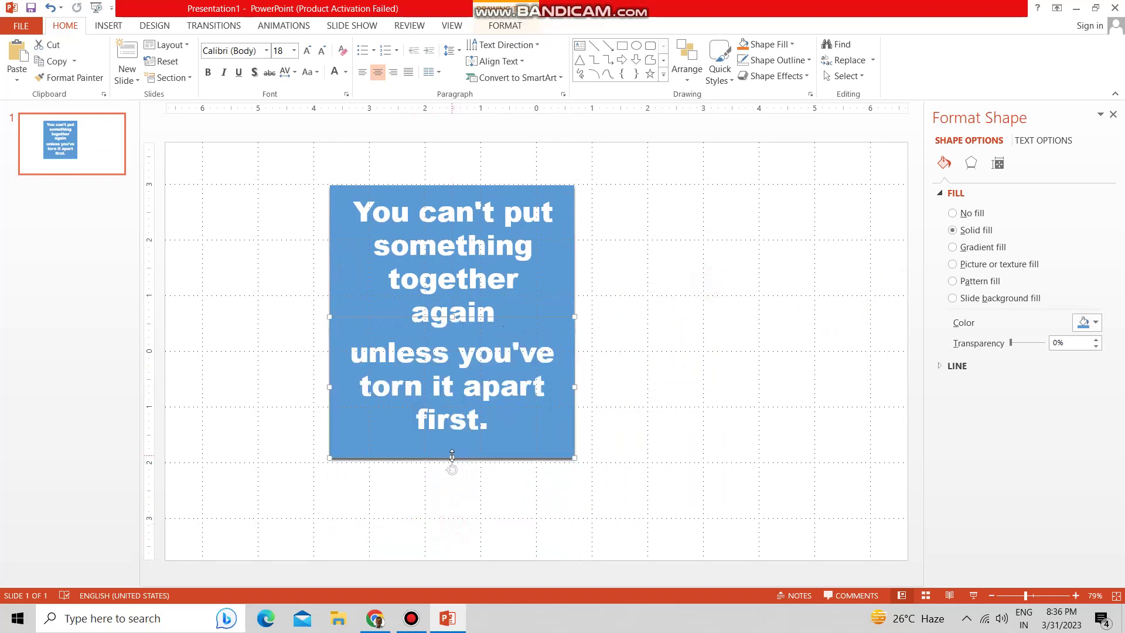
drag(452, 455, 451, 445)
click(604, 382)
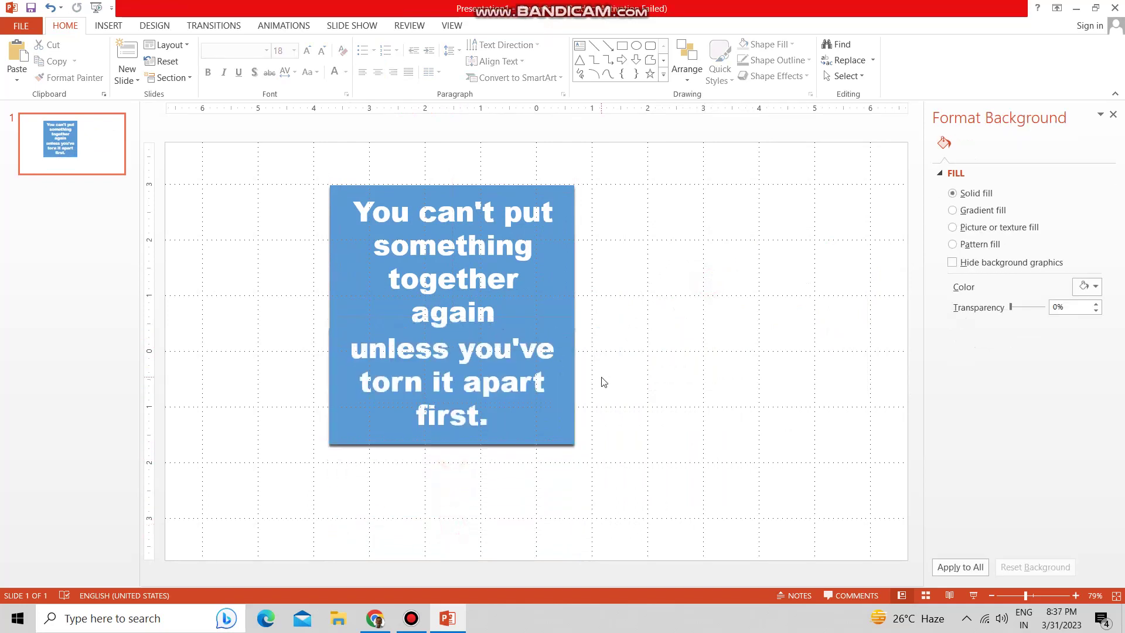
click(564, 440)
click(284, 25)
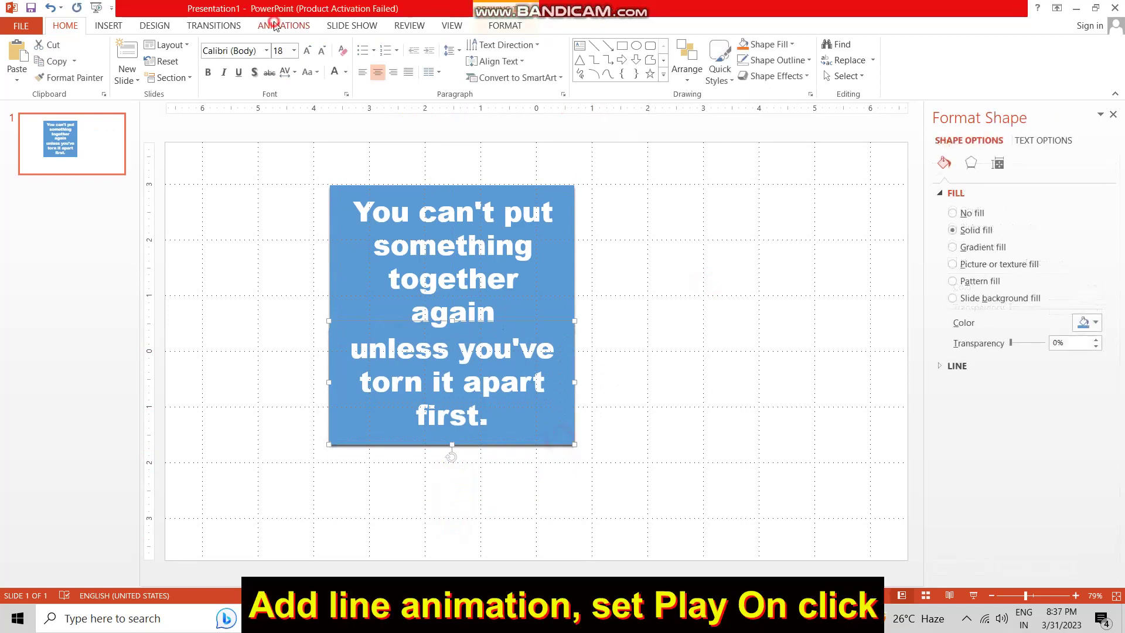
- Apply a Lines motion path to the lower piece, ending down and to the left
click(706, 76)
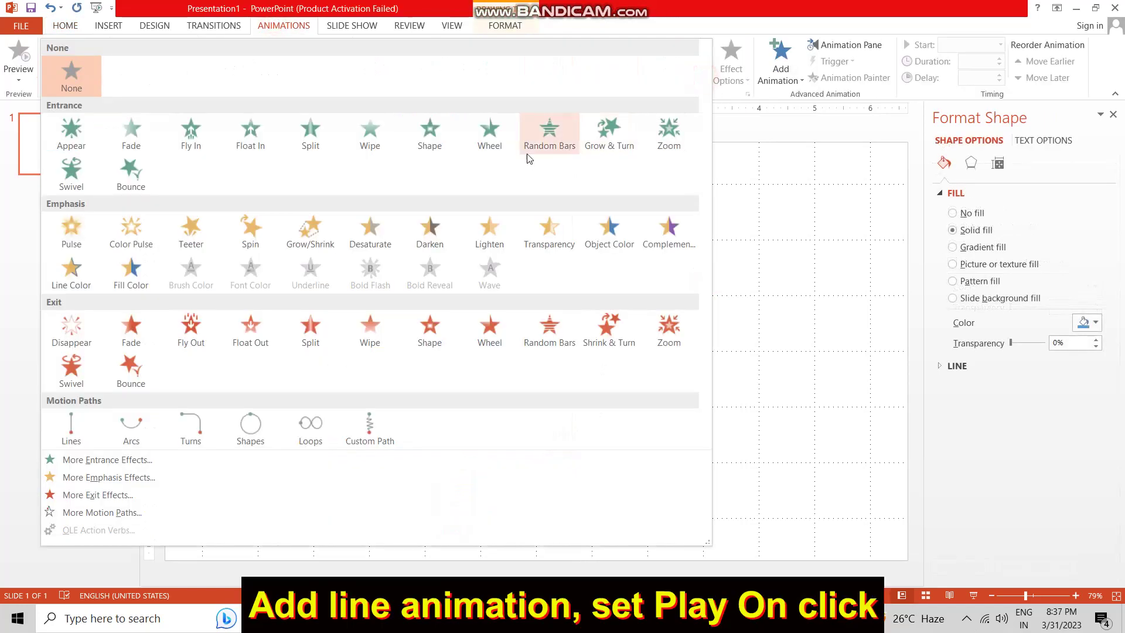
click(81, 434)
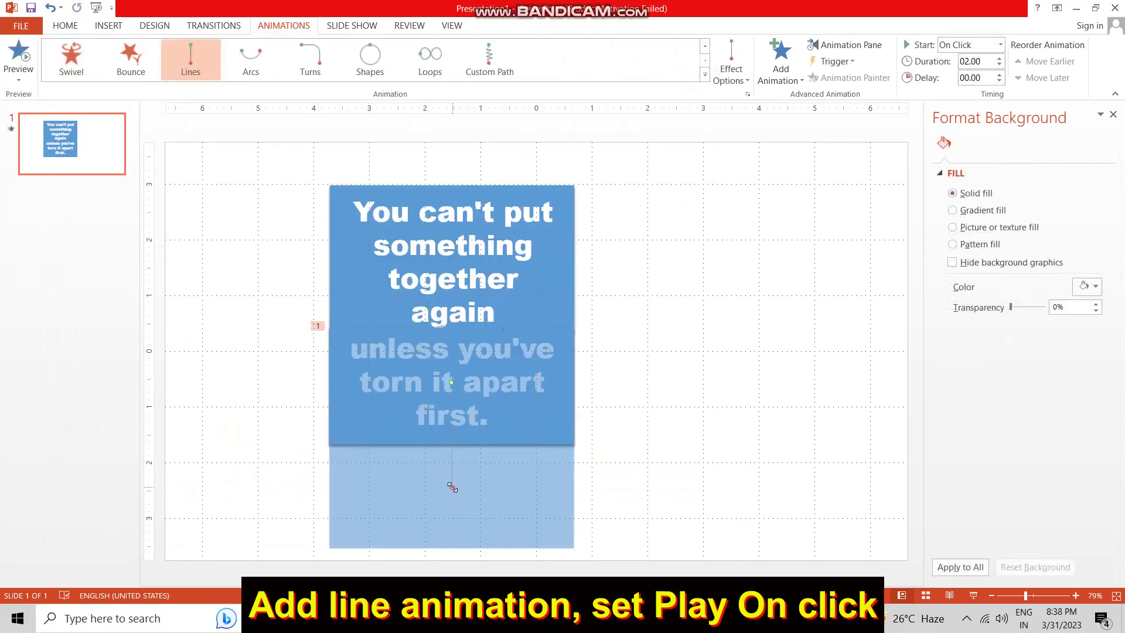
drag(453, 487, 390, 451)
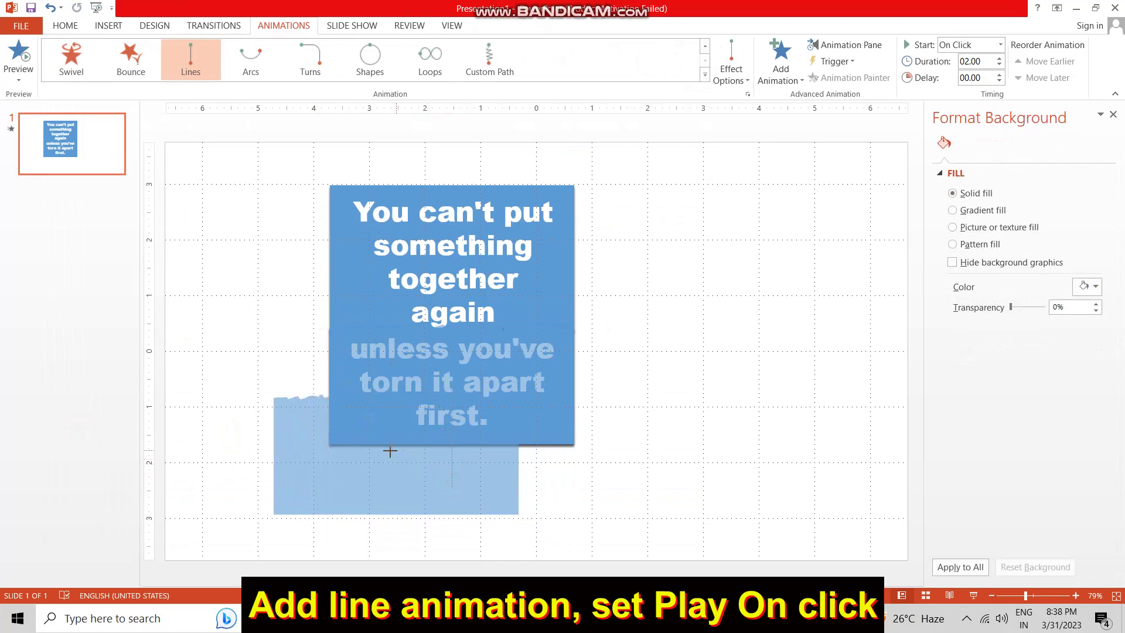
drag(391, 451, 417, 424)
click(842, 47)
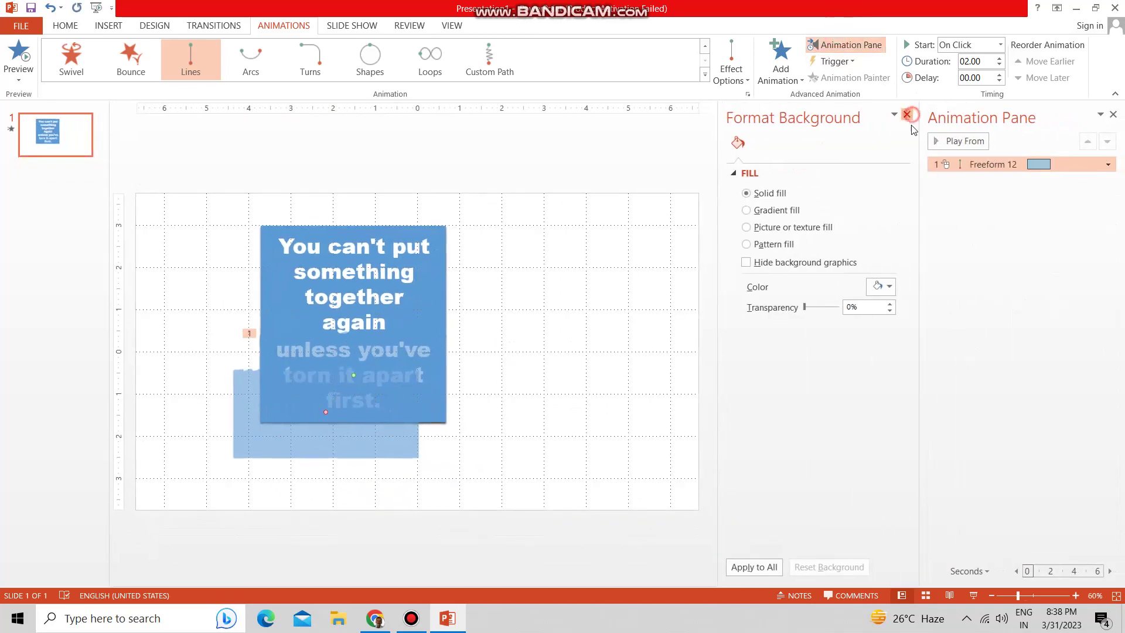
- Set the Freeform 12 path to no smooth end, a 0.5-second bounce end, and 1-second duration
click(907, 114)
click(1108, 164)
click(1034, 230)
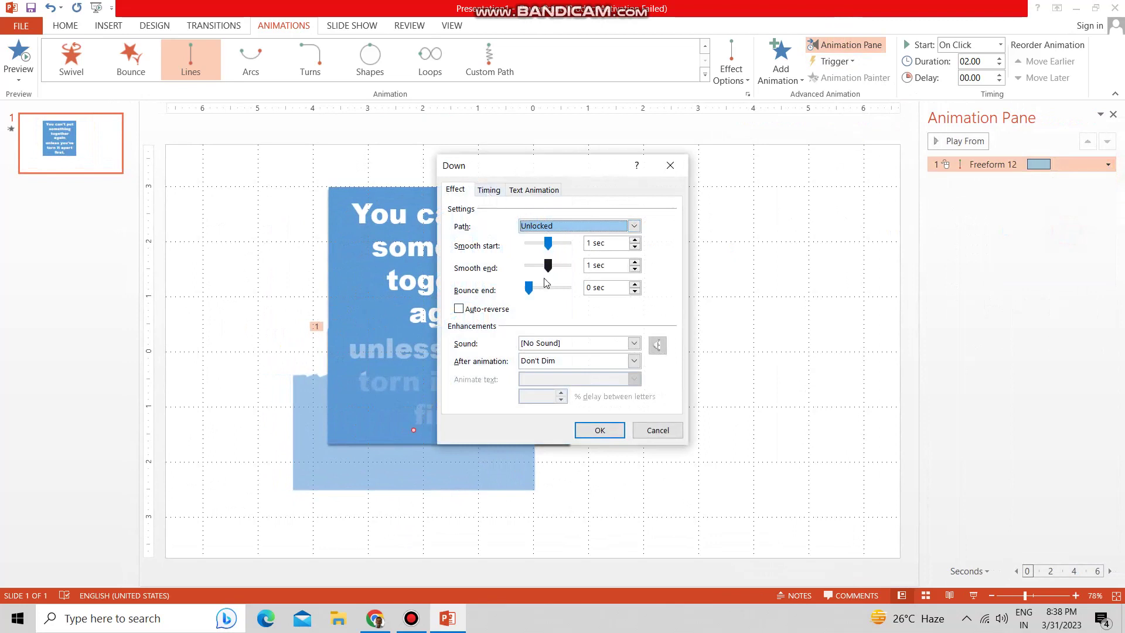
click(527, 287)
drag(526, 287, 534, 291)
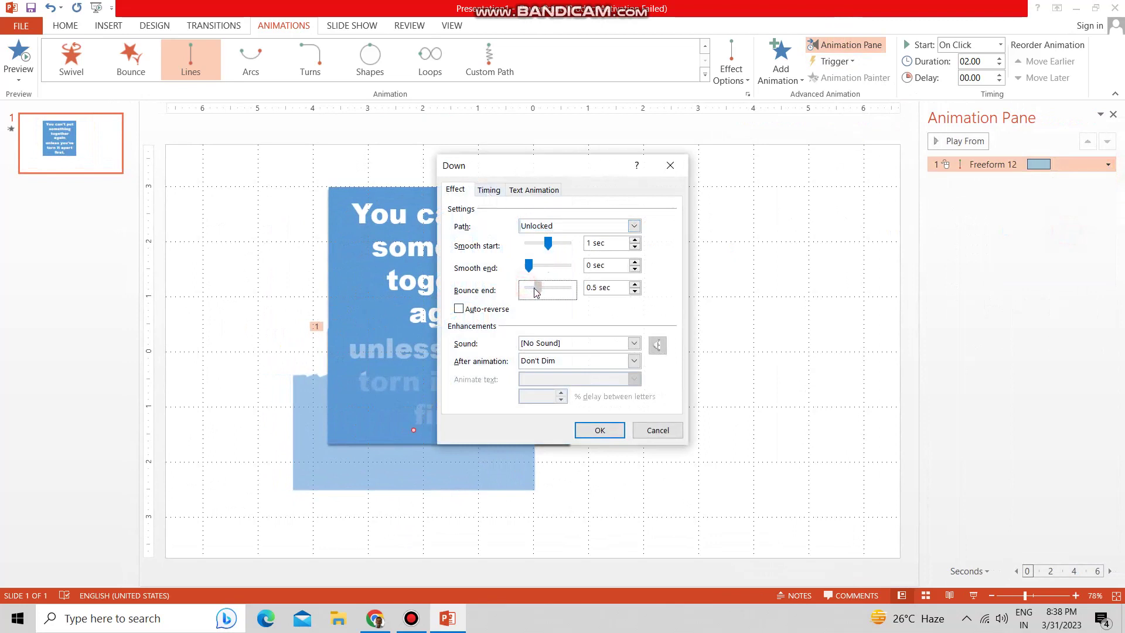
click(489, 190)
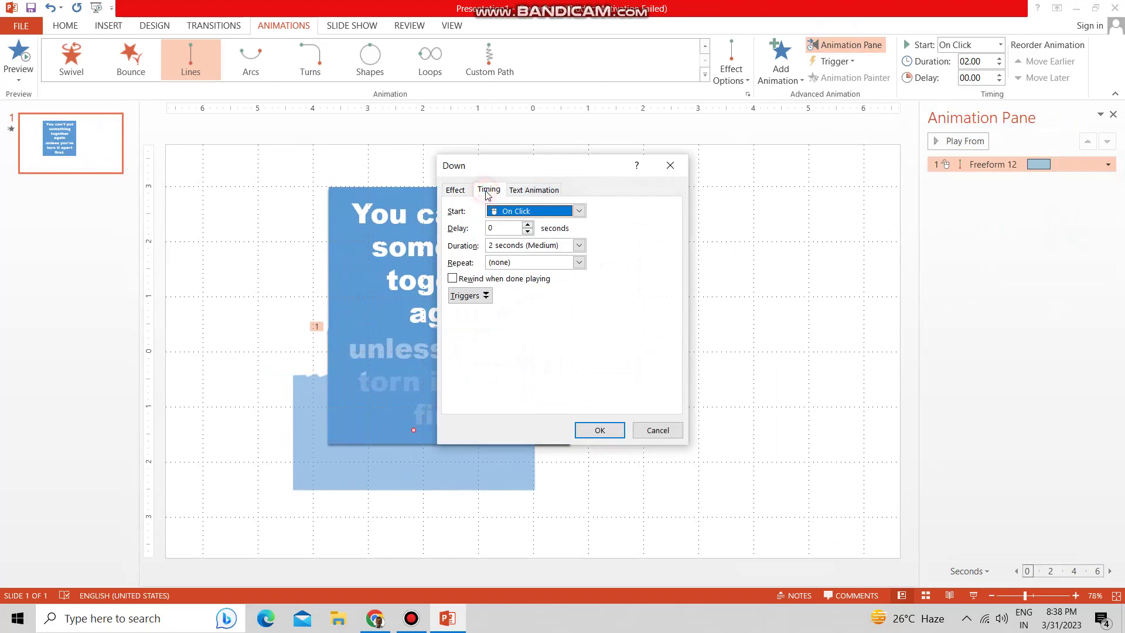
click(579, 245)
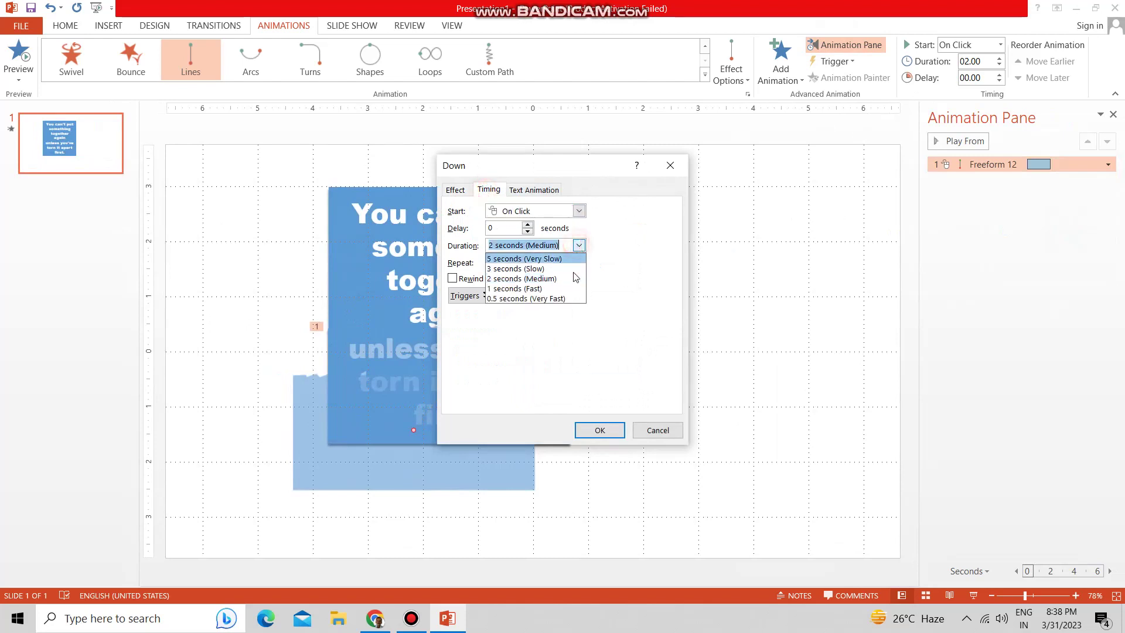
click(561, 289)
click(600, 430)
click(655, 329)
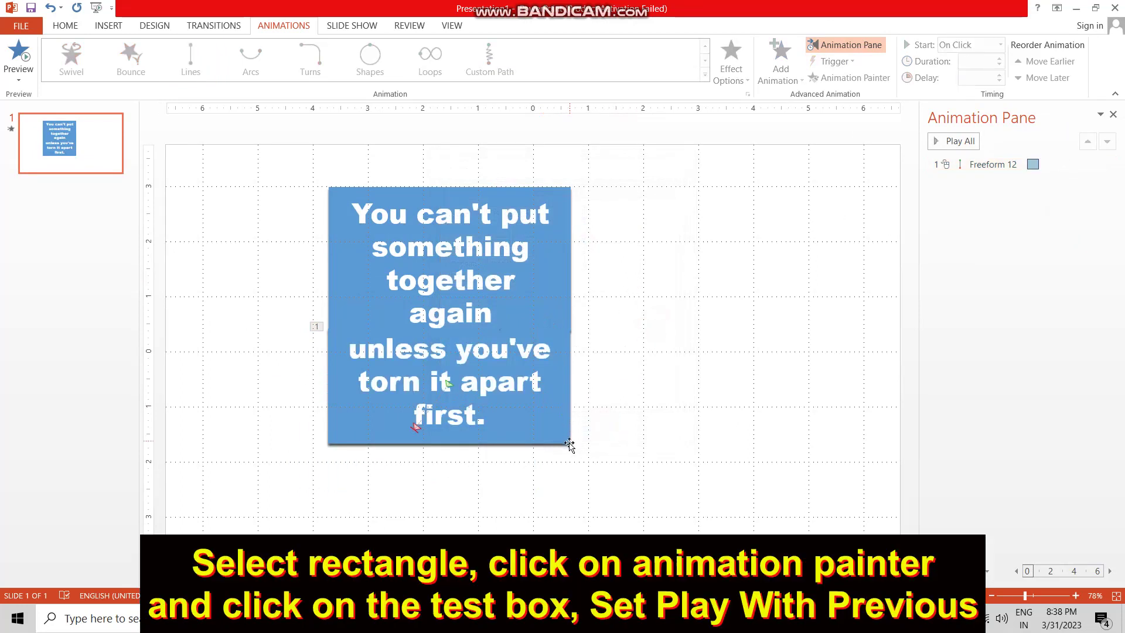
- Copy the lower piece's motion path onto the lower text box with Animation Painter
click(568, 443)
click(837, 81)
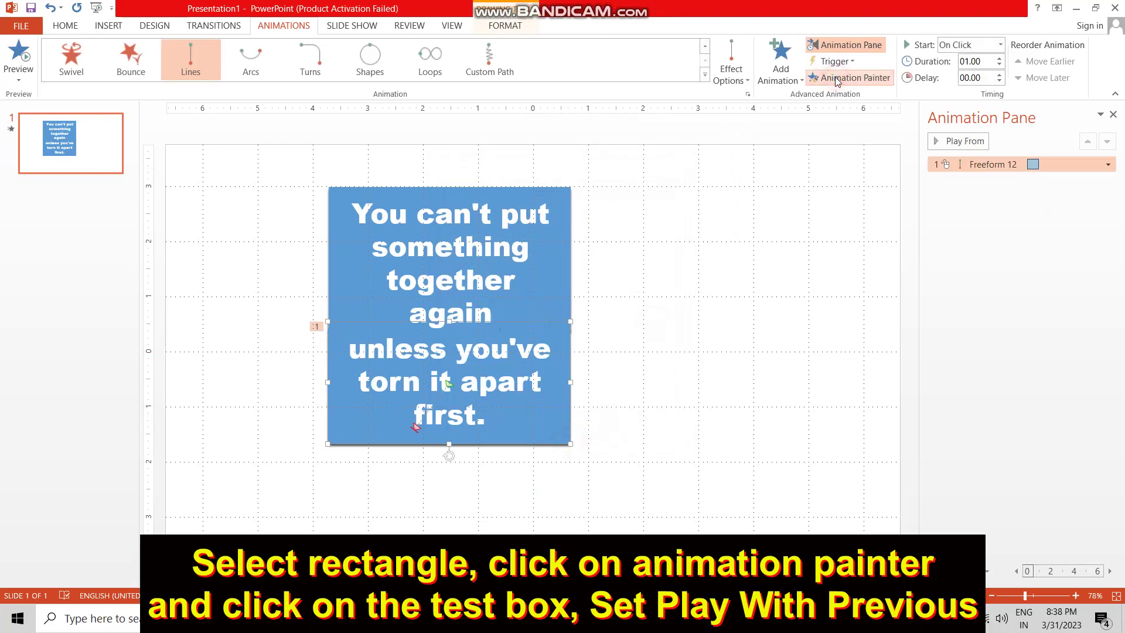
click(501, 361)
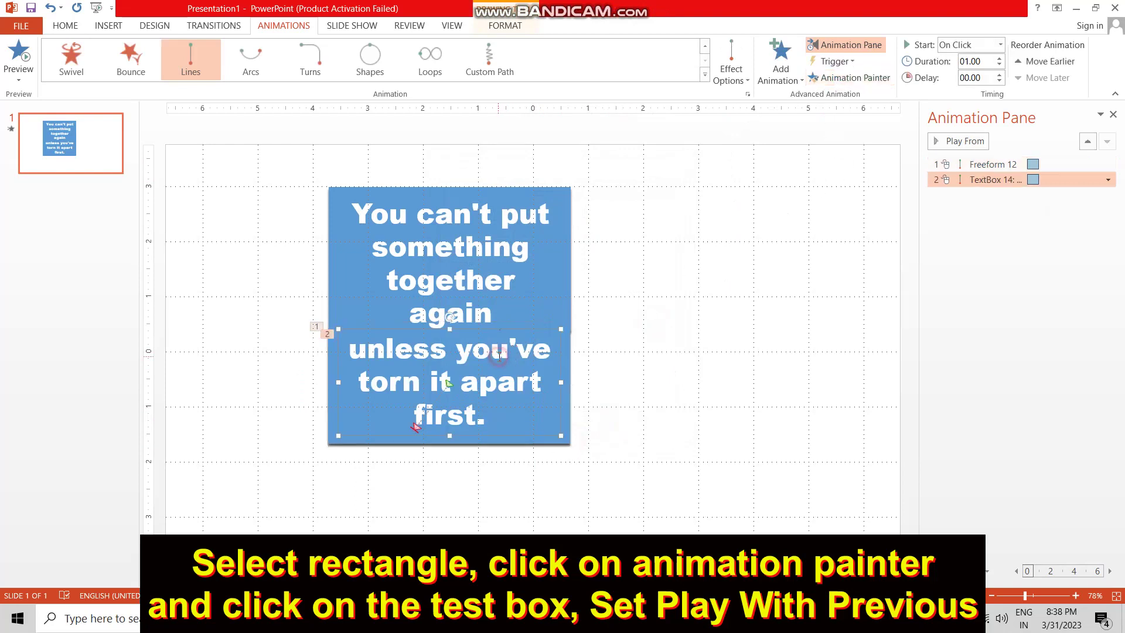
- Make the TextBox 14 animation start With Previous
click(1109, 180)
click(1046, 249)
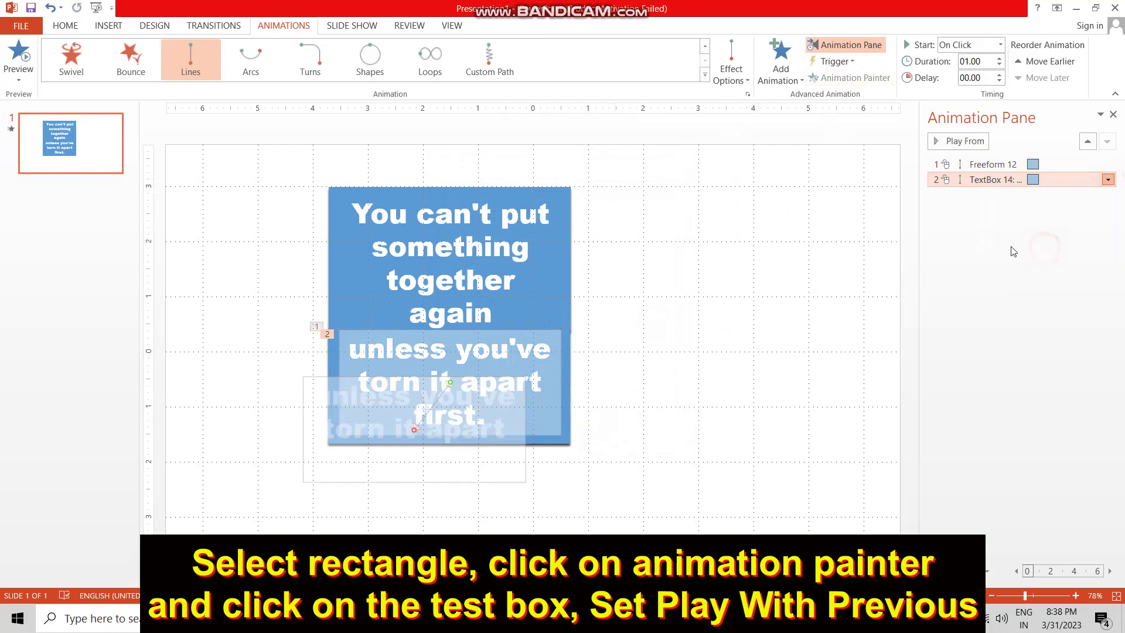
click(496, 193)
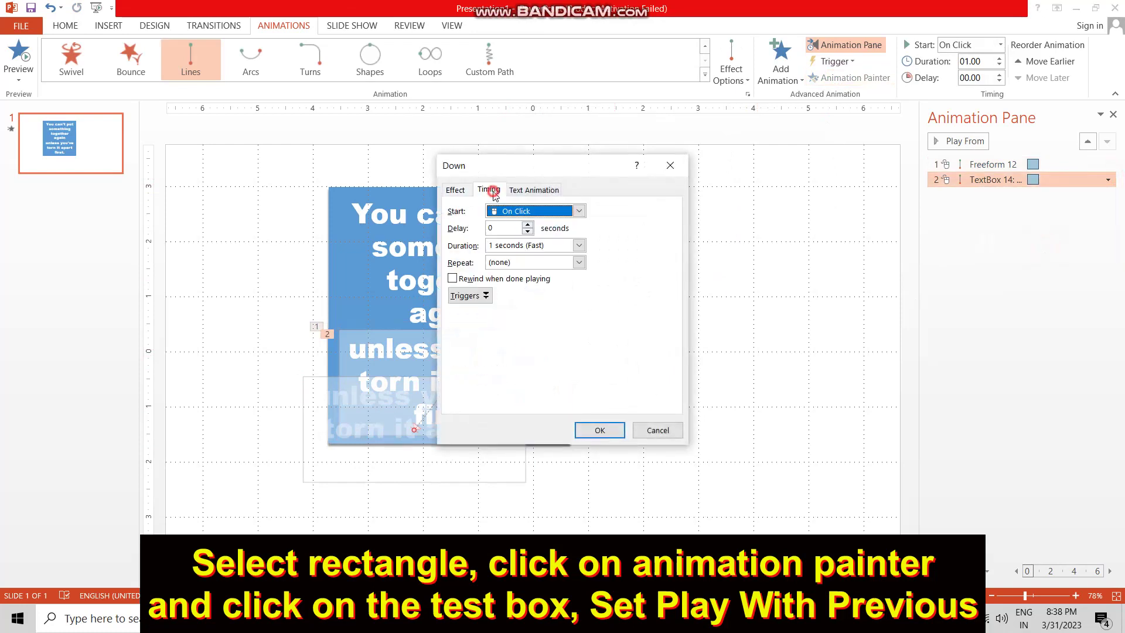
click(579, 211)
click(554, 239)
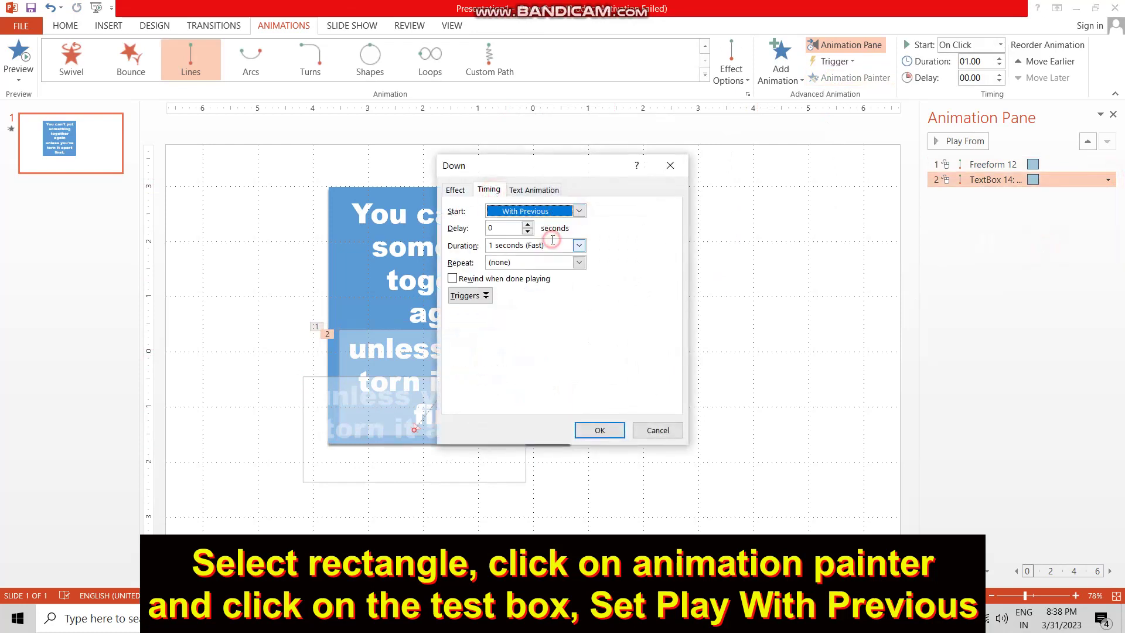
click(592, 434)
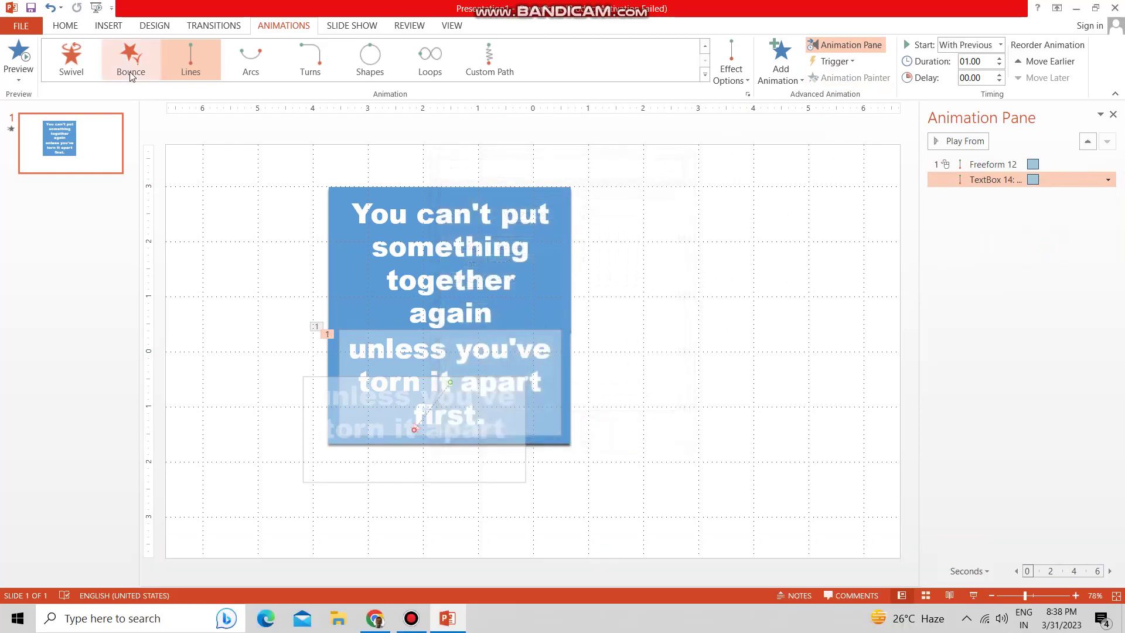
click(70, 59)
click(929, 247)
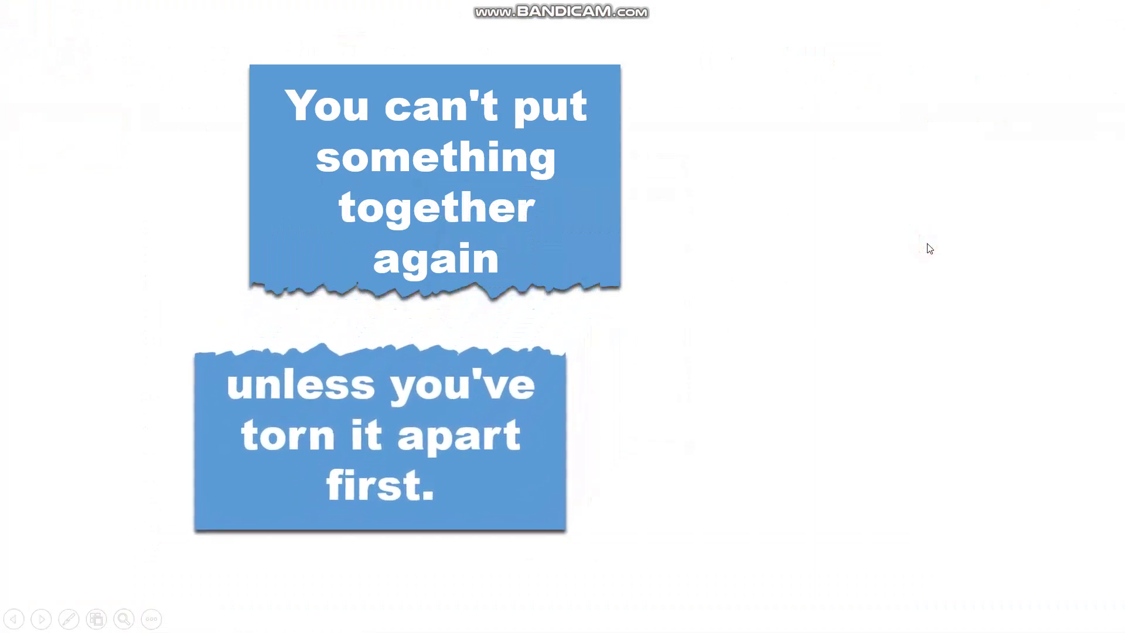
click(855, 214)
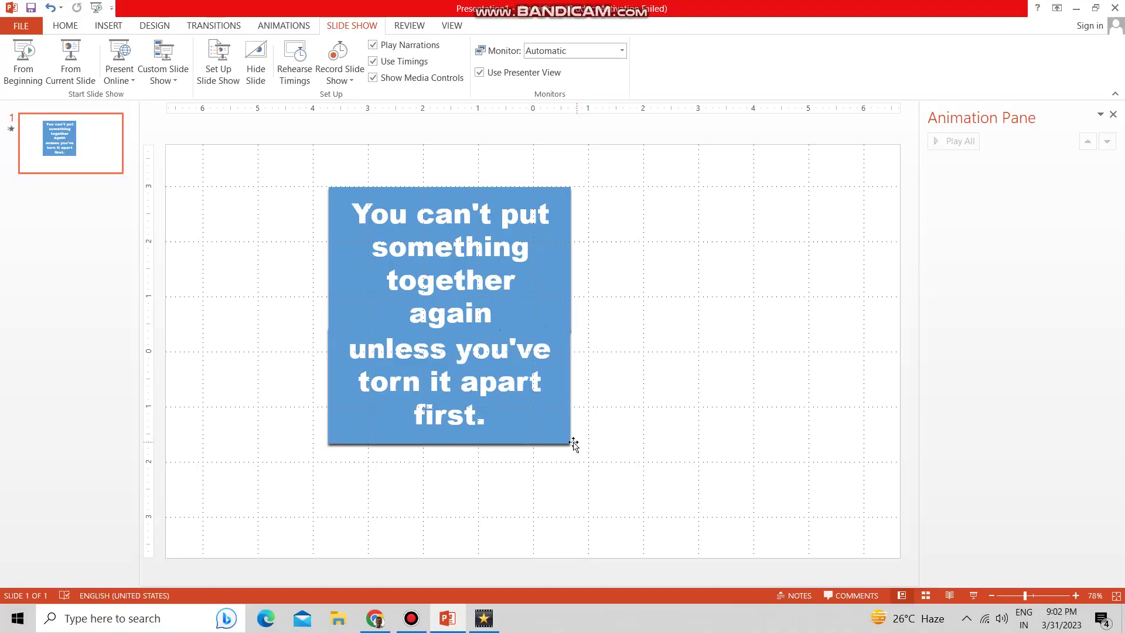
- Apply a Lines motion path to the torn quote card and drag its end toward the lower left
click(563, 442)
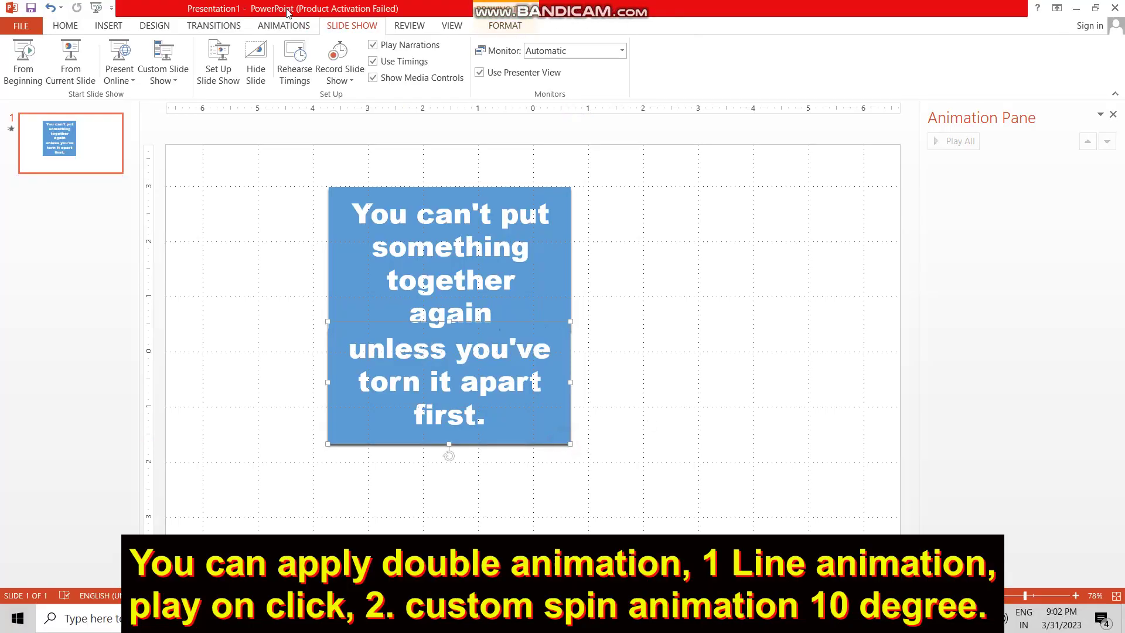
click(284, 25)
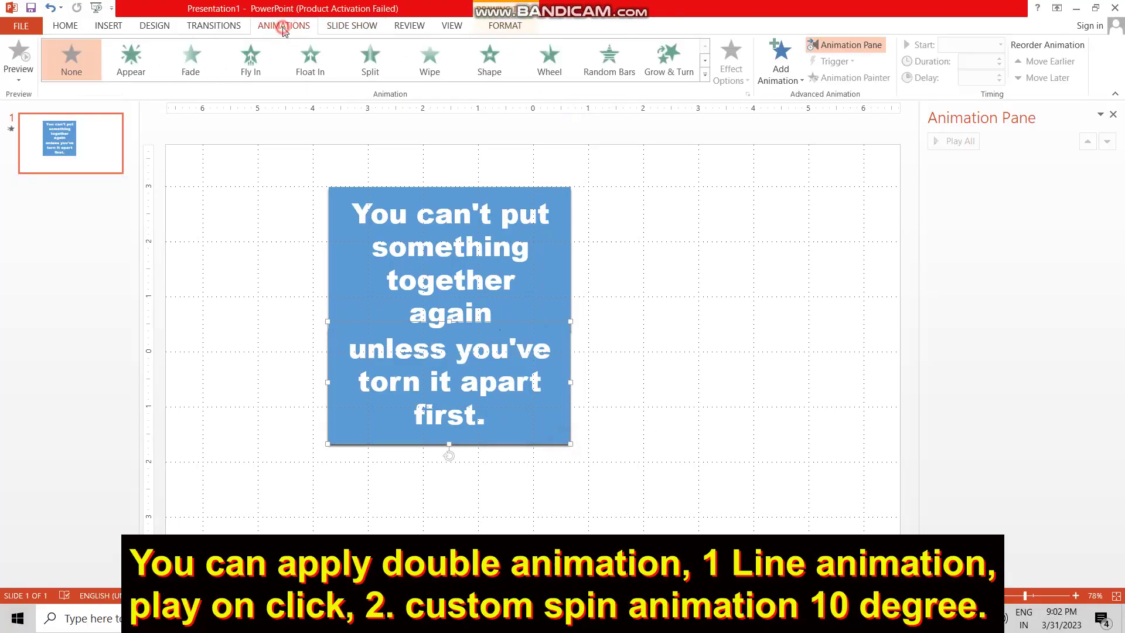
click(706, 75)
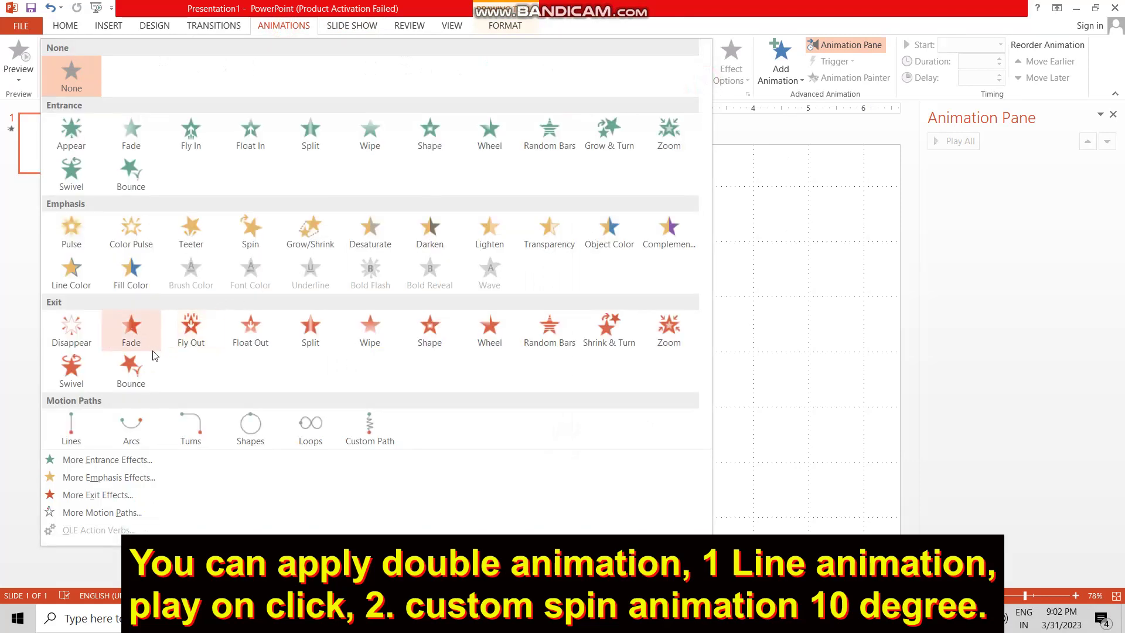
click(71, 424)
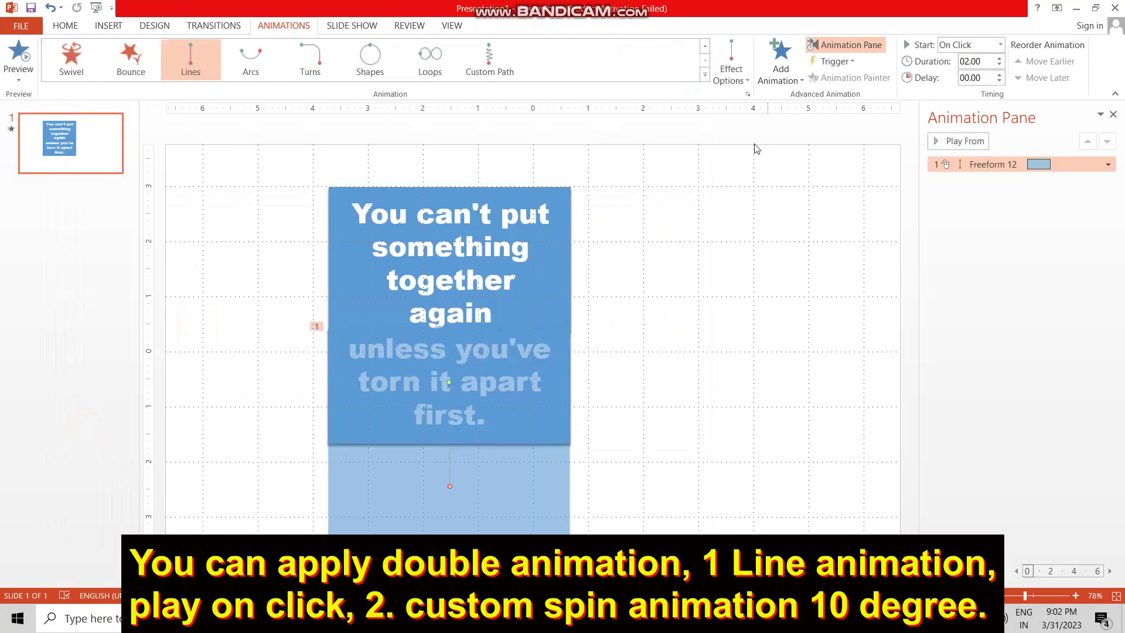
drag(452, 487, 401, 433)
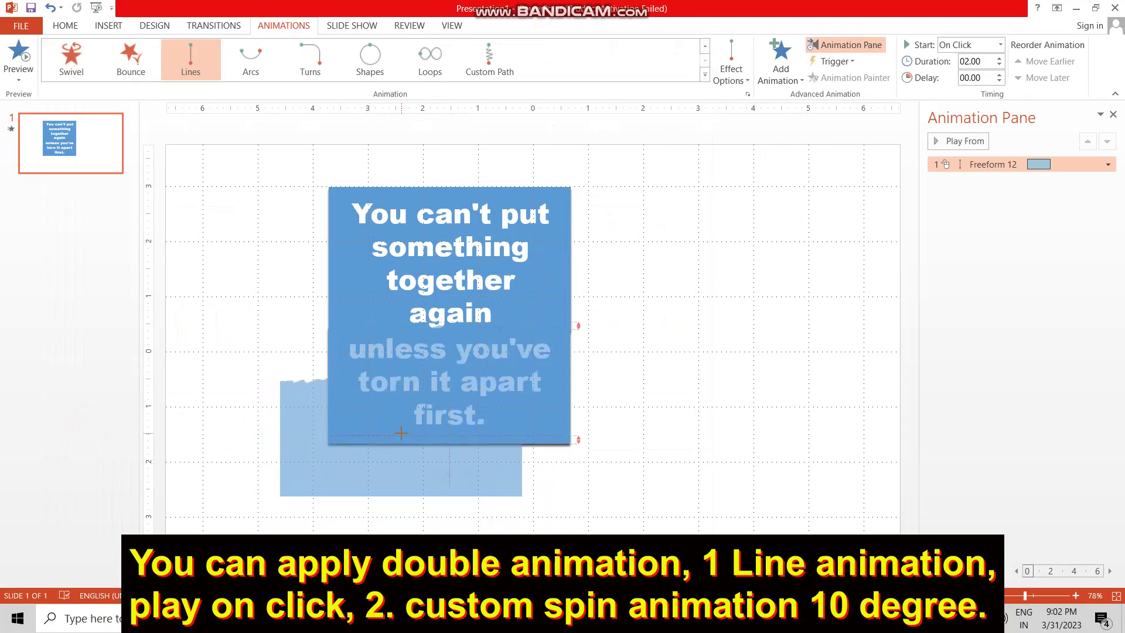
- Set the Freeform 12 motion path duration to 1 second (Fast), then reselect the quote shape
click(1108, 165)
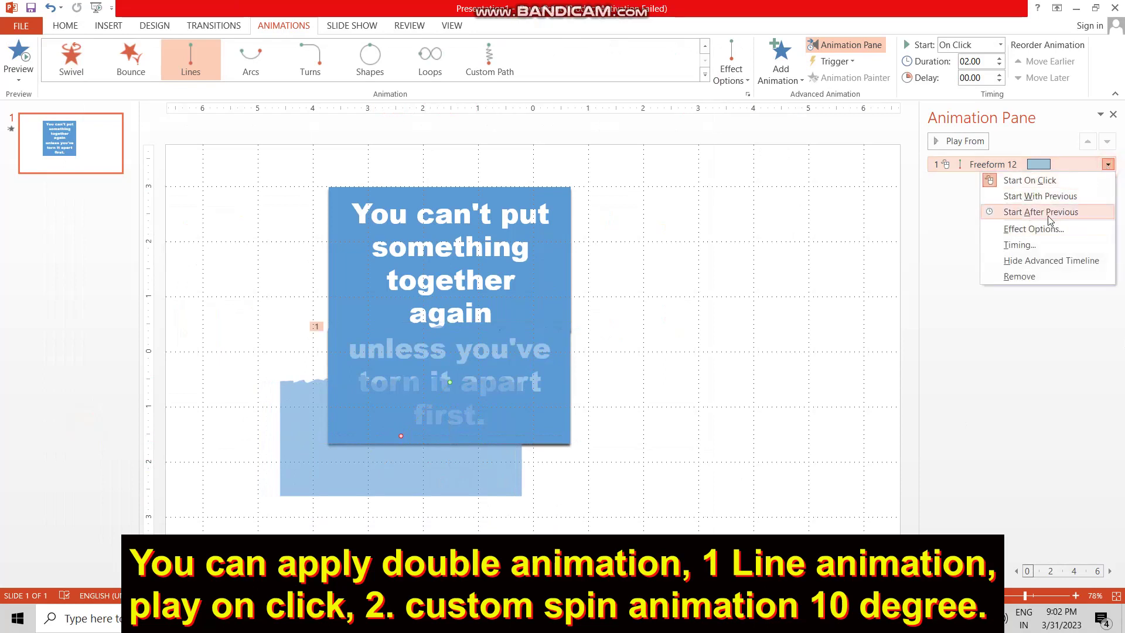
click(1049, 229)
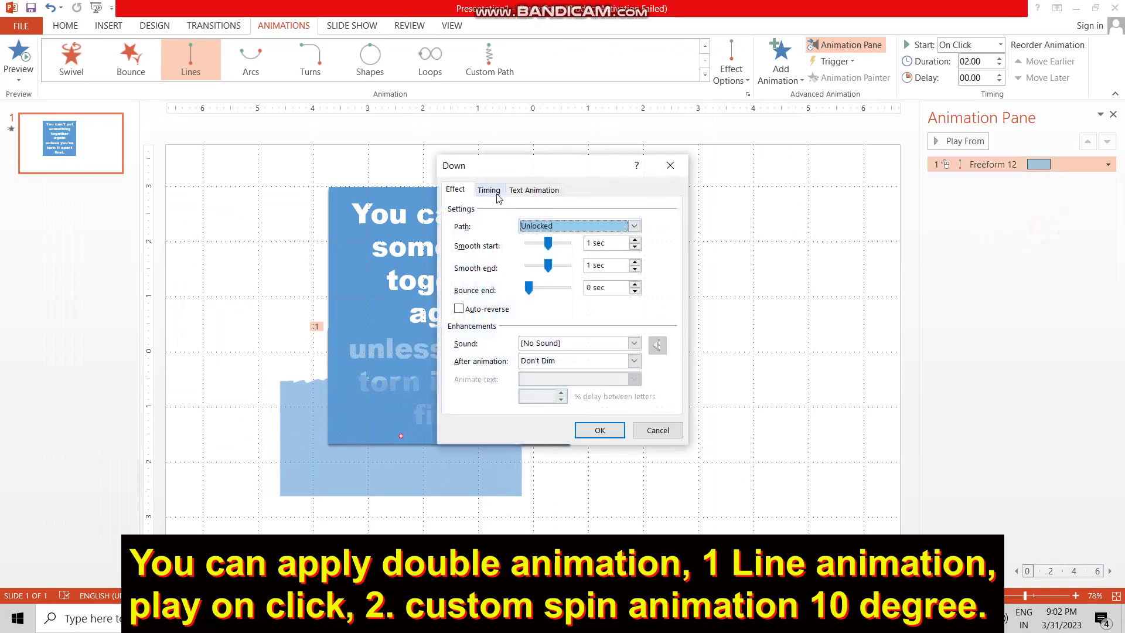
click(490, 191)
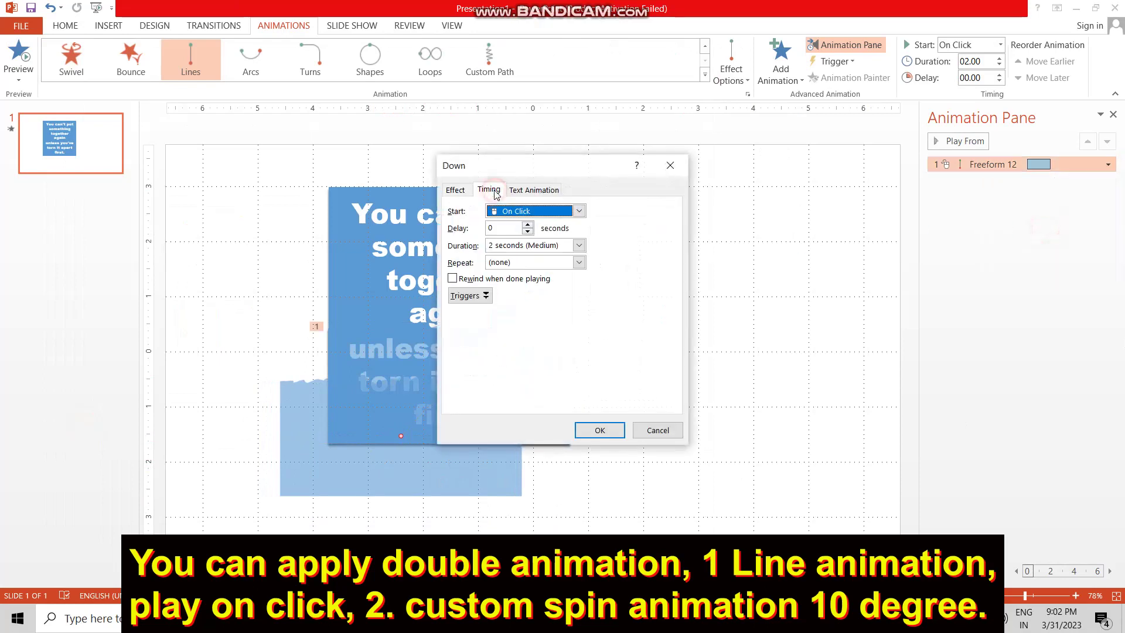
click(579, 246)
click(553, 289)
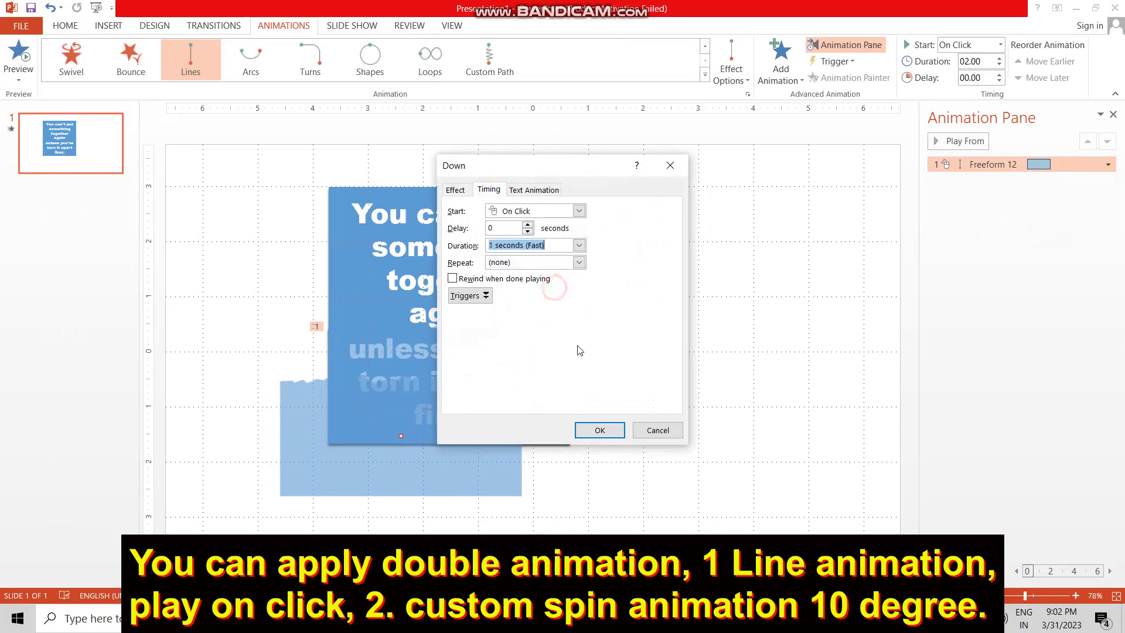
click(599, 431)
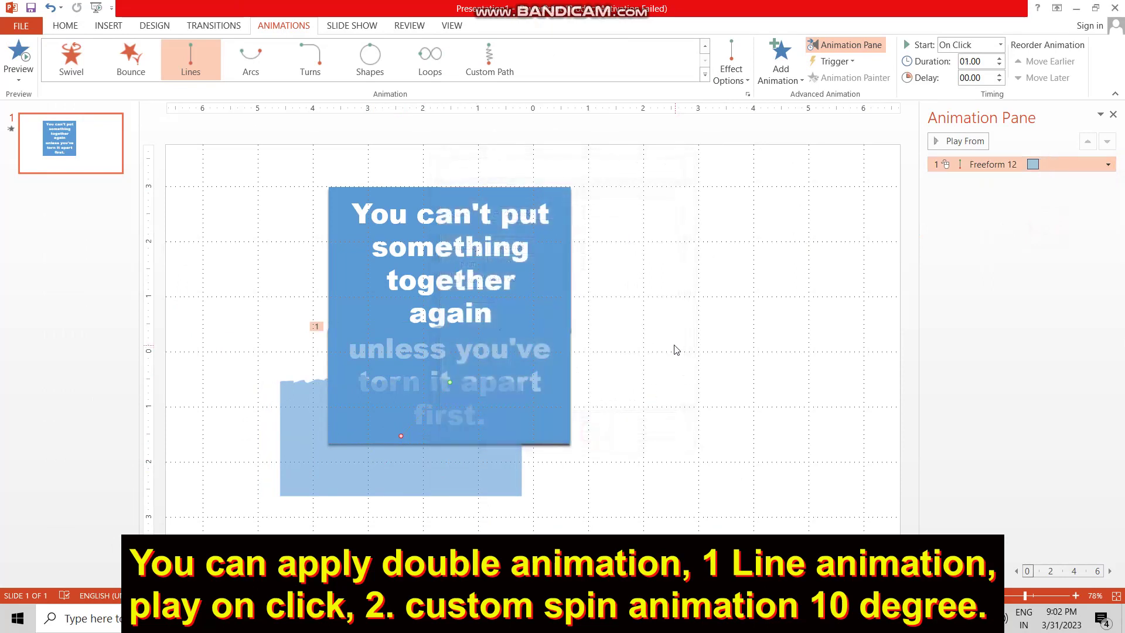
click(647, 332)
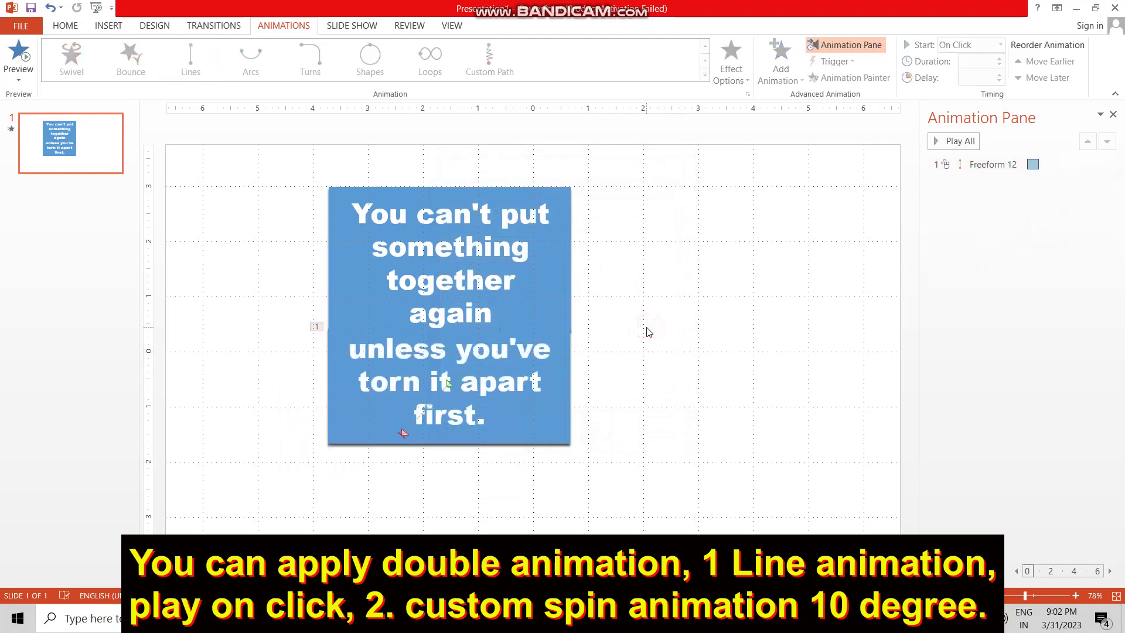
click(561, 444)
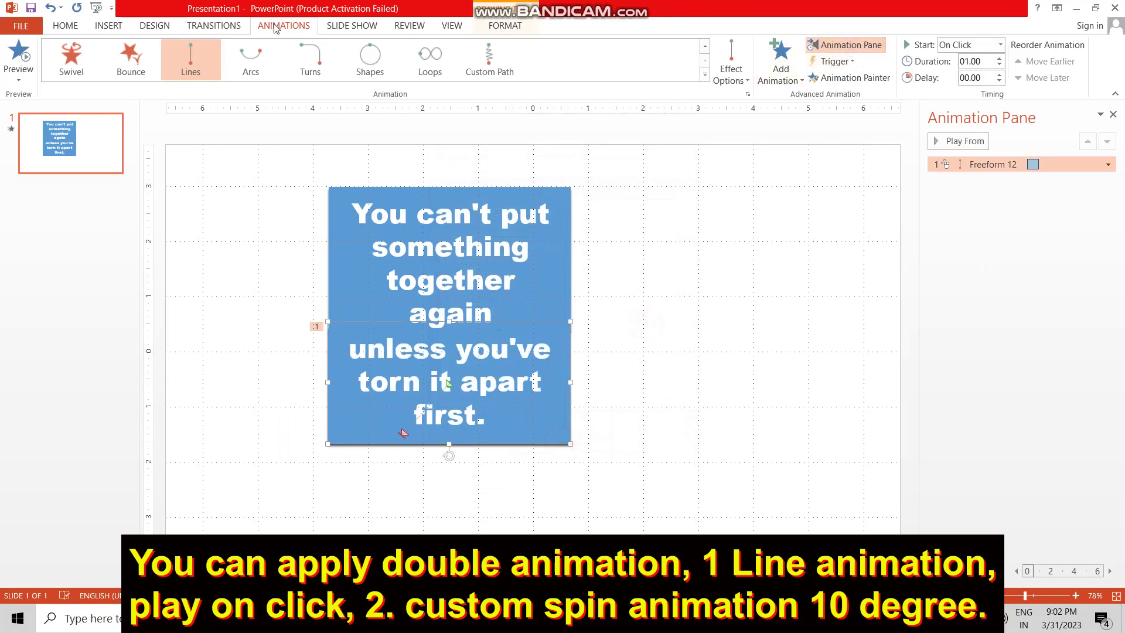
- Add a Spin emphasis to the quote shape, set to 10° counterclockwise
click(780, 65)
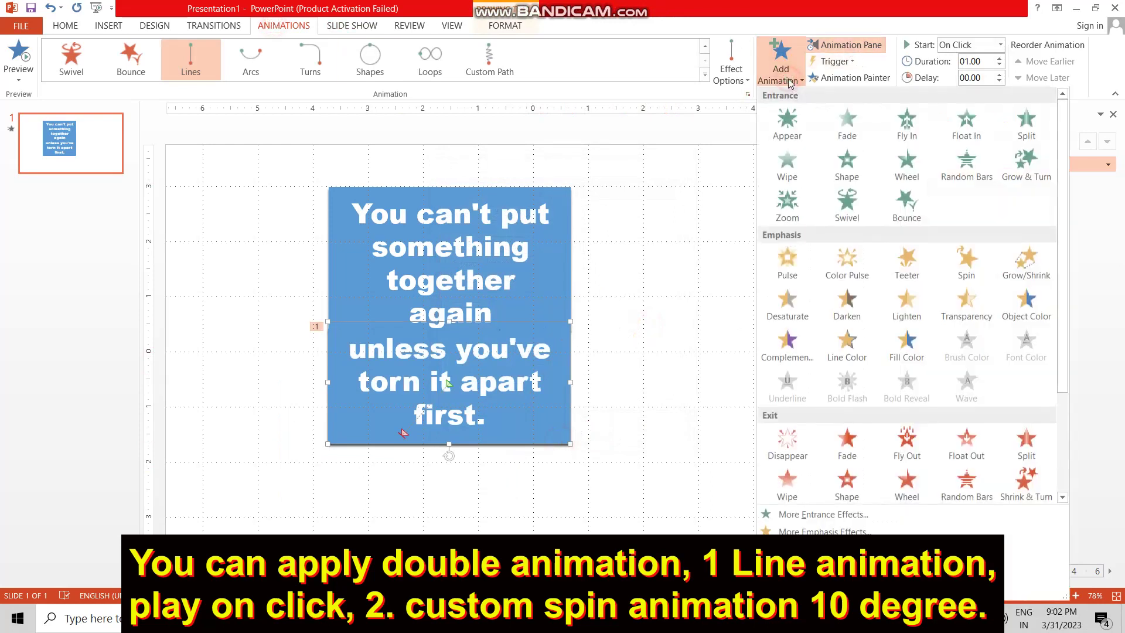
click(965, 271)
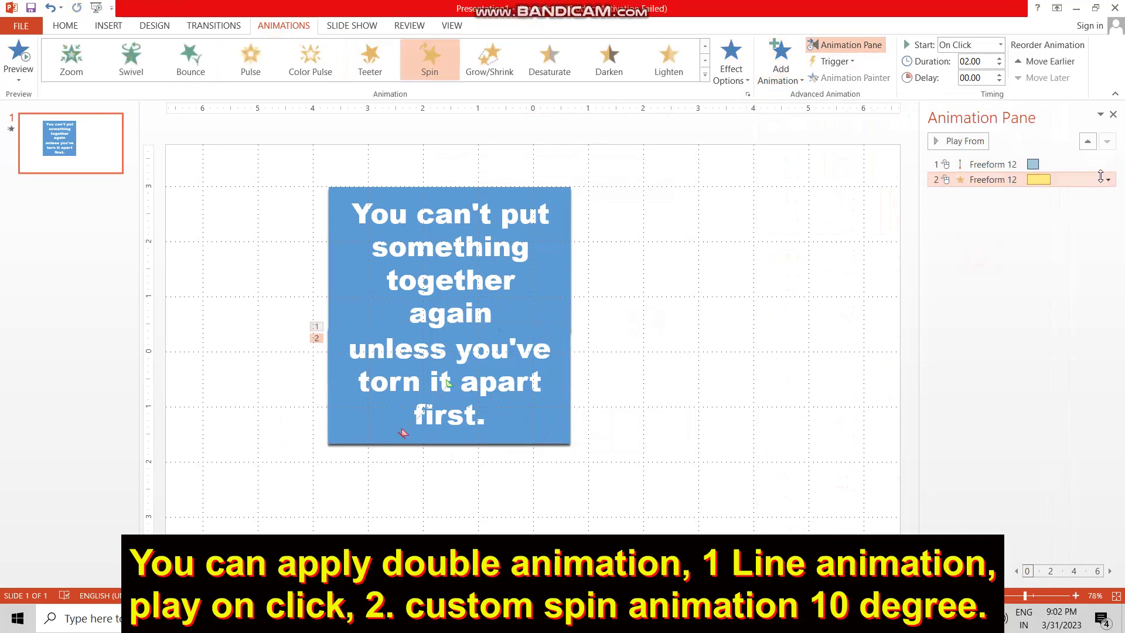
click(1108, 179)
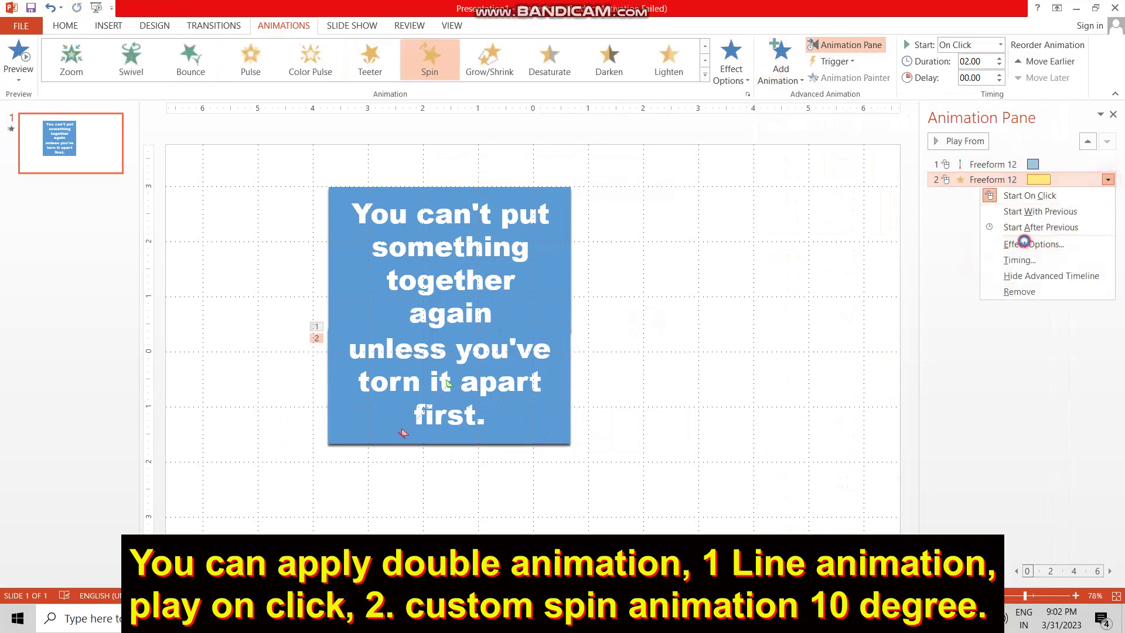
click(1034, 244)
click(634, 226)
click(573, 340)
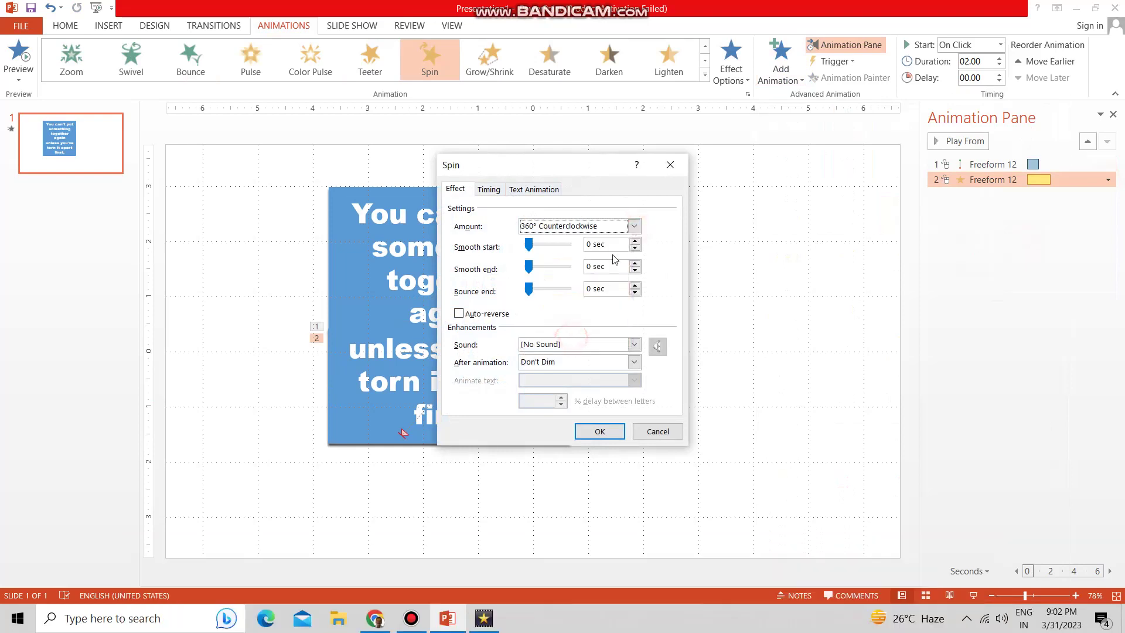
click(634, 226)
double_click(586, 306)
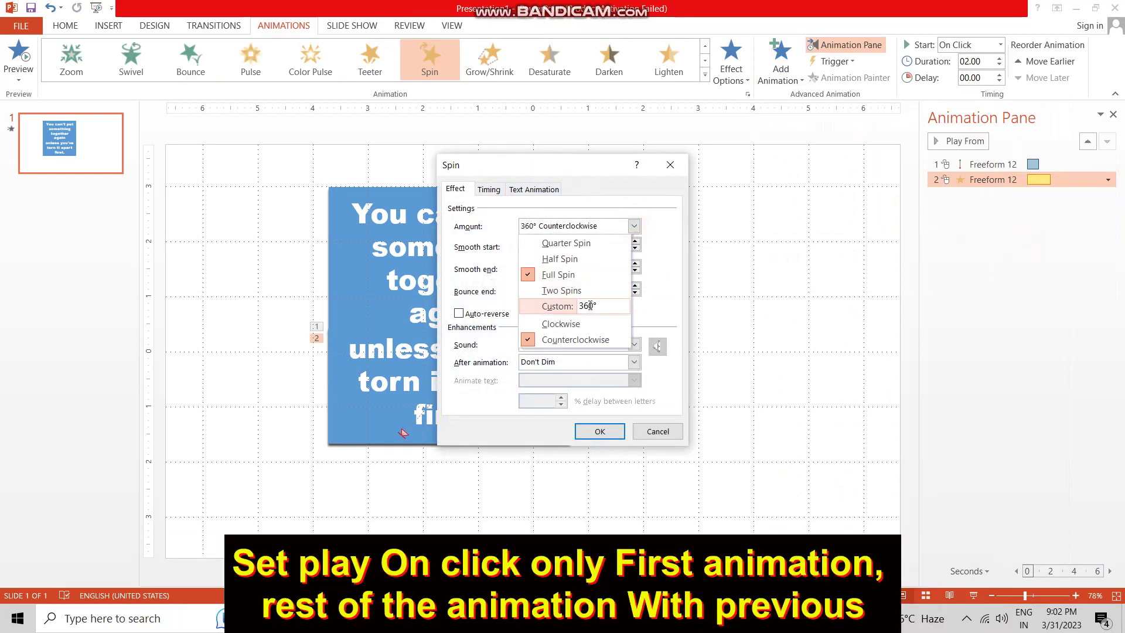
text(10)
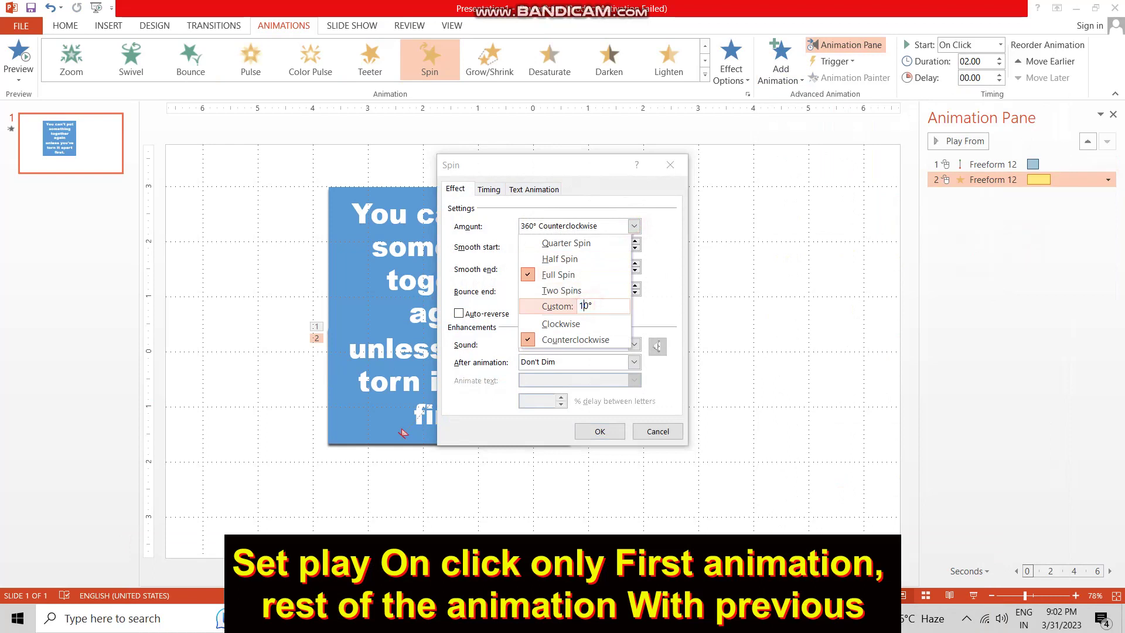
key(Return)
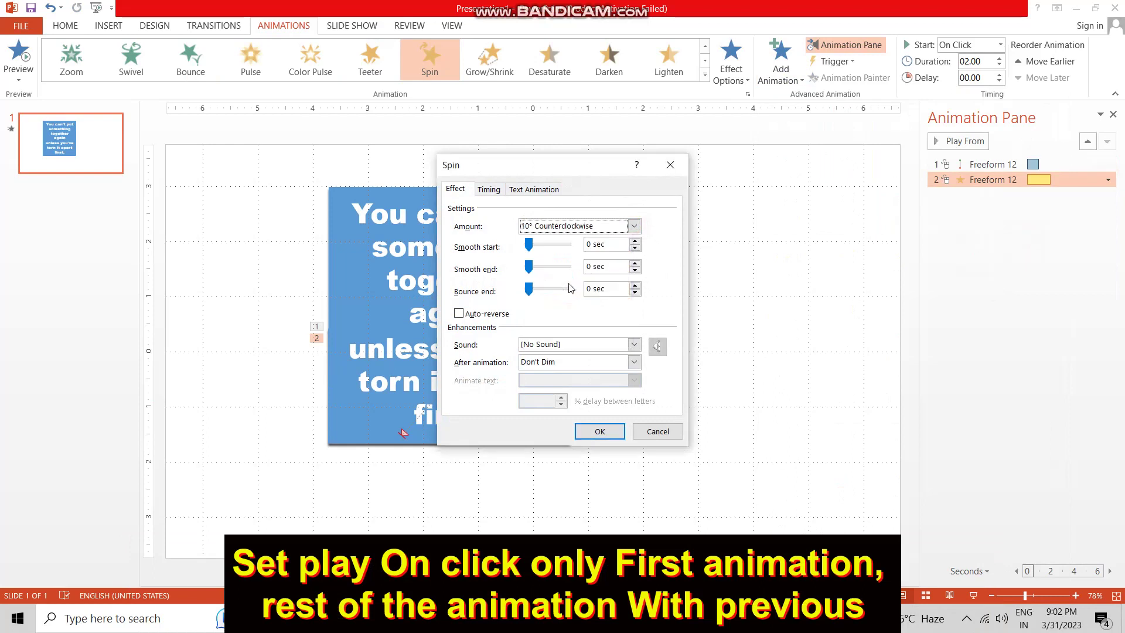
- Make the spin start With Previous and last 1 second
click(500, 195)
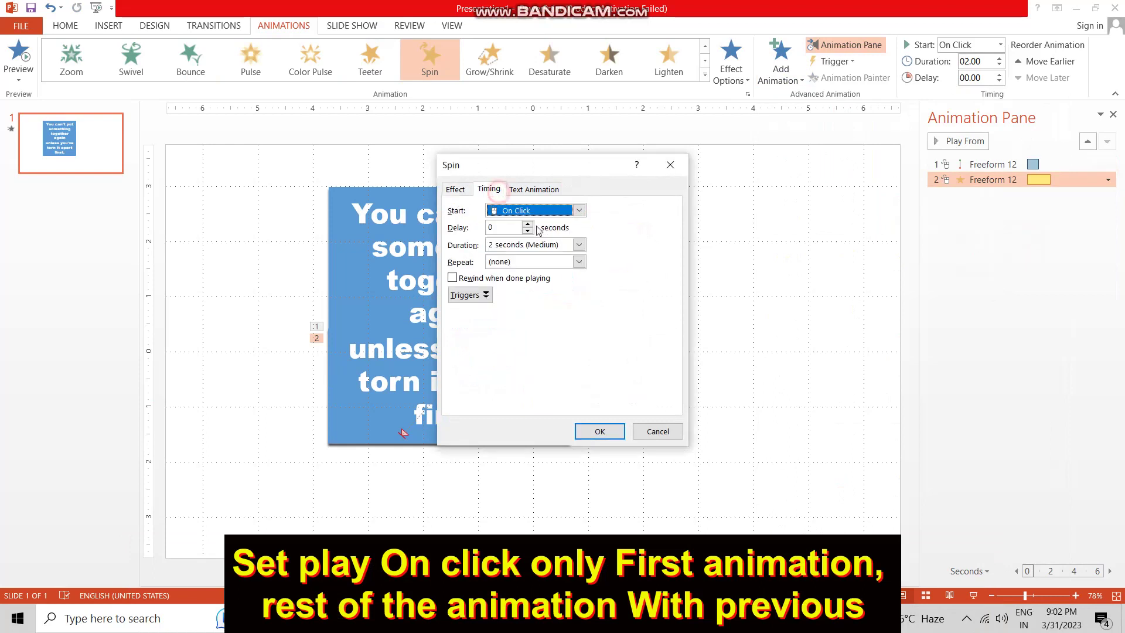
click(579, 210)
click(568, 238)
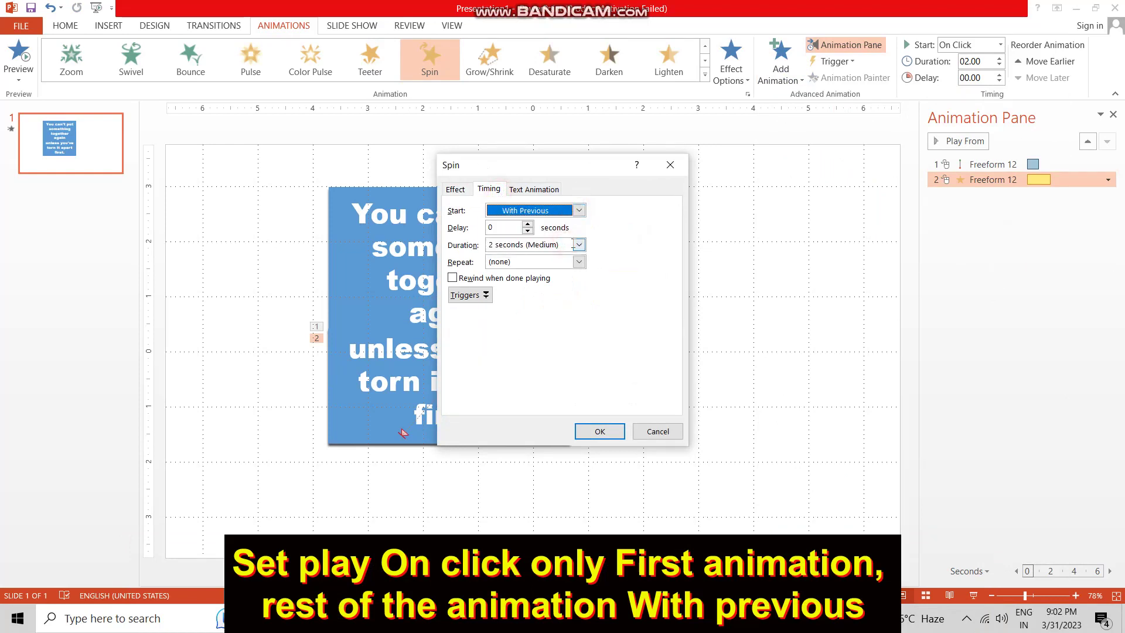
click(579, 244)
click(556, 288)
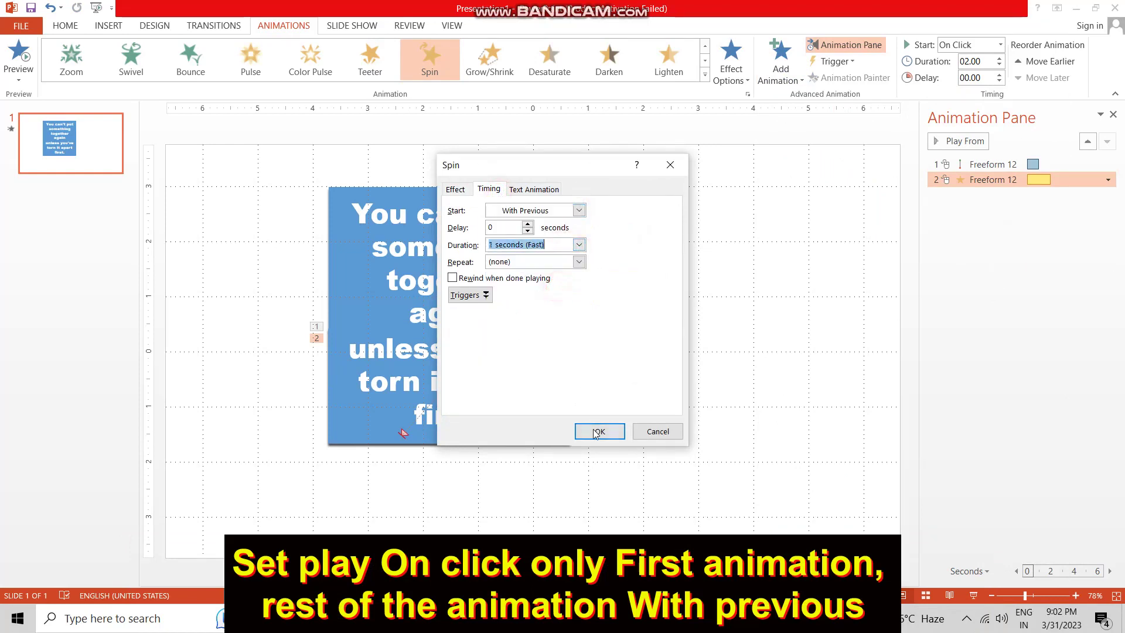
click(597, 432)
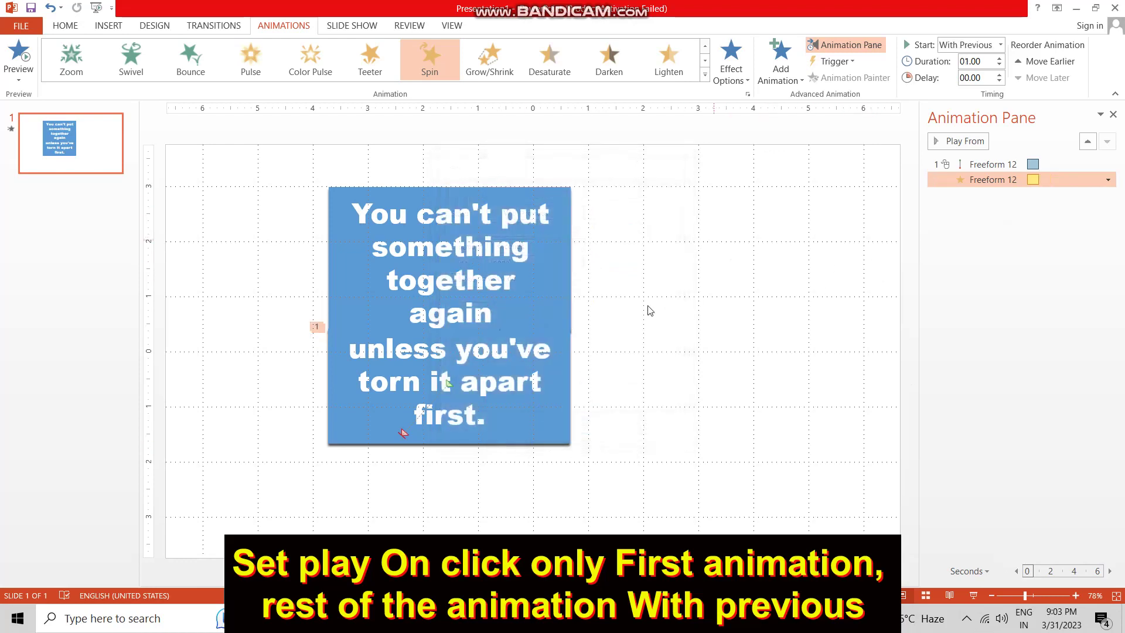
click(565, 443)
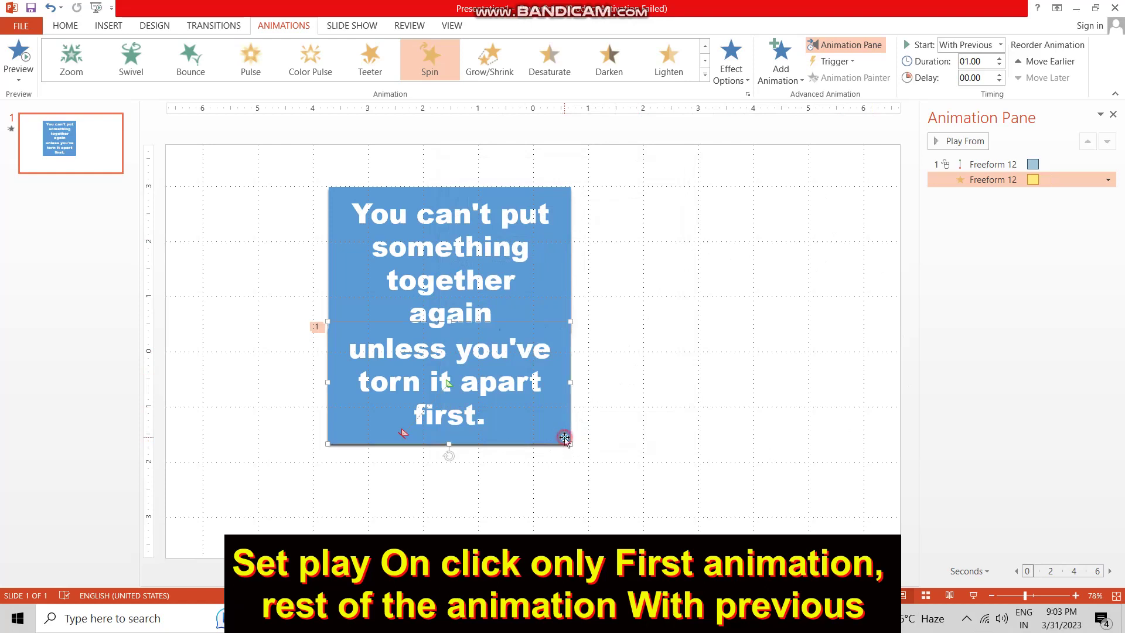
- Copy the shape's animations onto the quote text box with Animation Painter and set its motion path to start With Previous
click(847, 78)
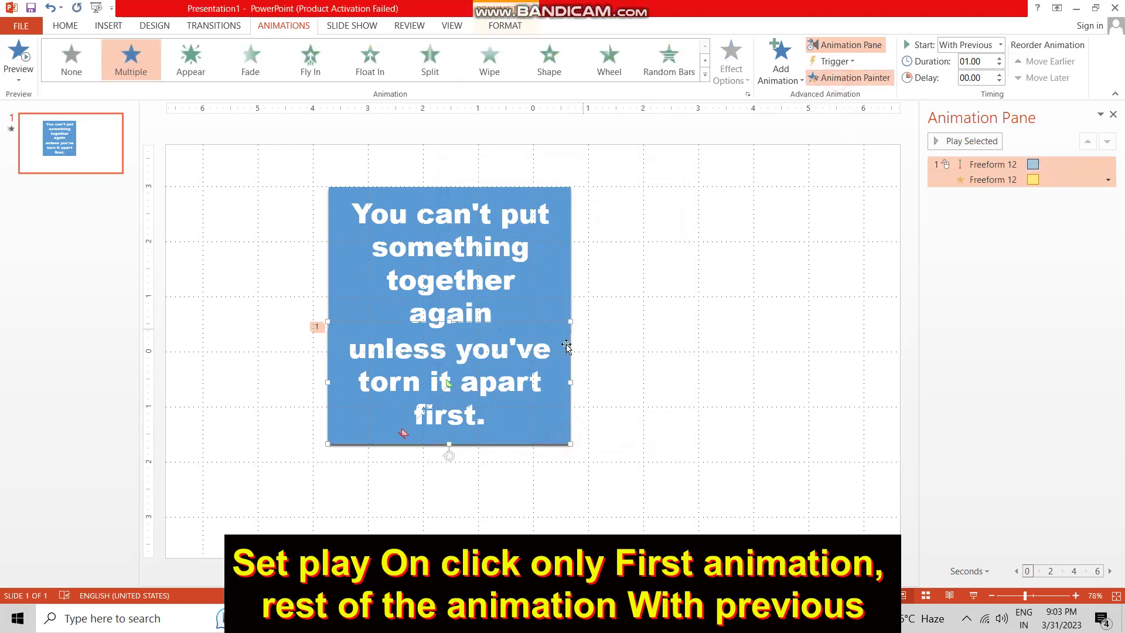
click(487, 354)
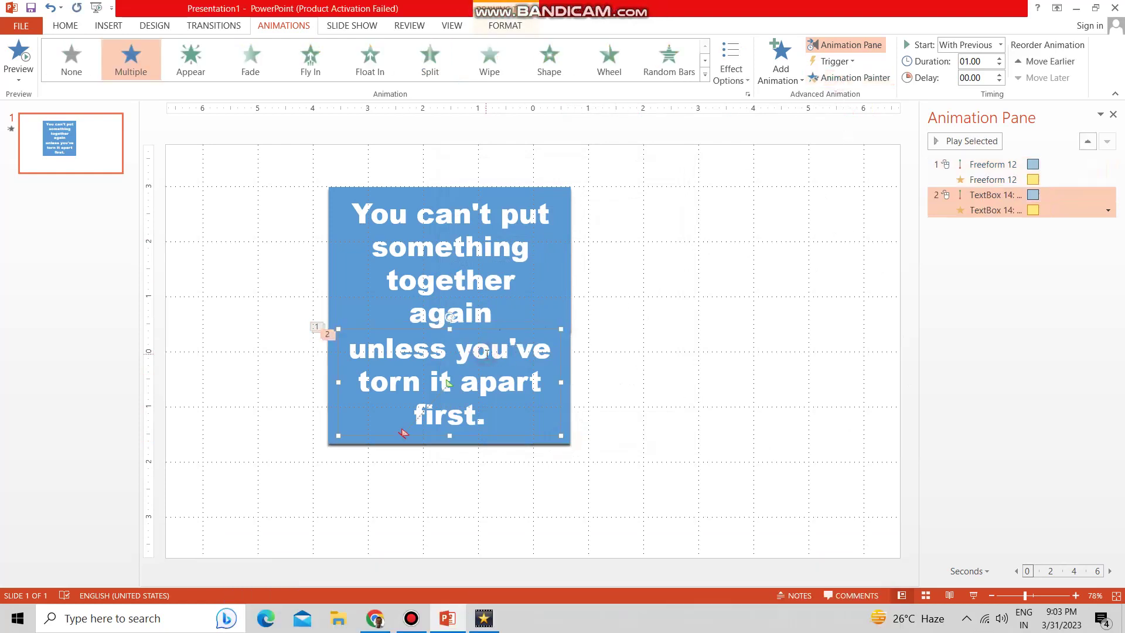
click(1108, 211)
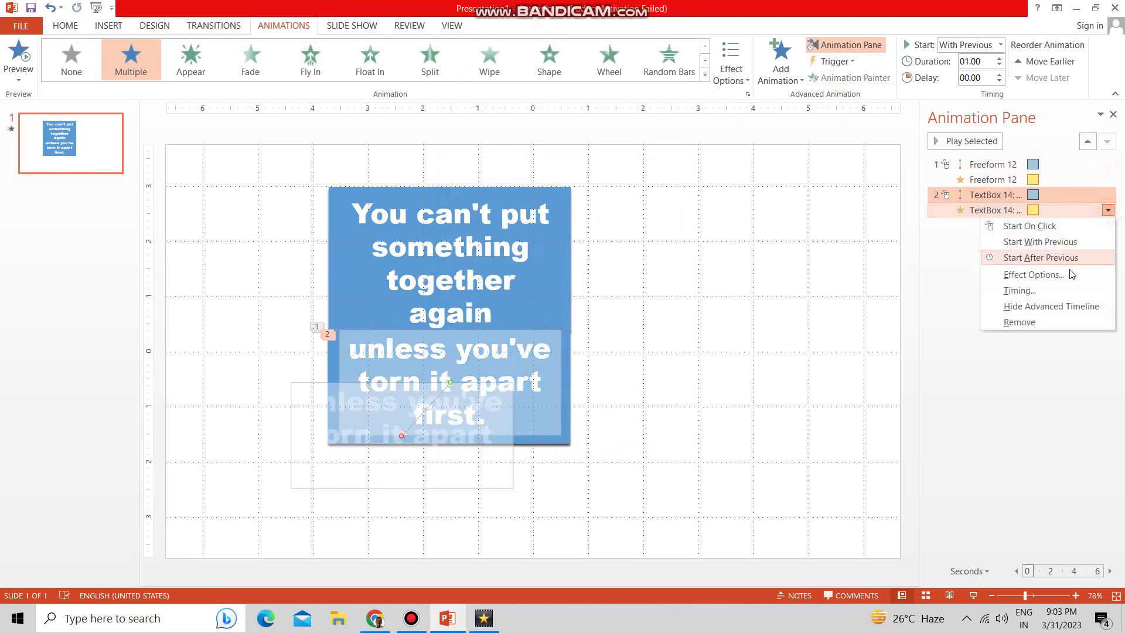
click(1034, 274)
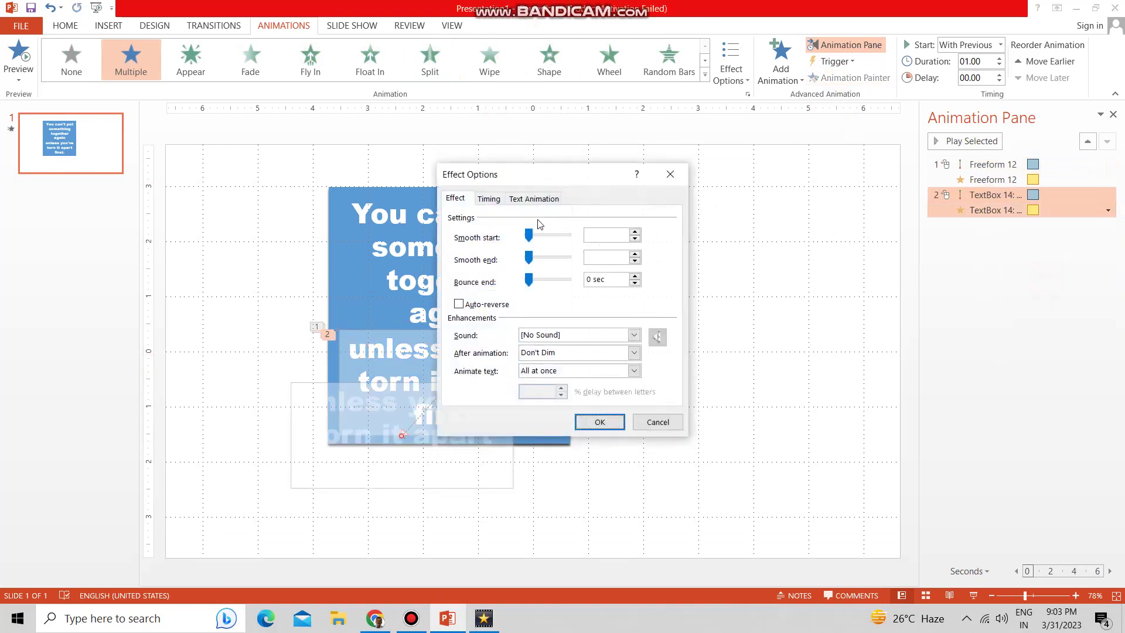
click(489, 198)
click(579, 219)
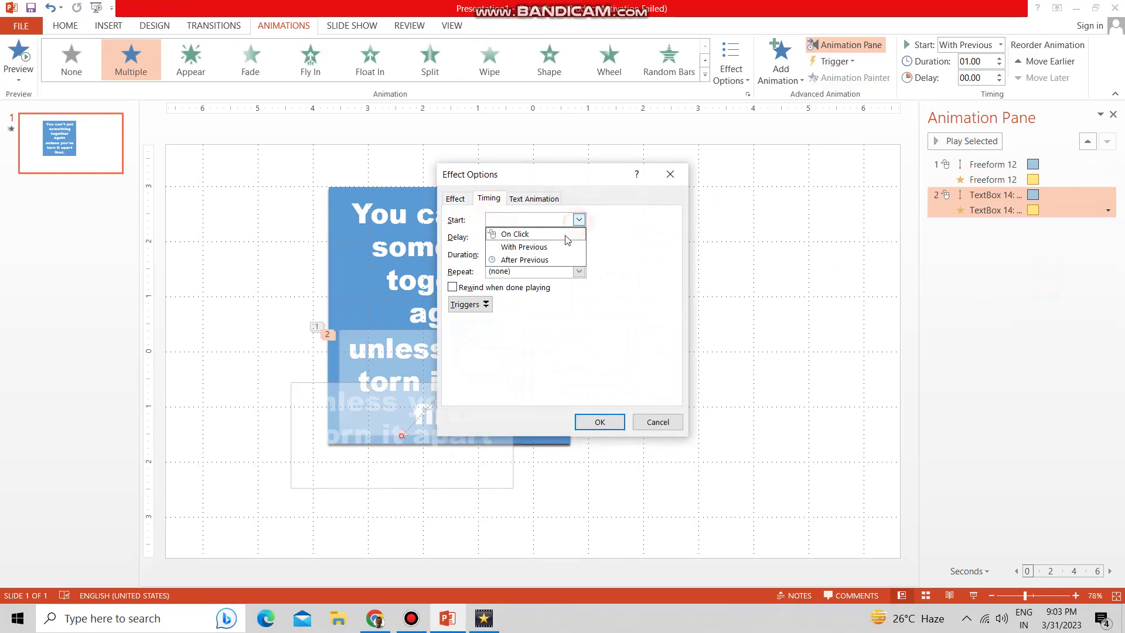
click(559, 246)
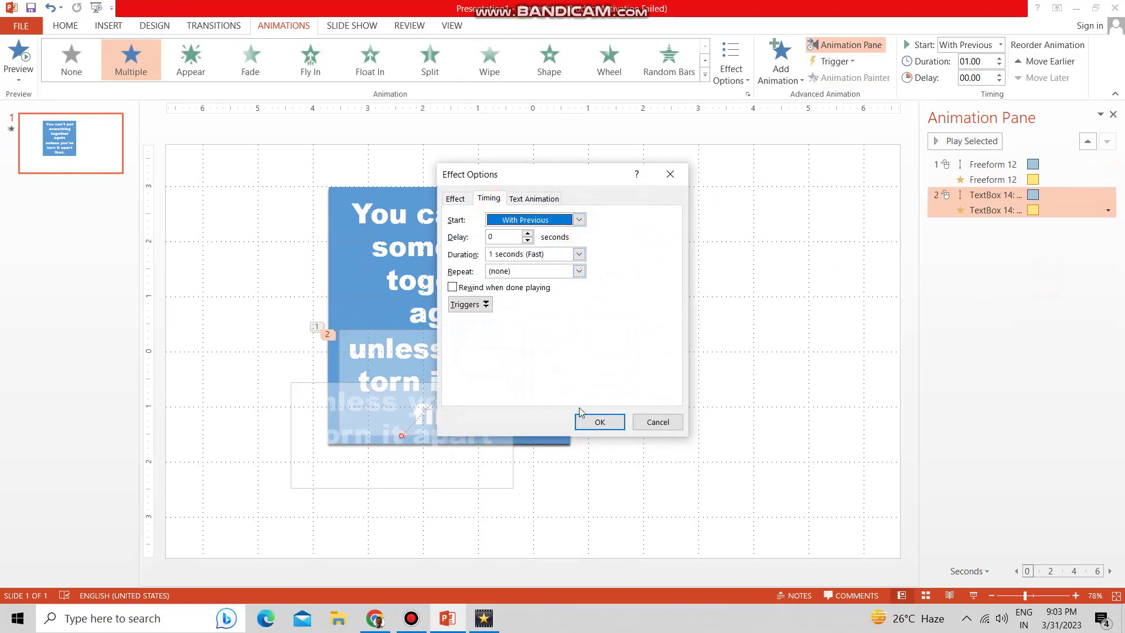
click(599, 422)
- Check the text box spin's timing settings, then start the slide show from the current slide
click(1108, 210)
click(1108, 210)
click(1034, 274)
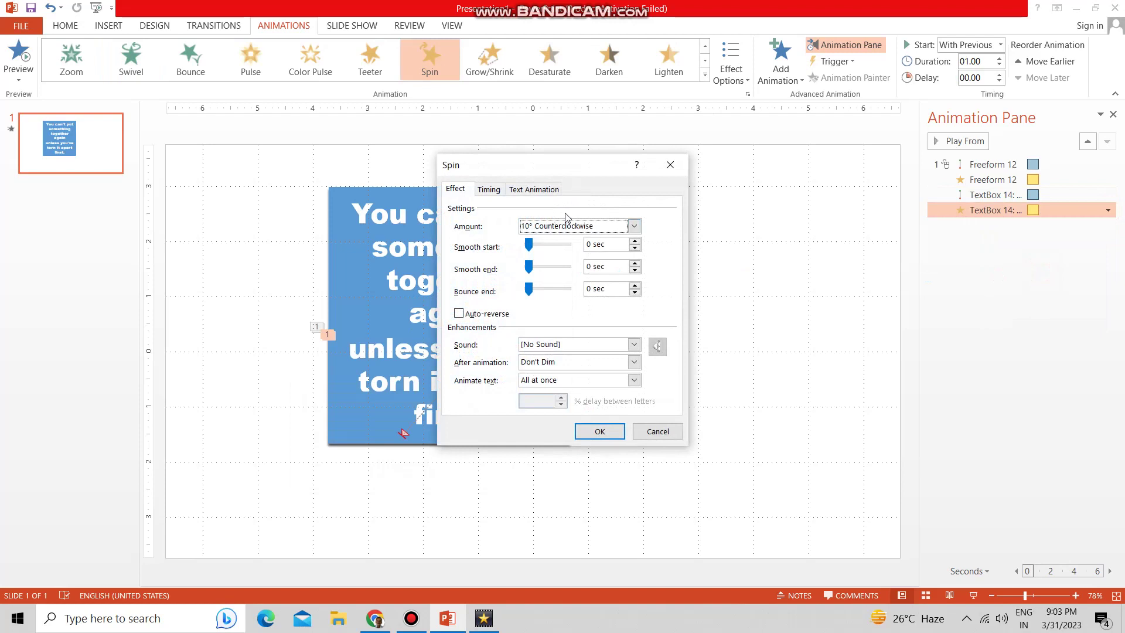
click(488, 190)
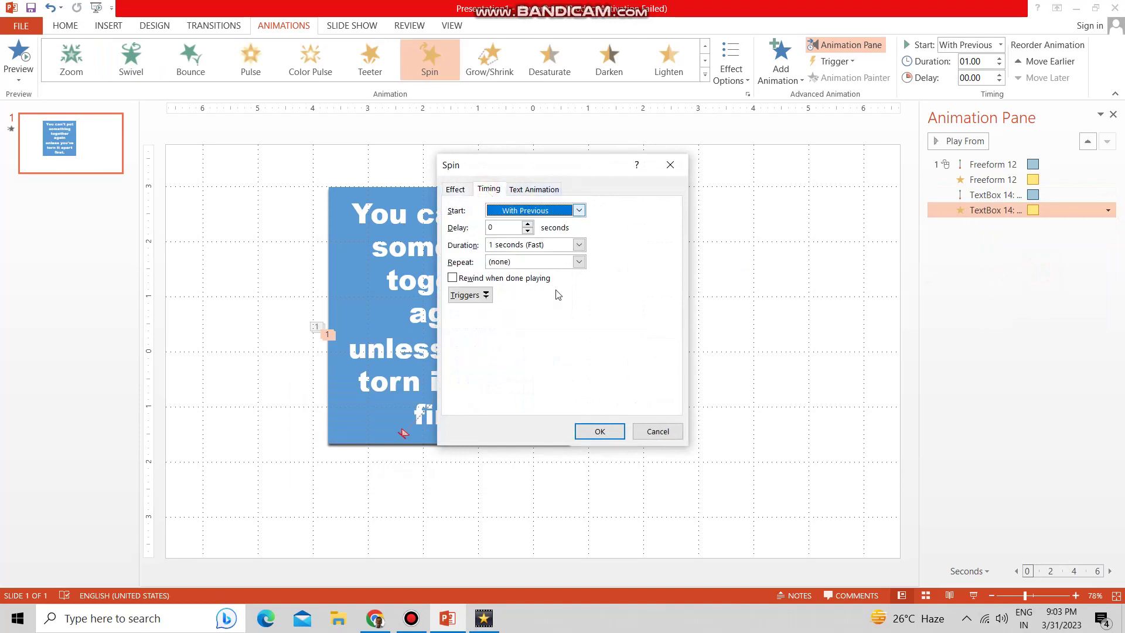
click(581, 425)
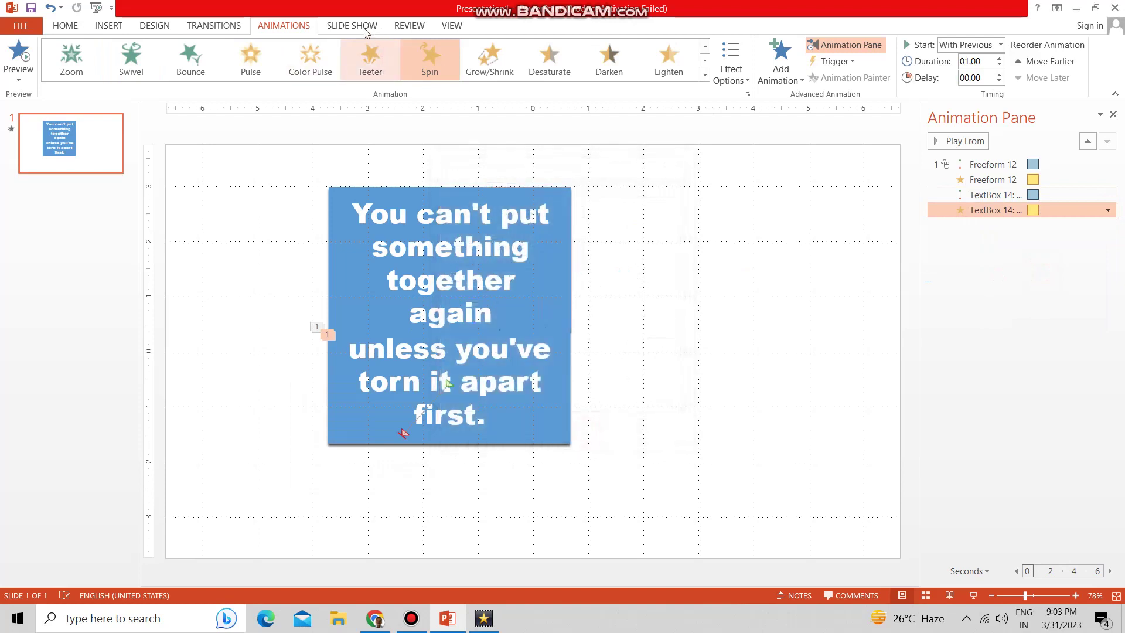
click(338, 28)
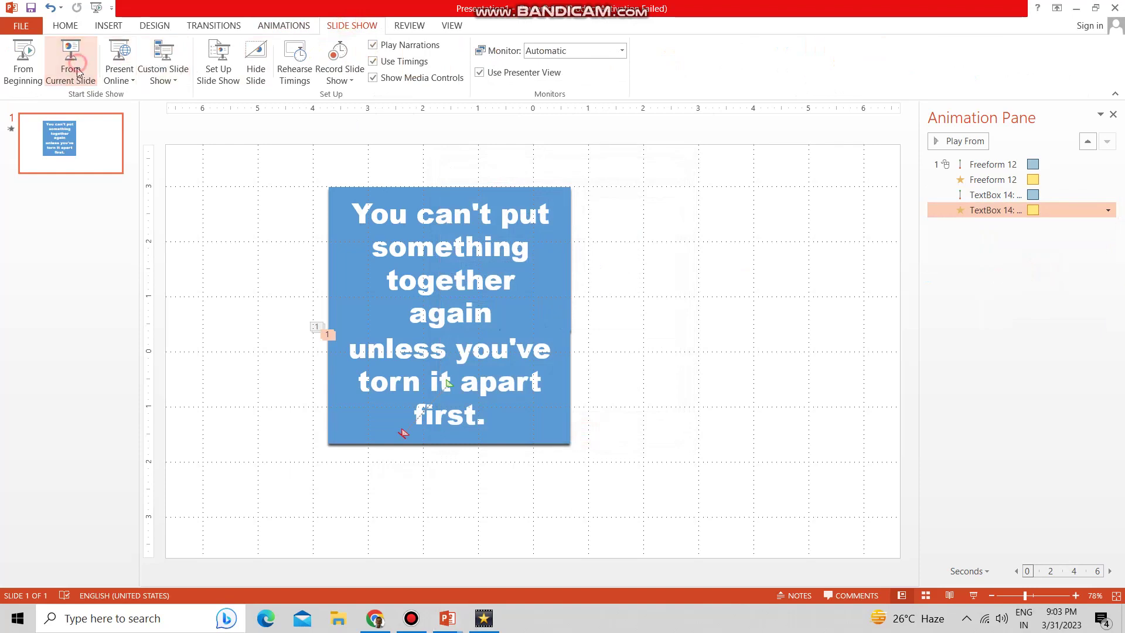
- Play the quote card's tear animation in the show, then bring up the Shapes list on the recipe slide
click(70, 56)
click(776, 293)
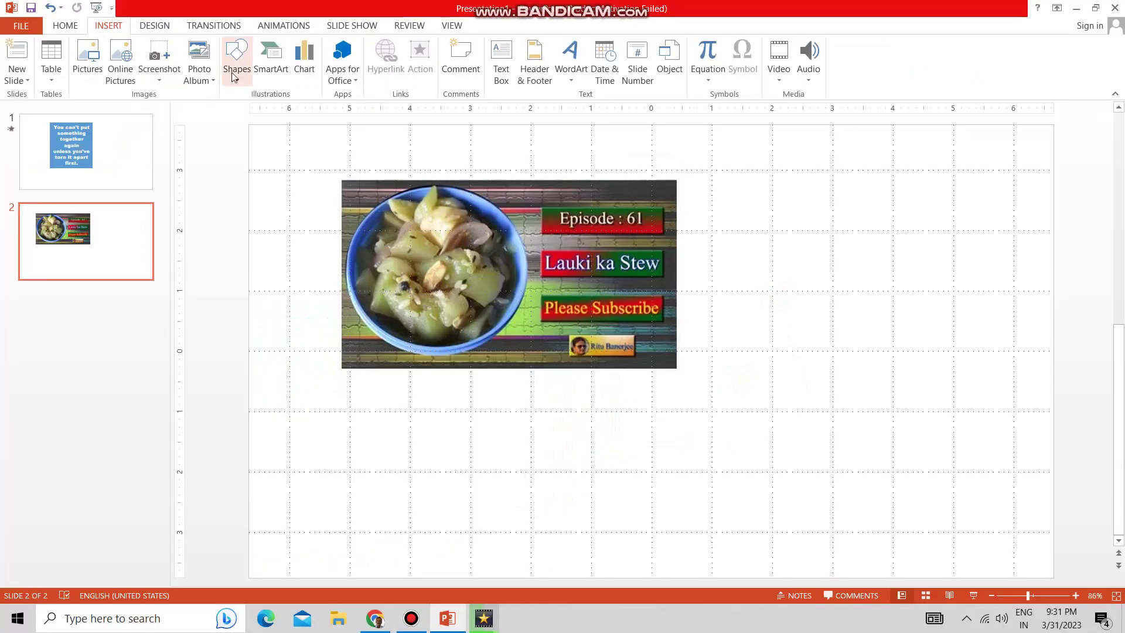
click(237, 59)
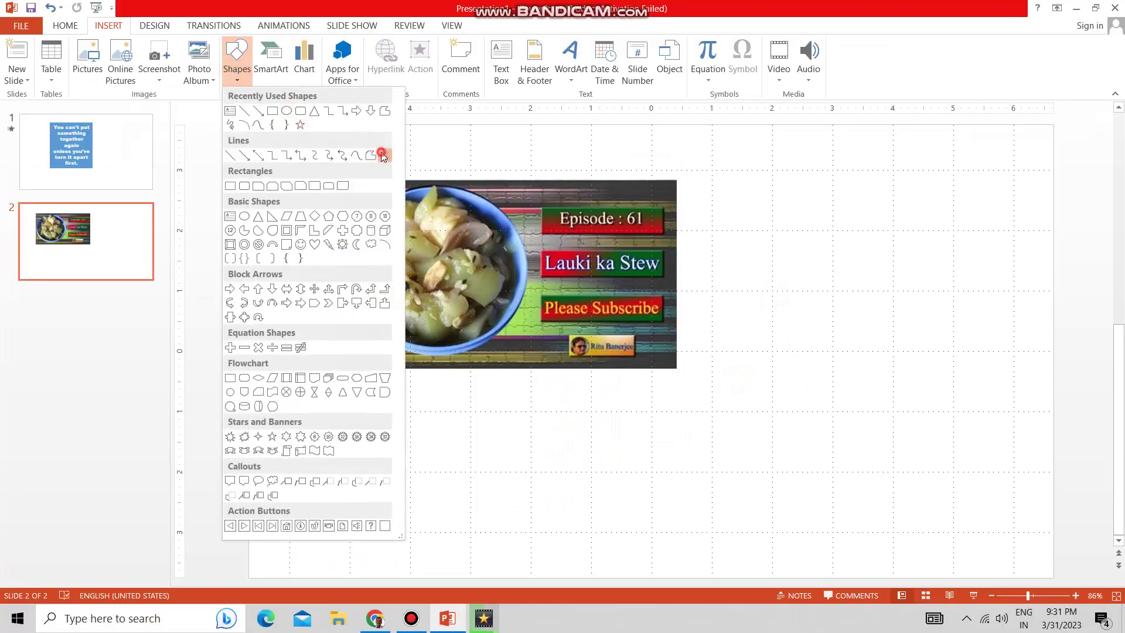
- Draw a closed jagged scribble over the picture's lower half and Fragment the picture along it
click(382, 156)
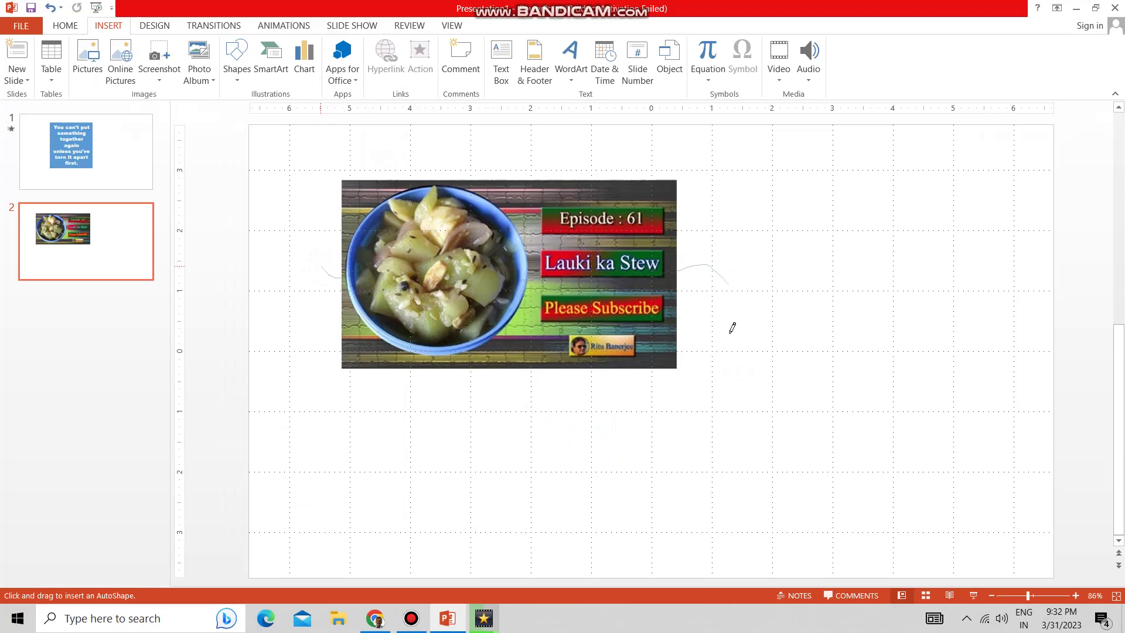
mouse_move(733, 328)
mouse_down()
mouse_move(519, 414)
mouse_move(326, 414)
mouse_move(315, 335)
mouse_up()
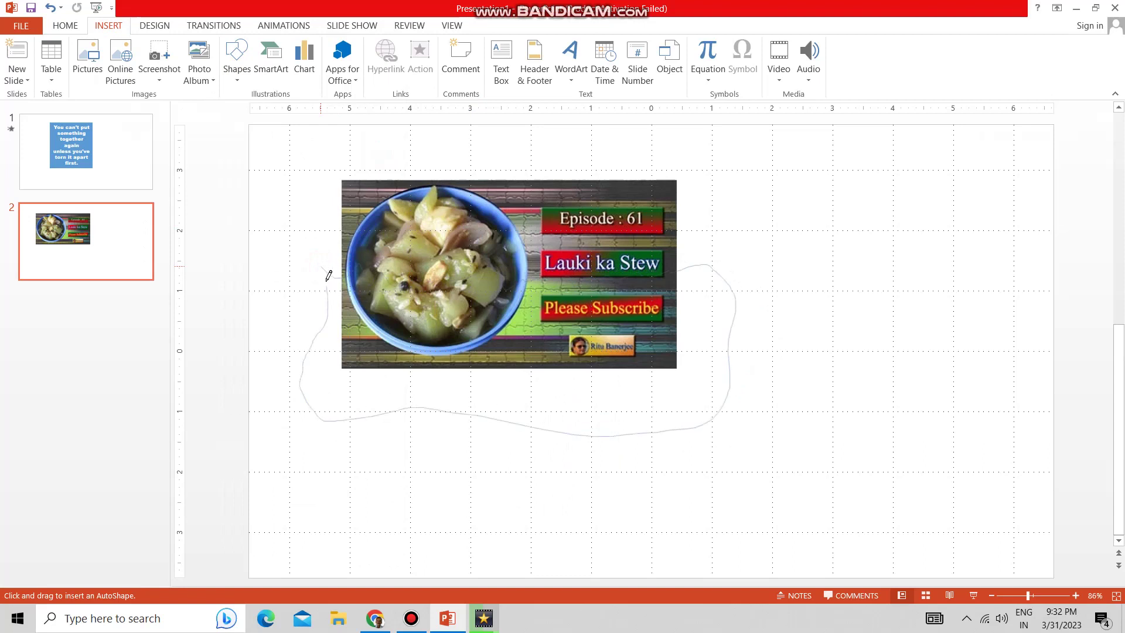
drag(327, 265, 322, 268)
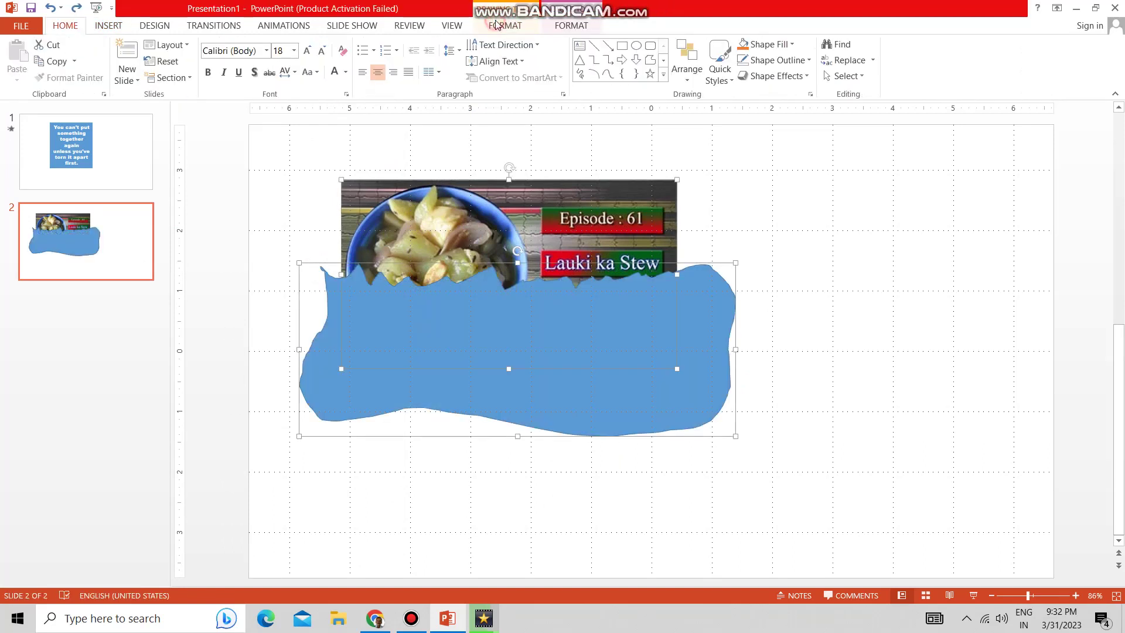
click(140, 76)
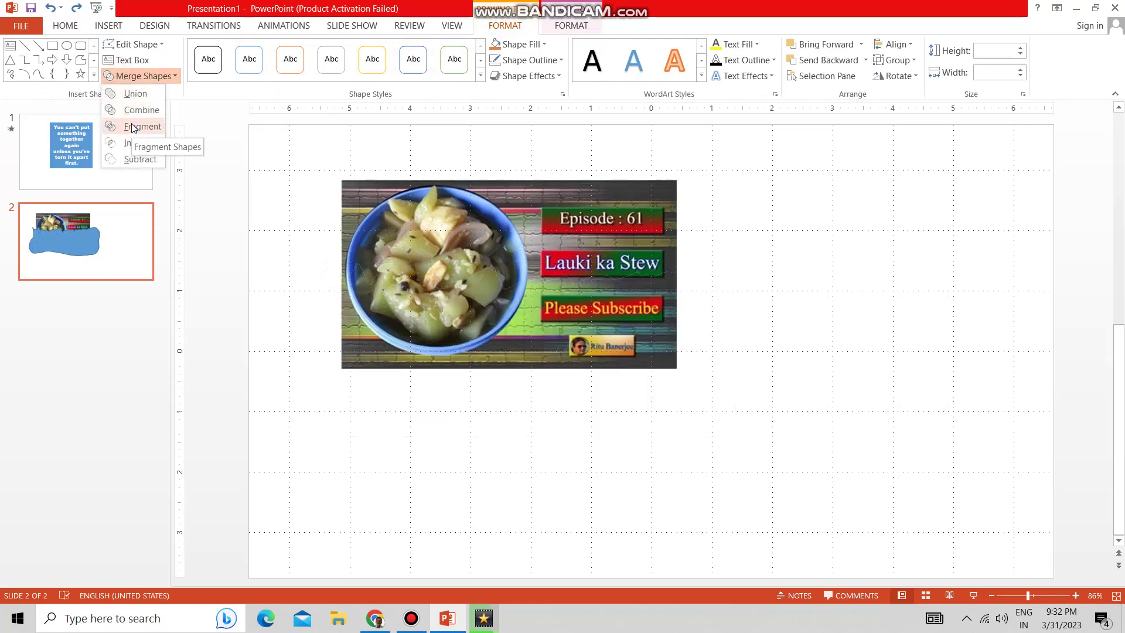
click(133, 128)
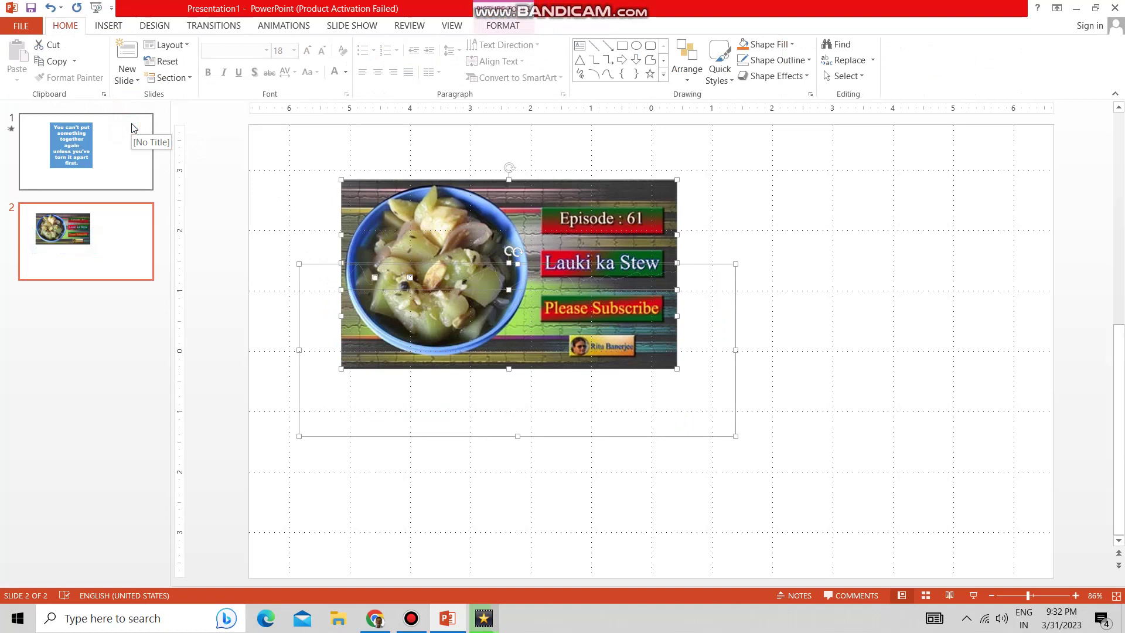
- Nudge the lower torn piece to verify the split, put it back, and select the upper piece
key(Escape)
drag(544, 332, 539, 339)
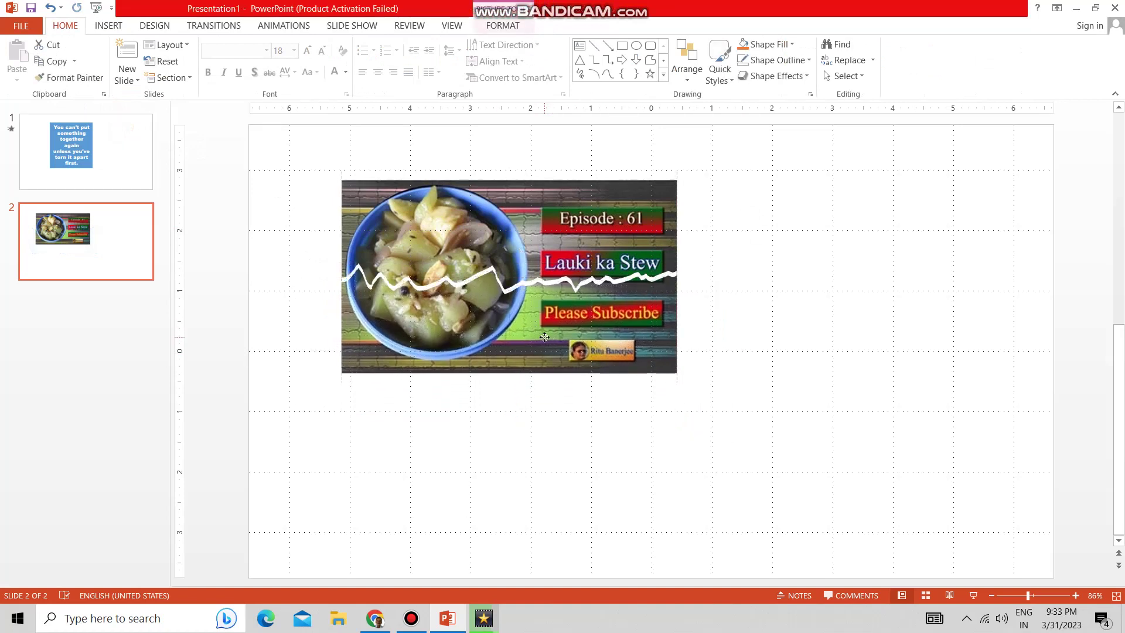
drag(539, 339, 539, 328)
click(518, 211)
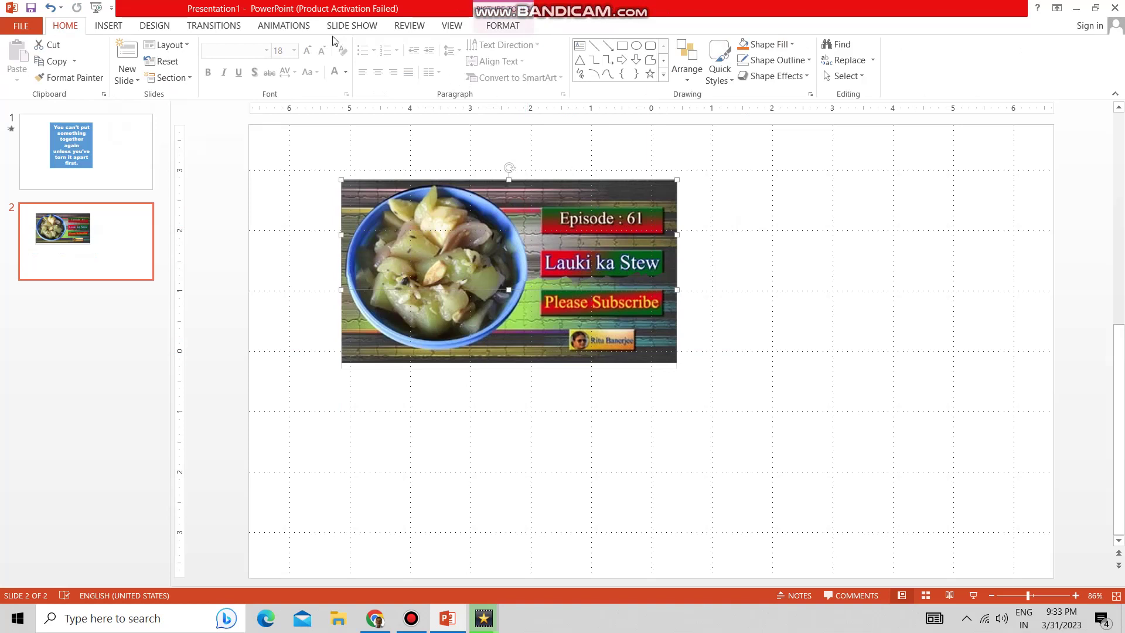
click(284, 26)
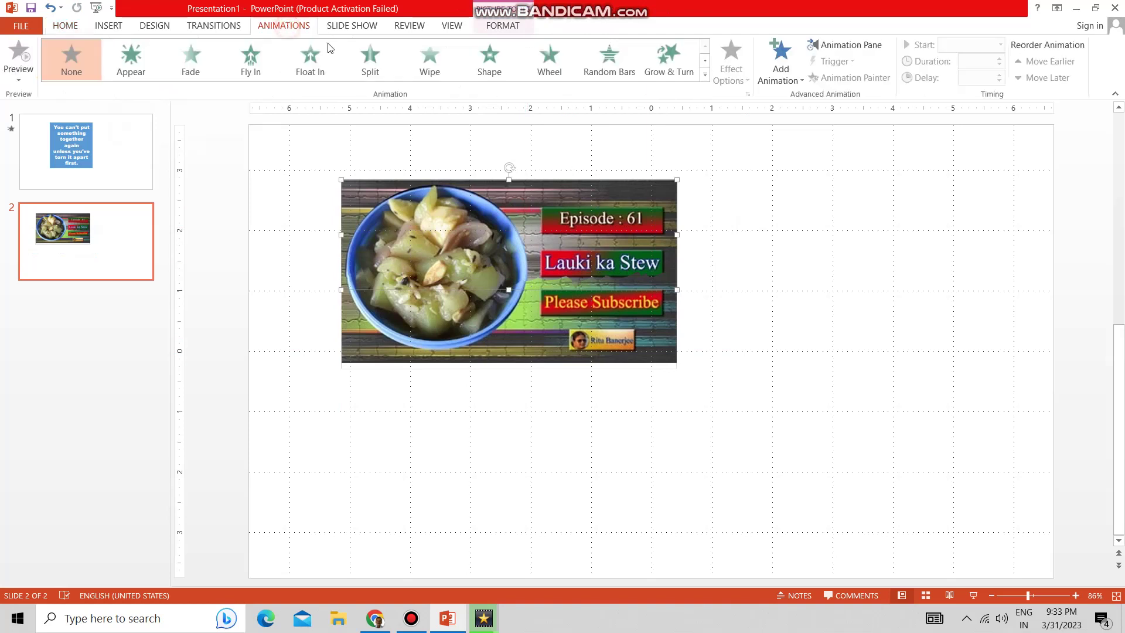
- Give the upper piece (Picture 5) a leftward Lines motion path, extend its end point, and show the Animation Pane
click(706, 73)
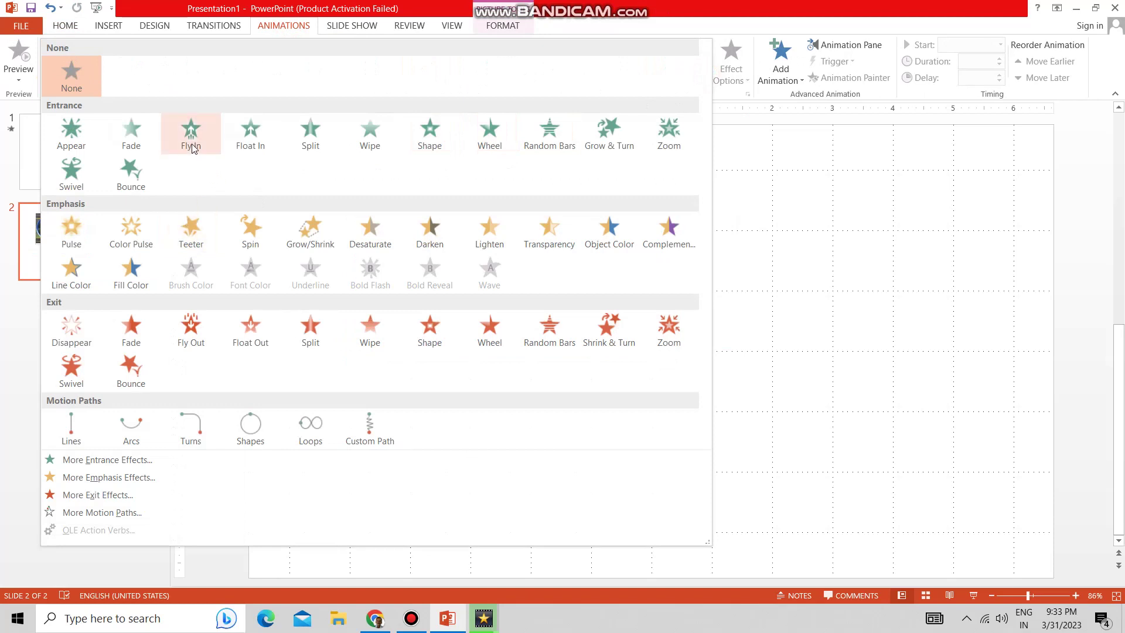
click(71, 425)
click(731, 67)
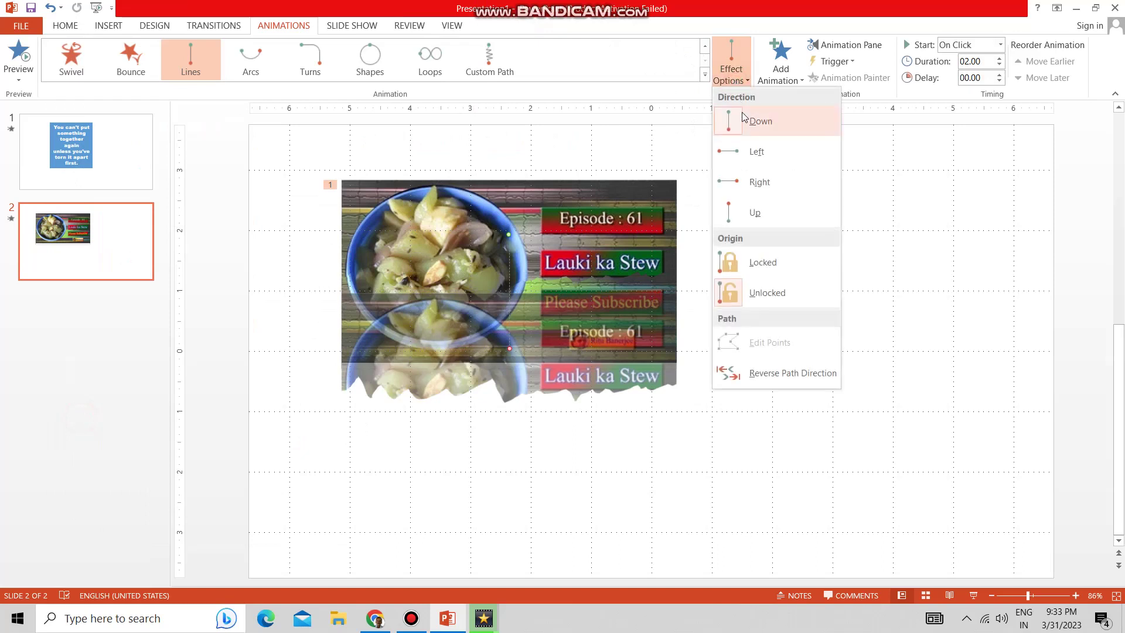
click(753, 151)
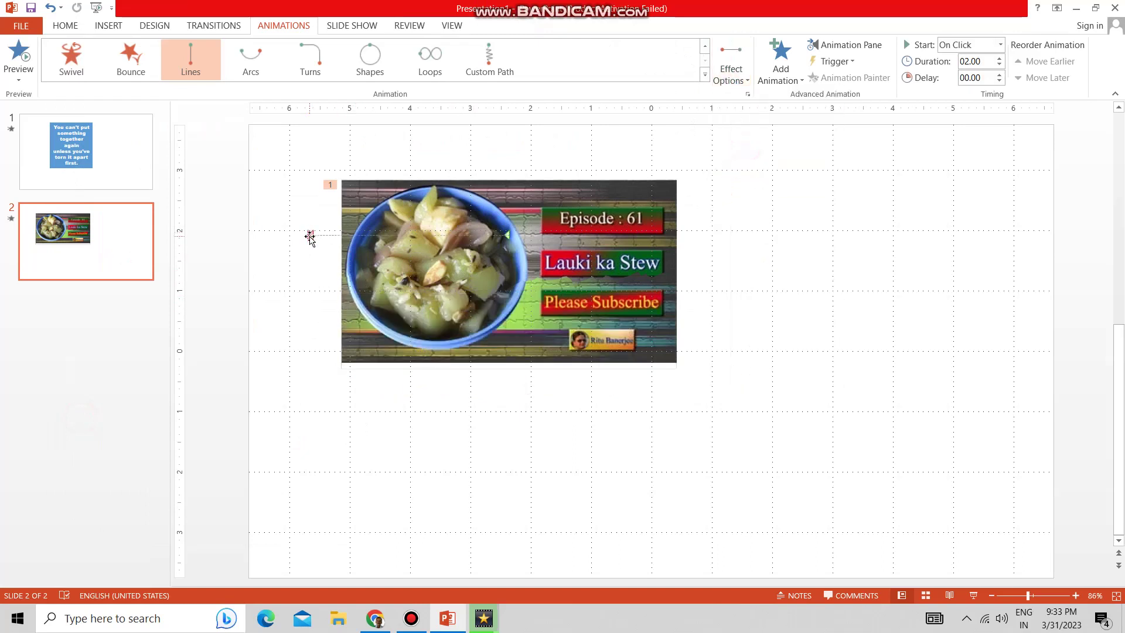
mouse_move(310, 236)
mouse_down()
mouse_move(367, 251)
mouse_move(520, 231)
mouse_up()
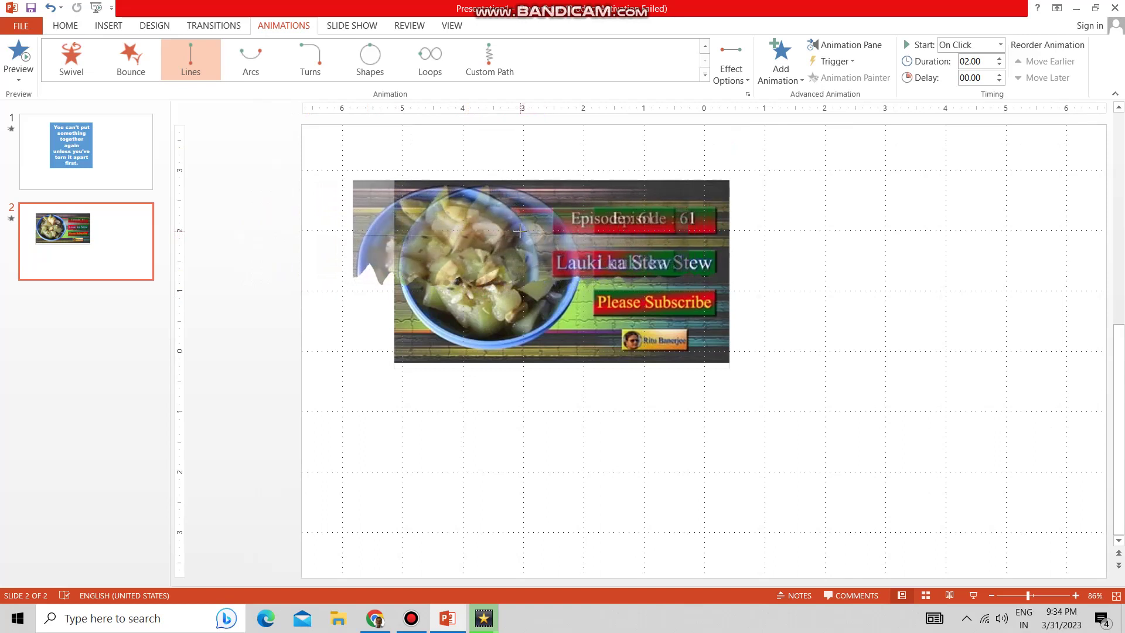
click(844, 45)
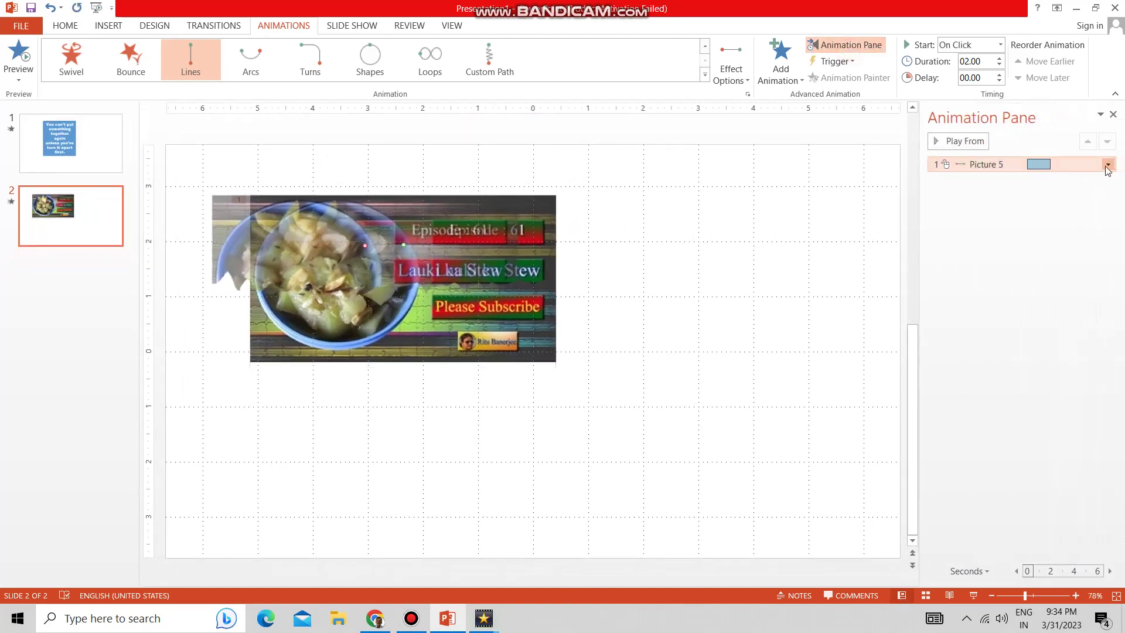
- Set Picture 5's motion to 0 smooth end, a 0.24 sec bounce end, and 1-second duration
click(1109, 164)
click(1058, 231)
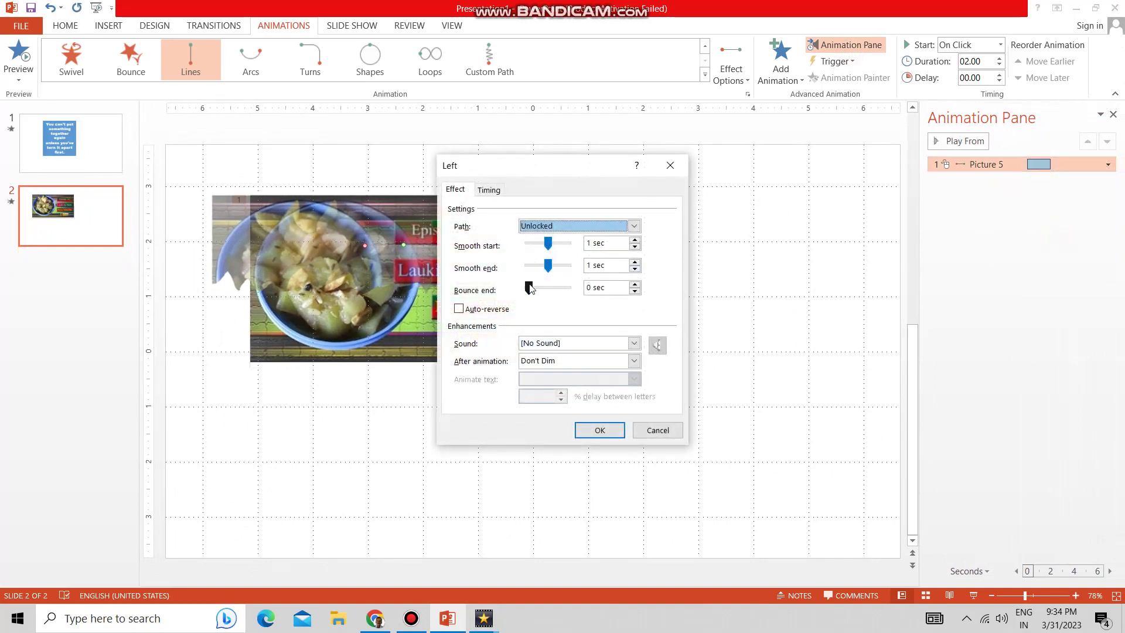
drag(529, 287, 534, 287)
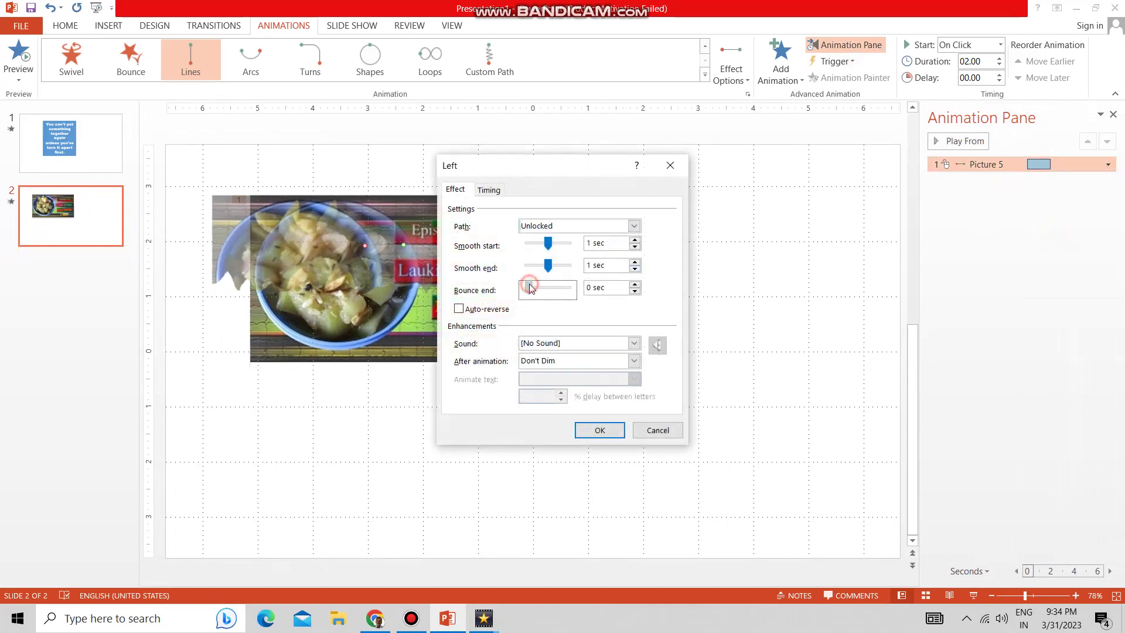
click(483, 191)
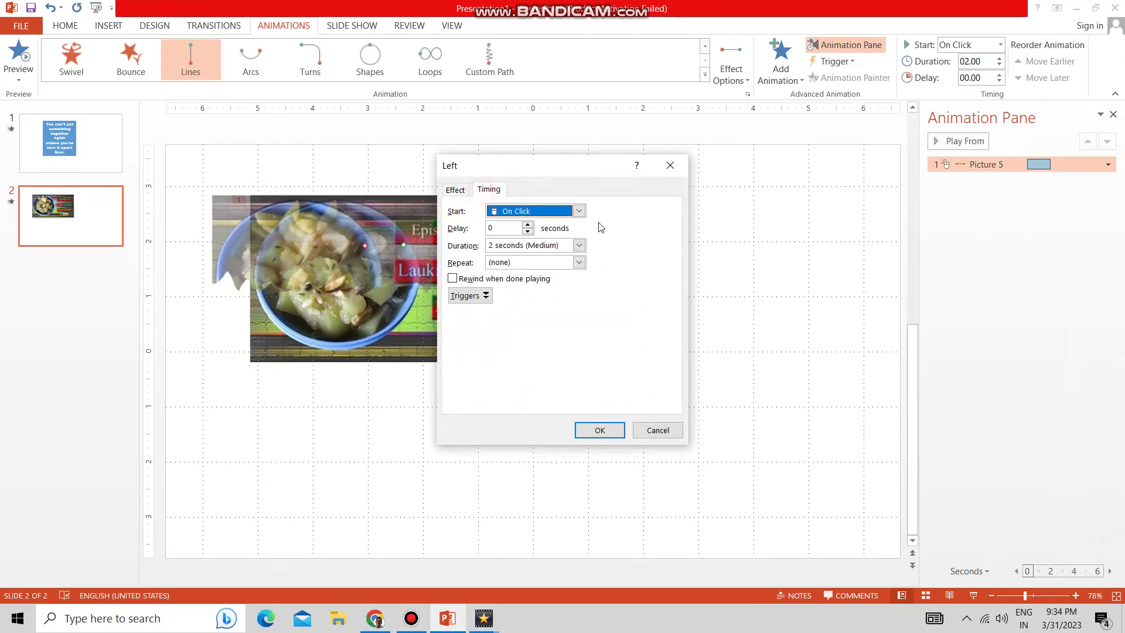
click(579, 245)
click(559, 292)
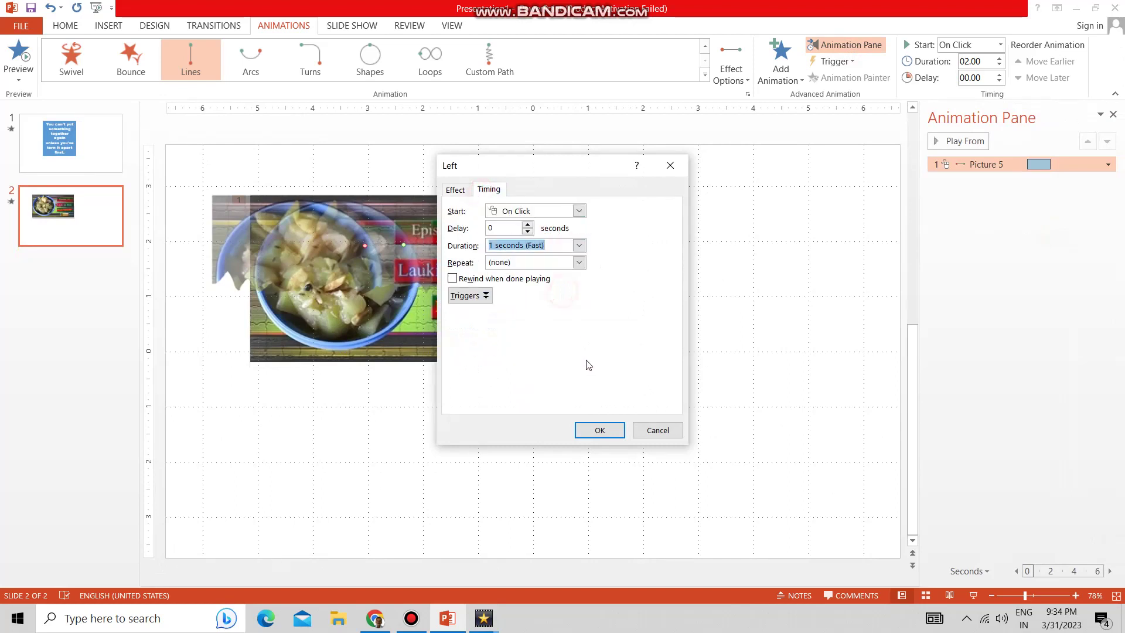
click(600, 430)
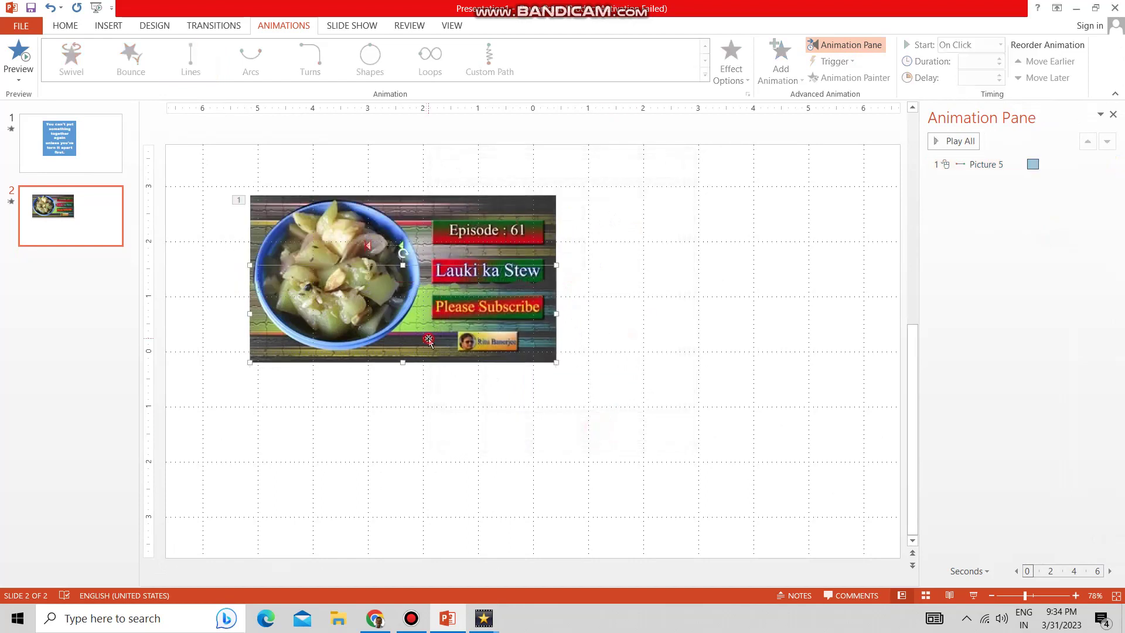
- Add a downward Lines motion path to the lower piece and play the recipe slide's tear in the show
click(705, 75)
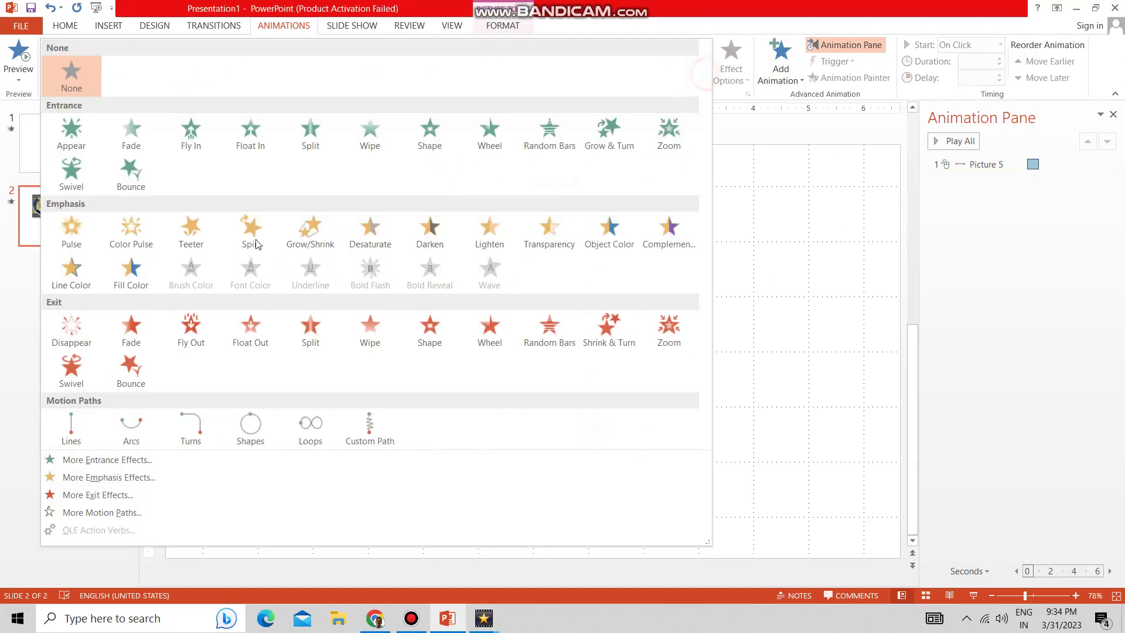
click(71, 431)
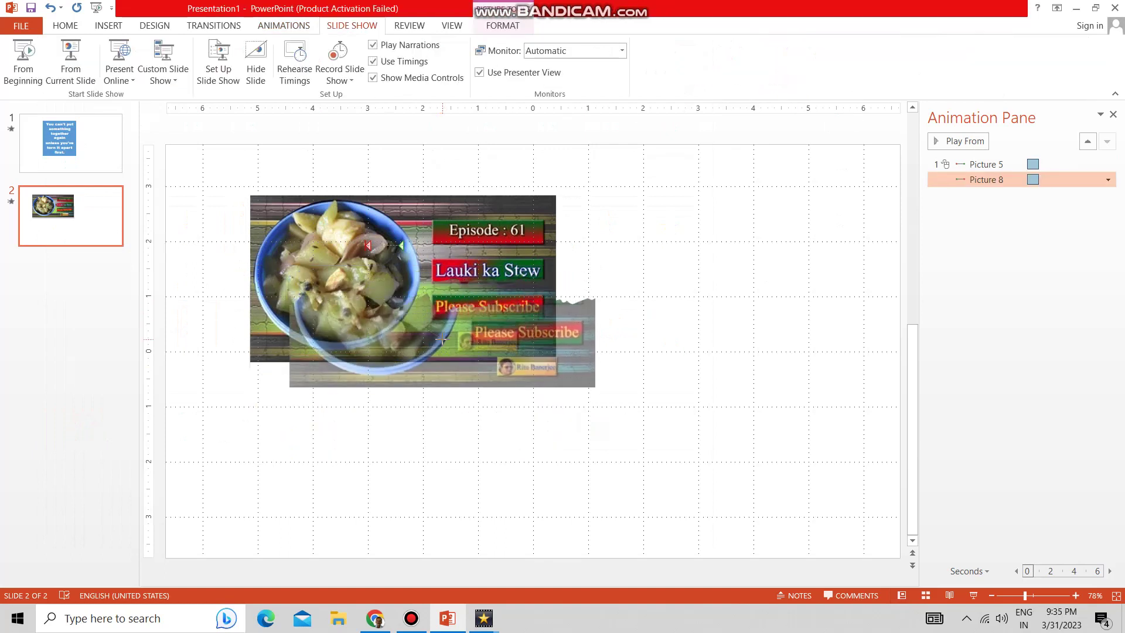
click(71, 61)
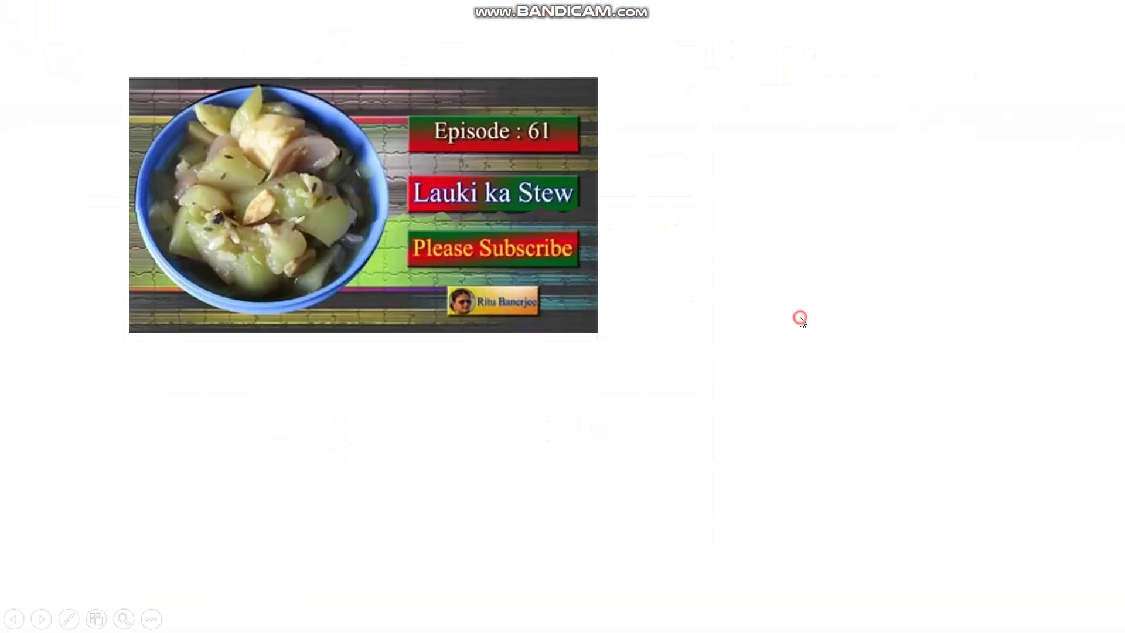
click(801, 321)
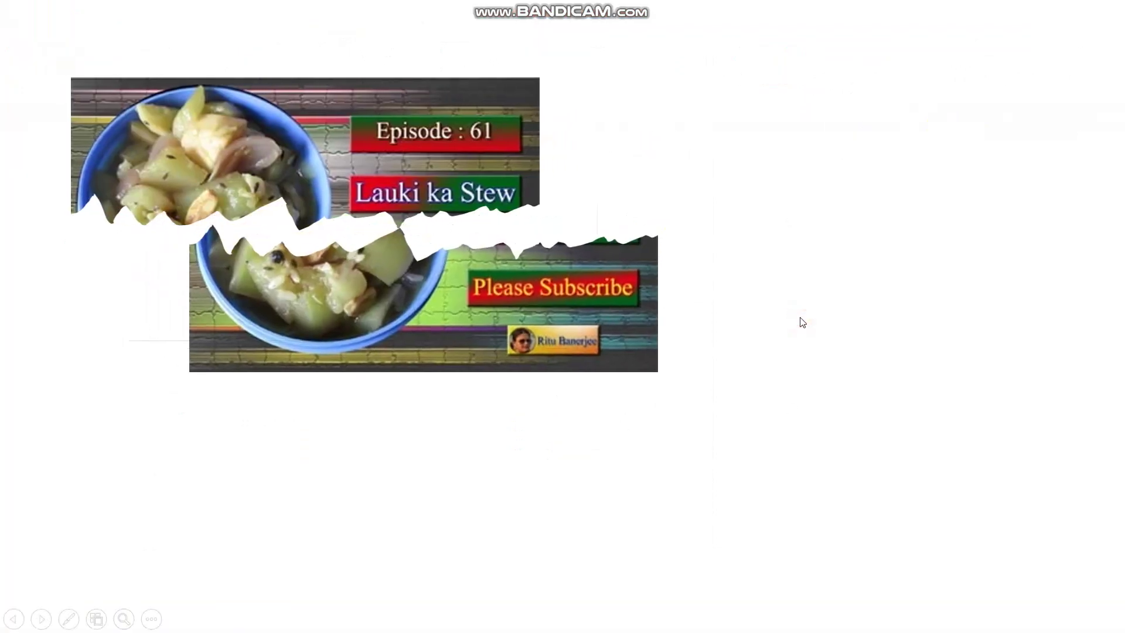
key(Left)
click(802, 321)
- Step through to the Millennium Park slide, watch the gray strip animation, exit, and bring up the Shapes list
click(749, 386)
click(750, 387)
key(Left)
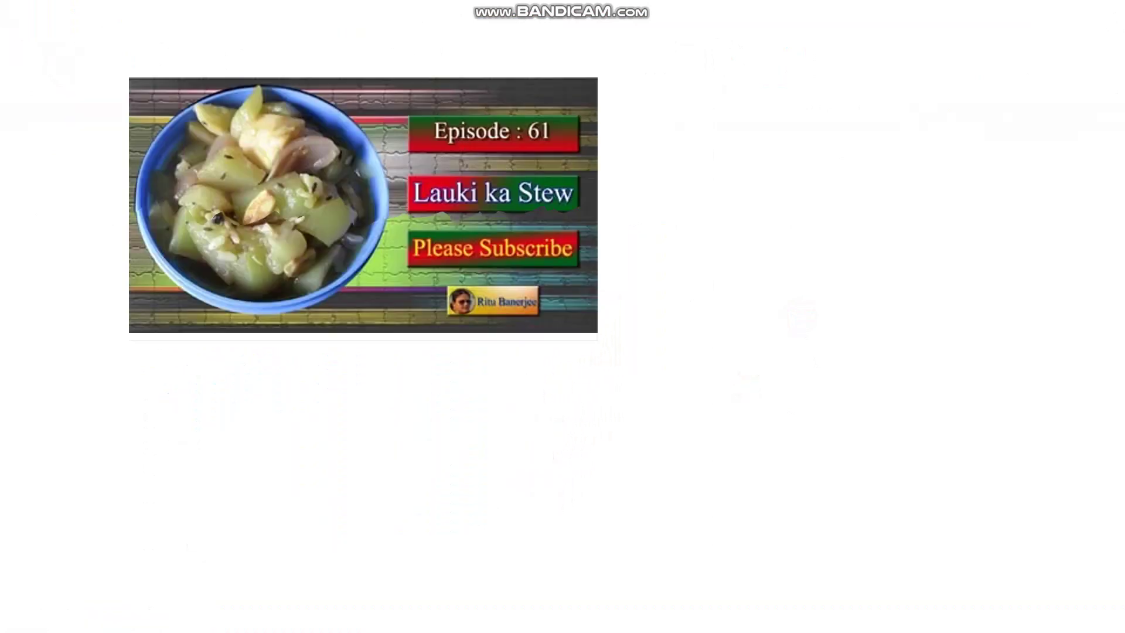
click(802, 321)
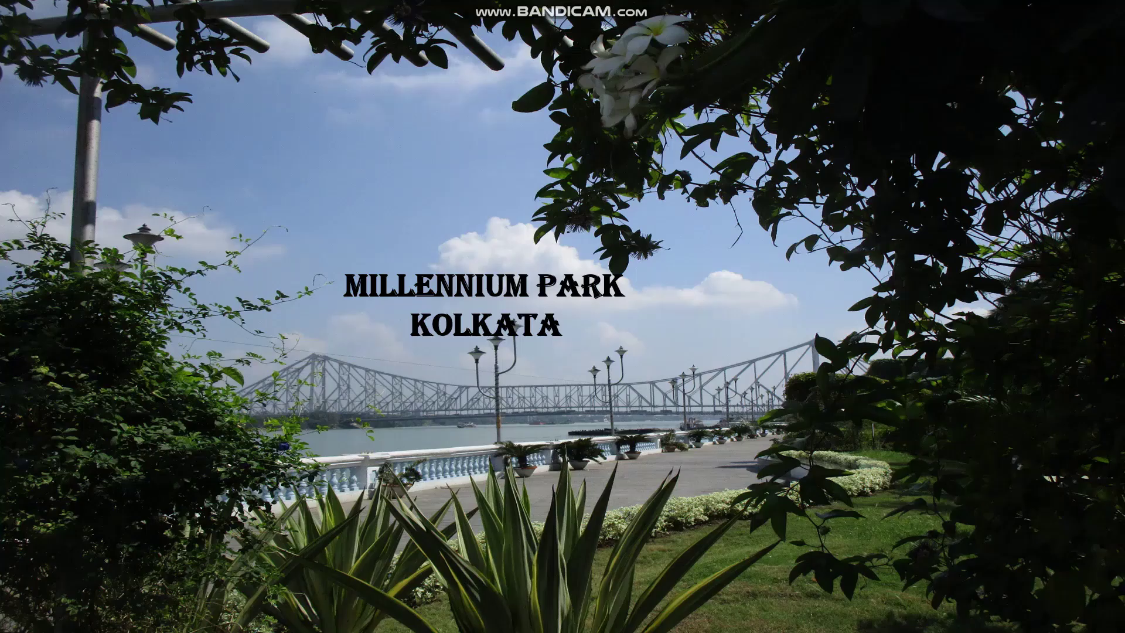
click(804, 315)
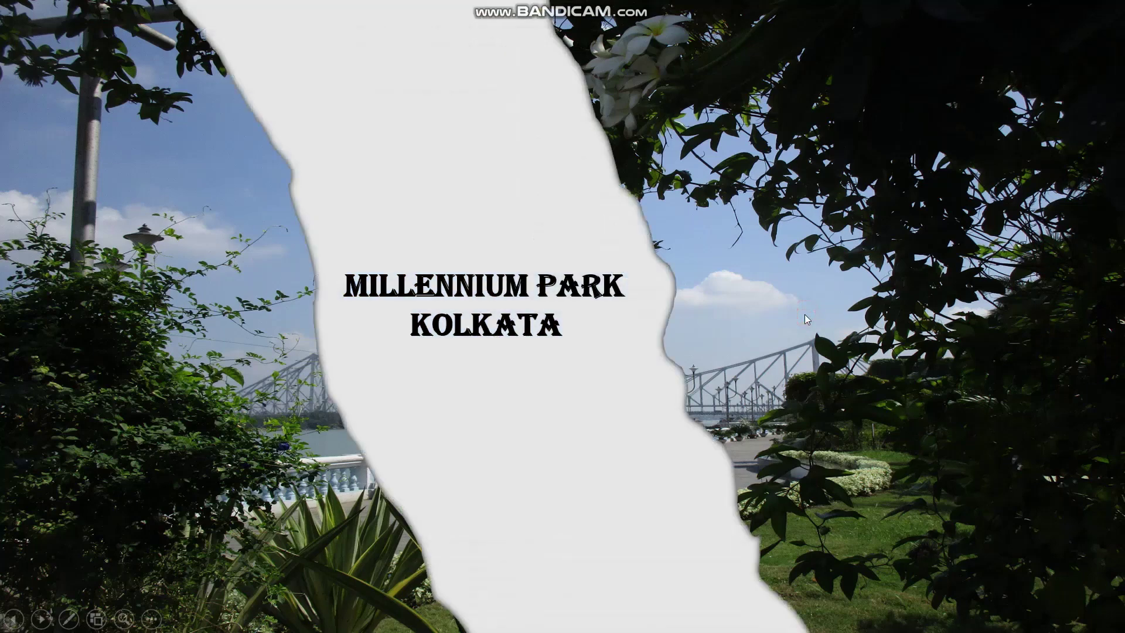
key(Escape)
click(237, 58)
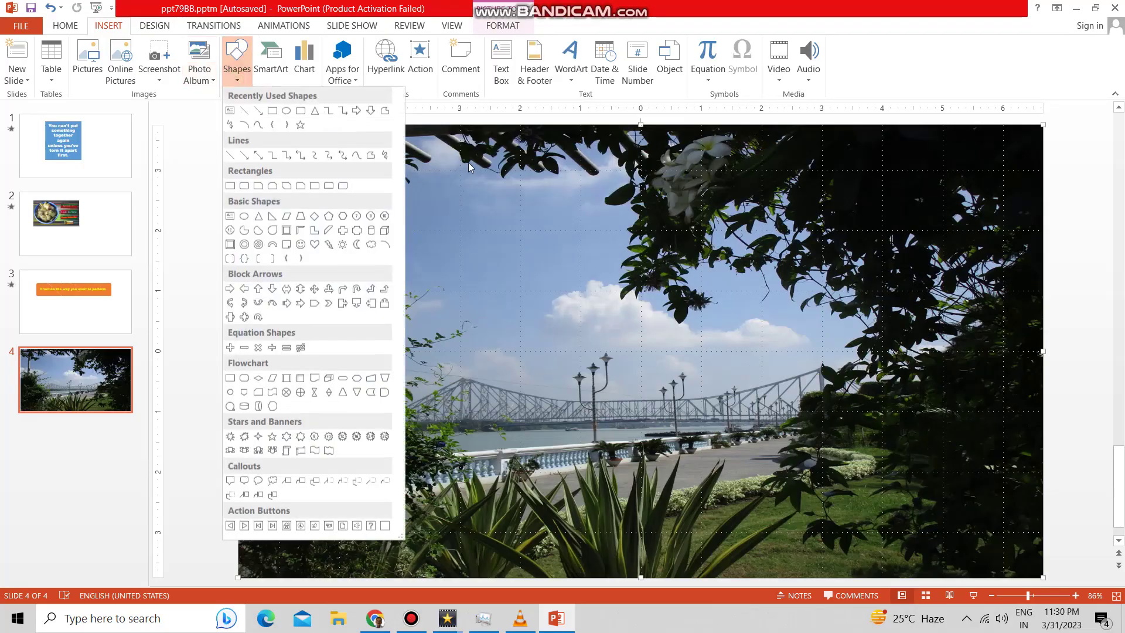
- Trace a tall jagged scribble strip, about 8.61" by 4.85", down the middle of the park photo
click(385, 154)
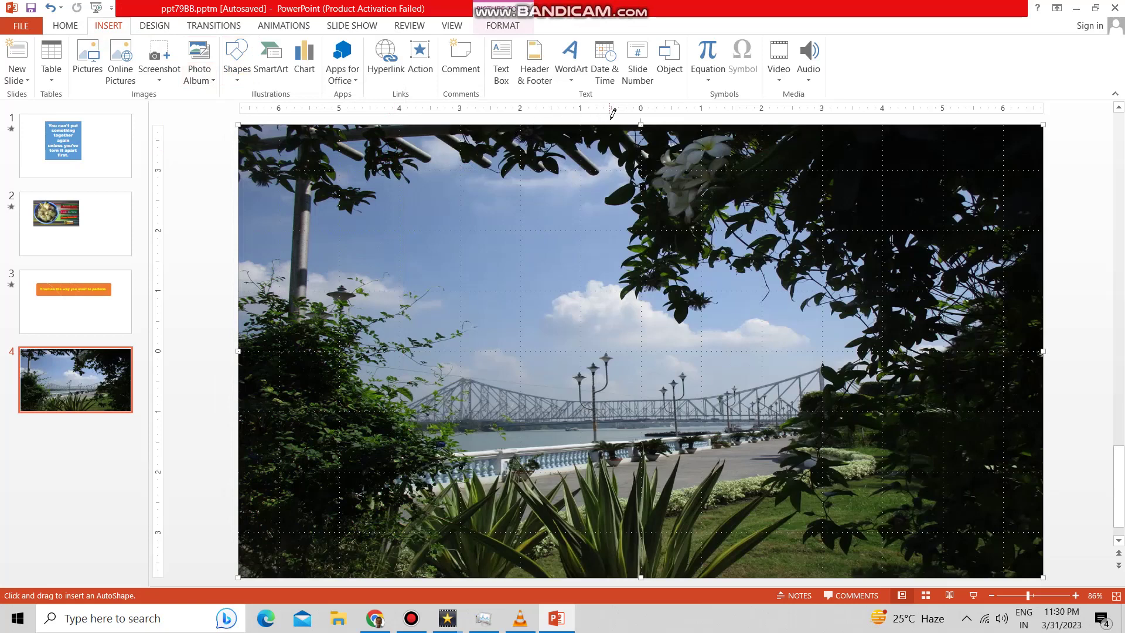
drag(609, 113, 618, 137)
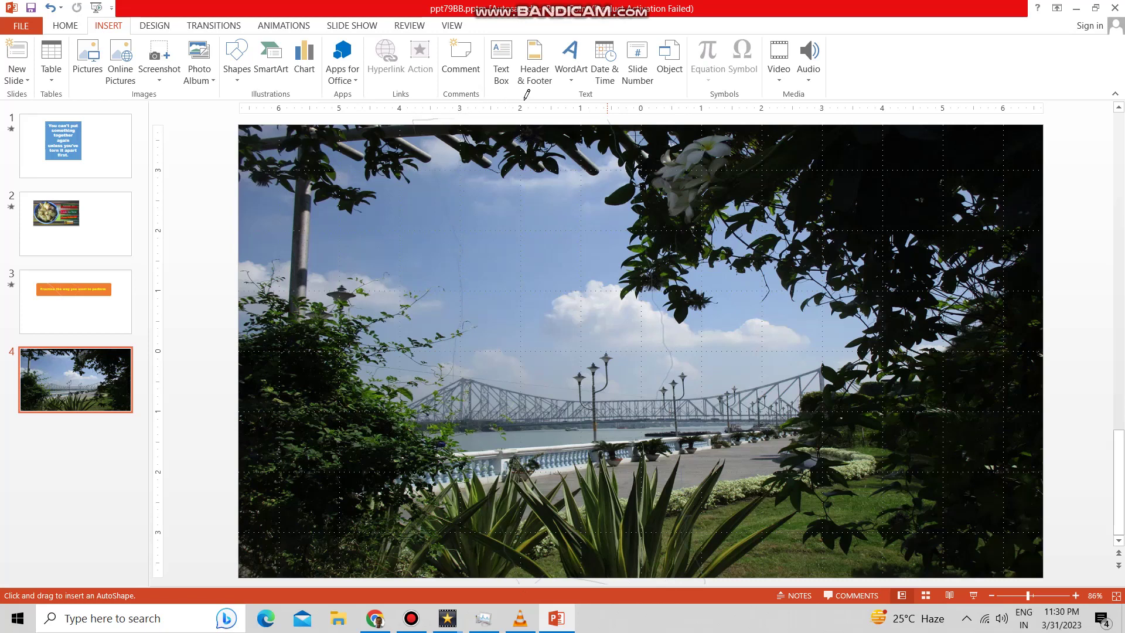
drag(612, 111, 611, 119)
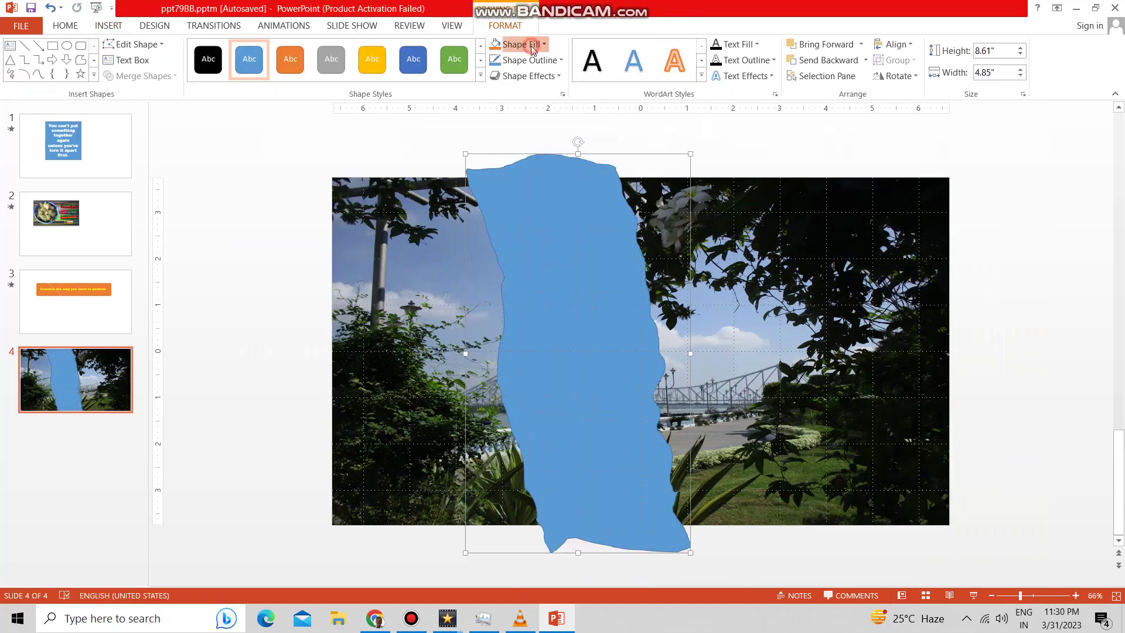
- Fill the torn strip light grey and remove its outline
click(519, 45)
click(518, 77)
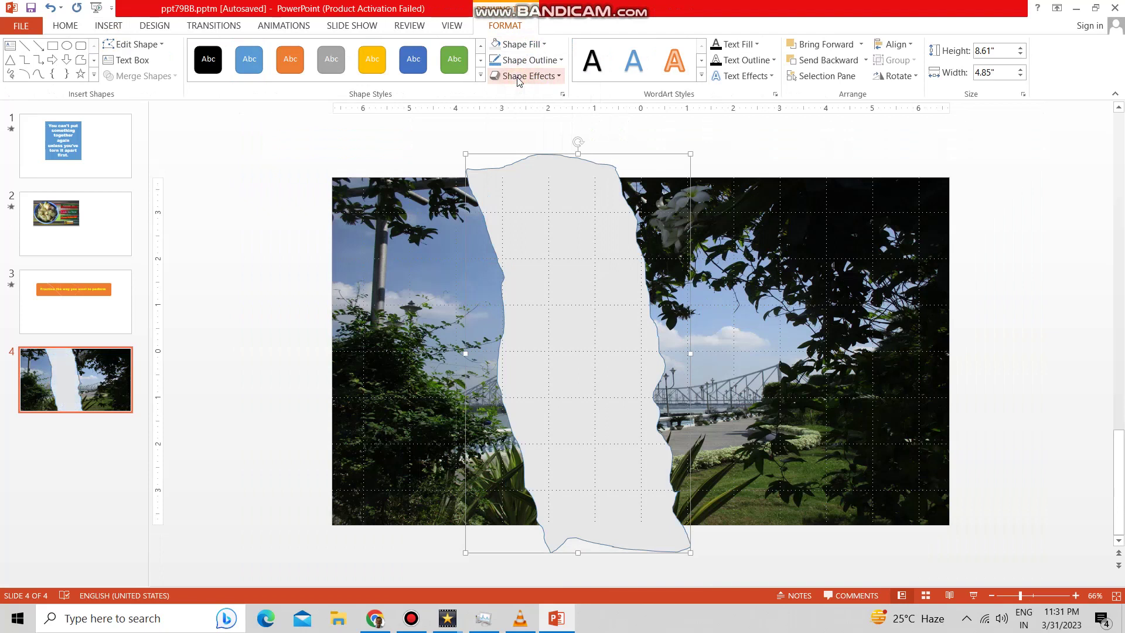
click(528, 60)
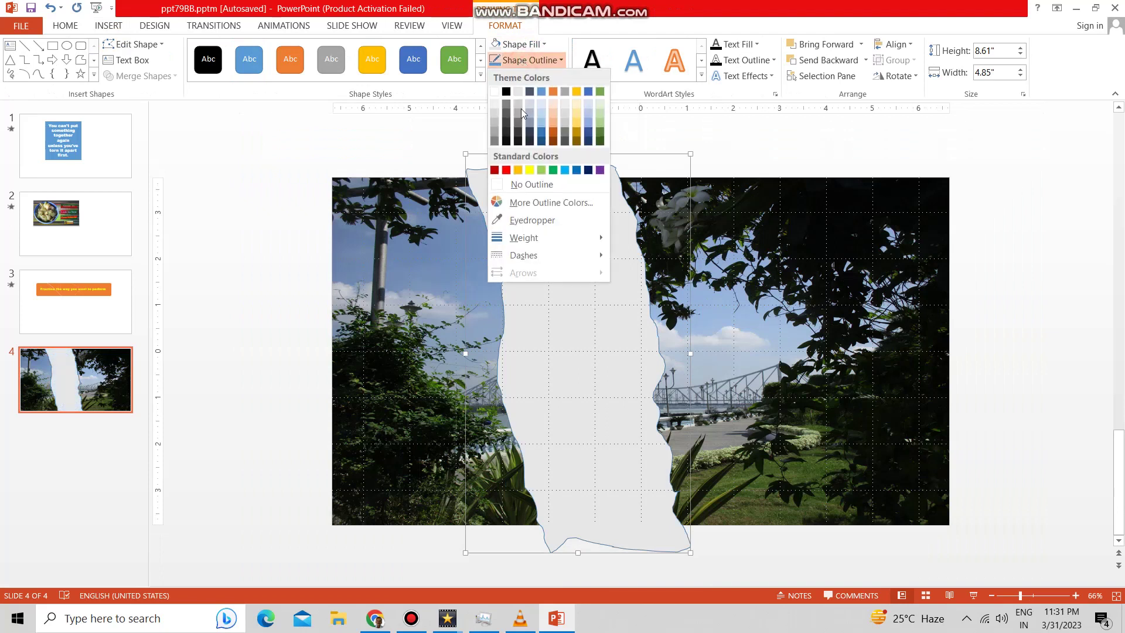
click(518, 187)
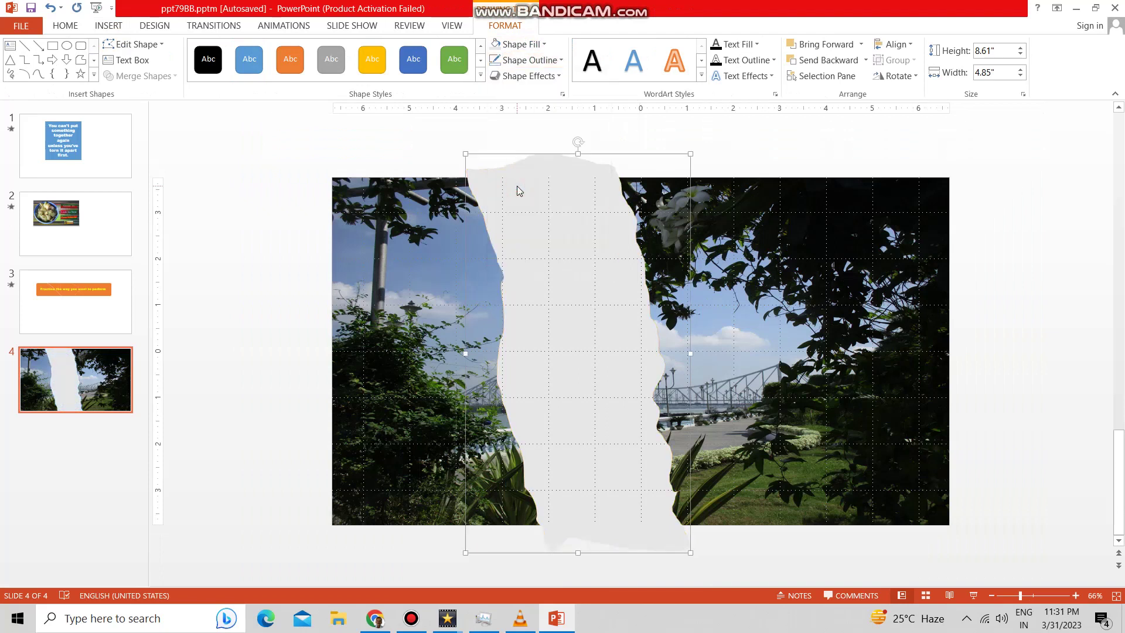
- Give the torn strip an inner shadow preset in Format Shape's Effects settings
click(563, 94)
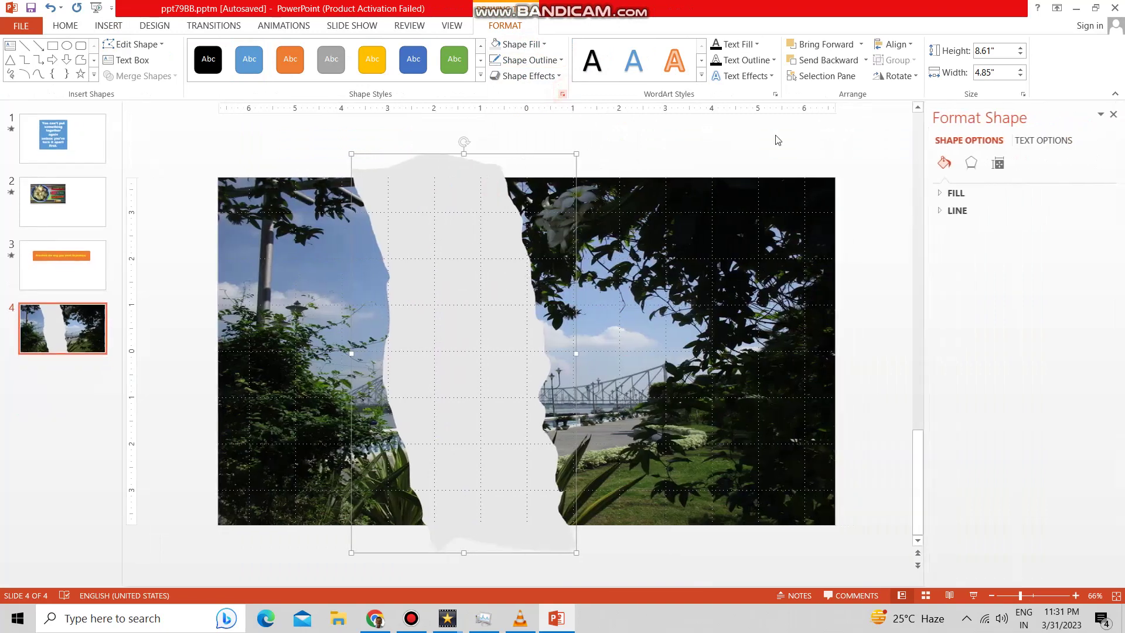
click(970, 163)
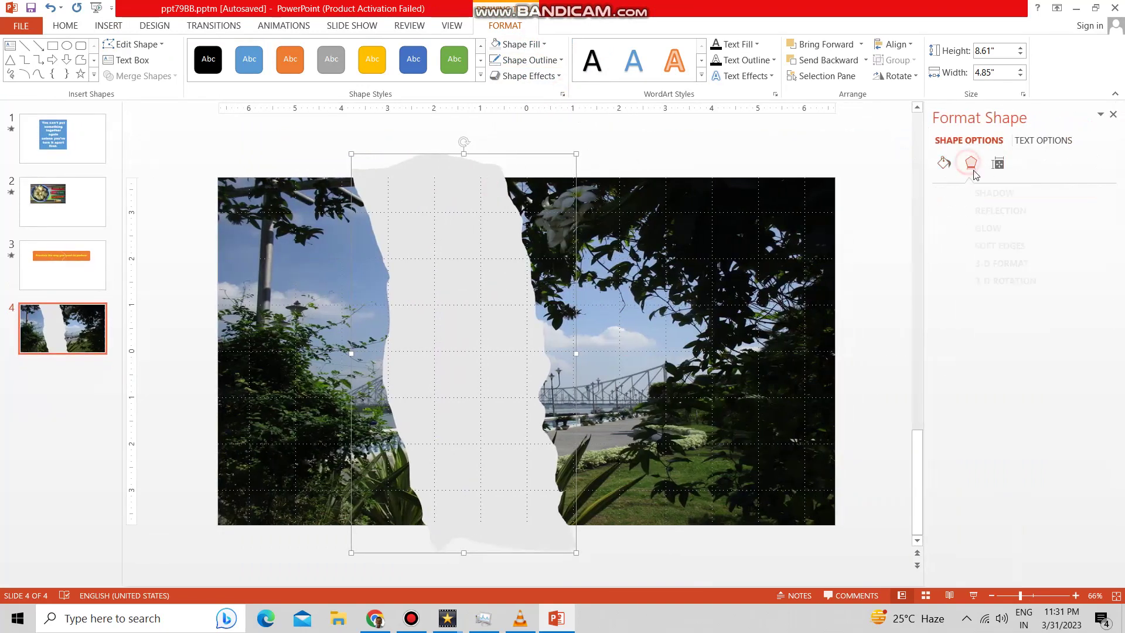
click(980, 193)
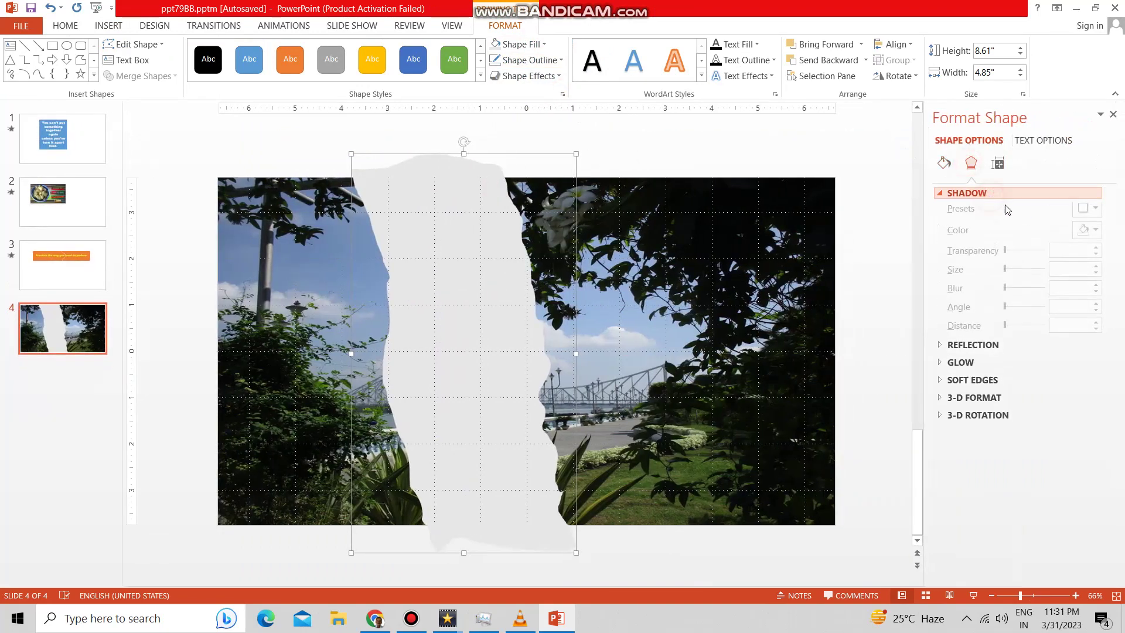
click(1088, 211)
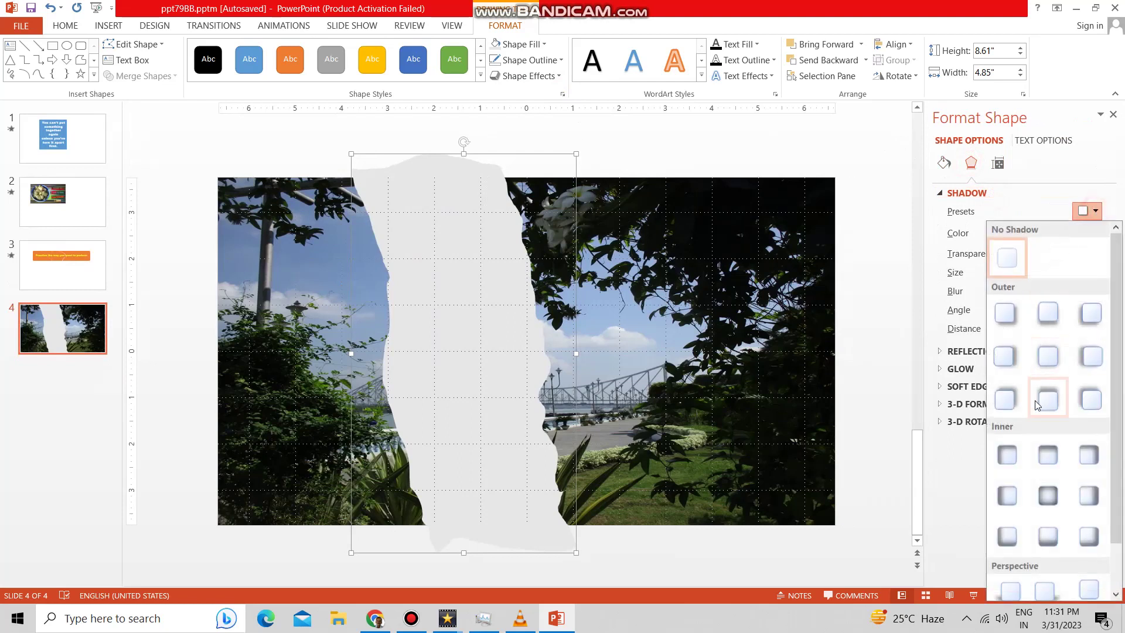
click(1008, 457)
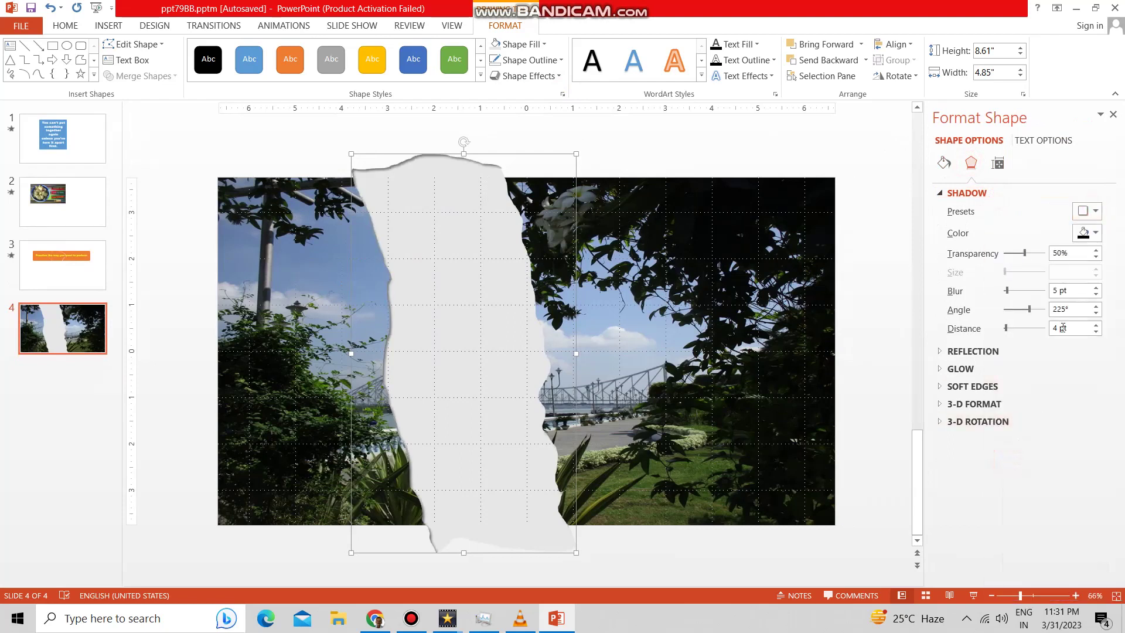
click(1089, 210)
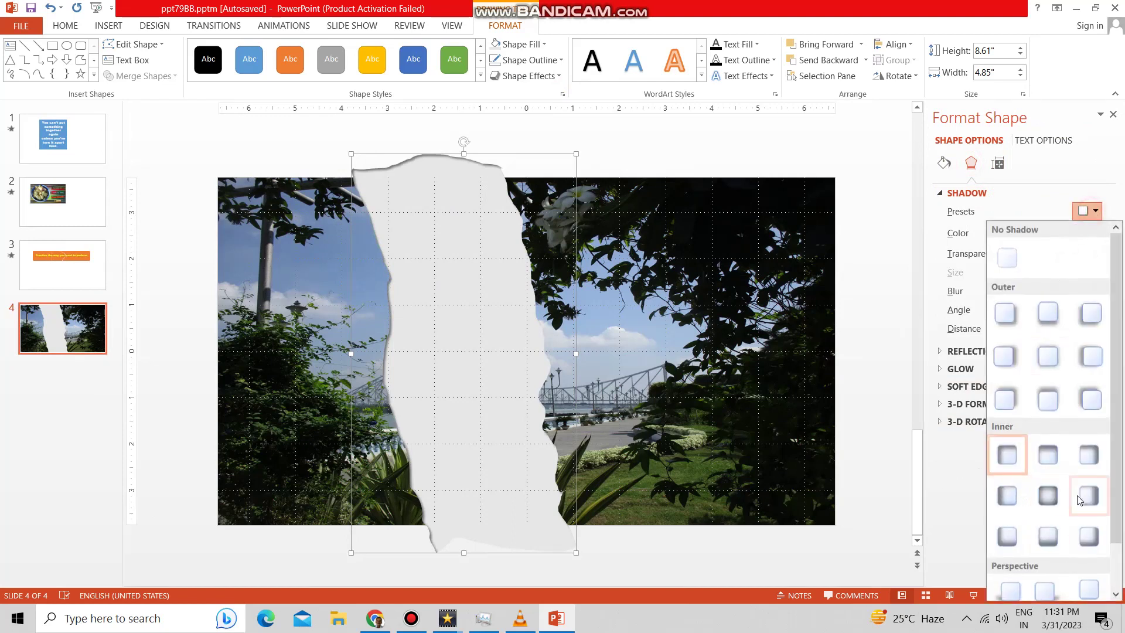
click(1049, 460)
- Add a text box on the strip reading 'Millennium Park' in bold 28-pt Algerian
drag(400, 310, 564, 361)
text(Millen)
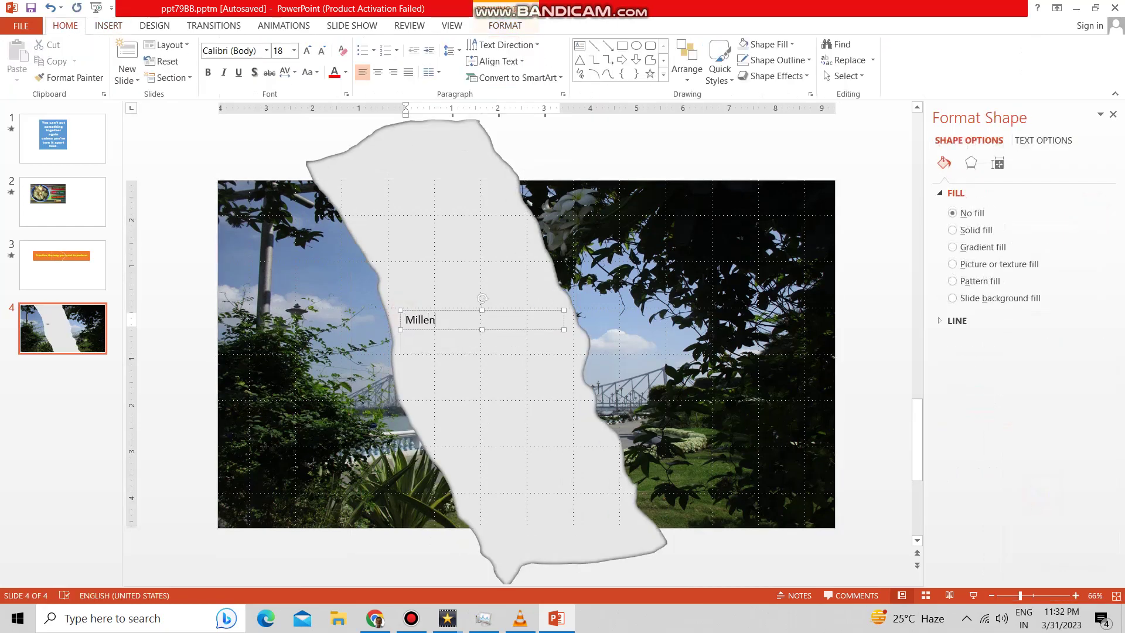
text(nium Park)
key(ctrl+a)
click(208, 72)
click(266, 50)
click(246, 175)
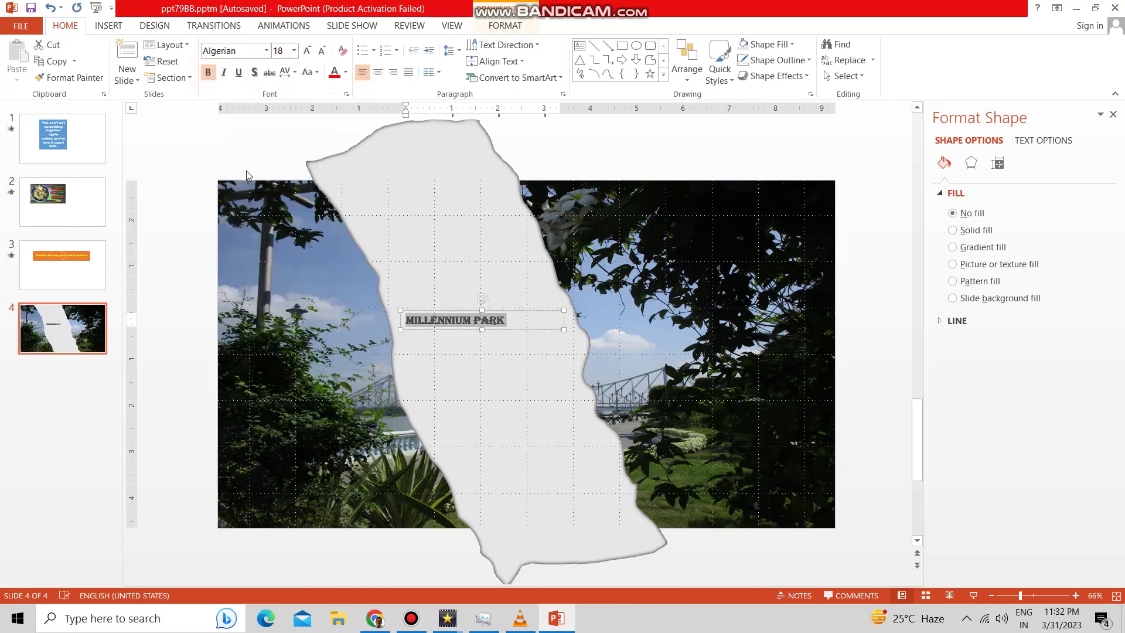
click(295, 51)
click(283, 226)
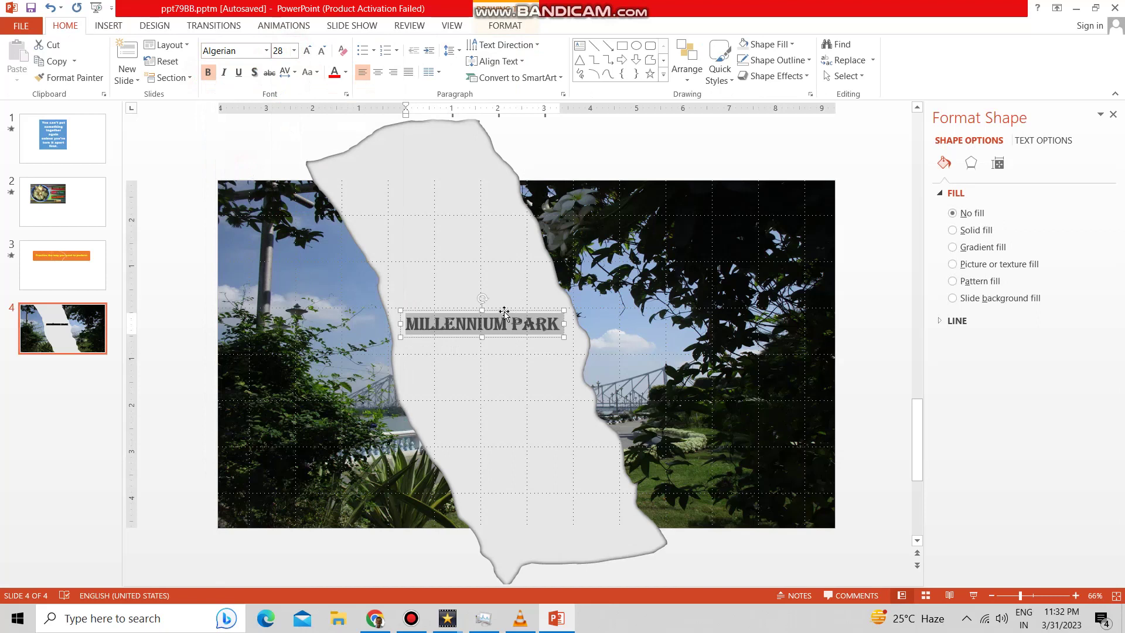
- Nudge the title lower and add 'KOLKATA' as a second line, then select the grey strip
drag(504, 314, 506, 327)
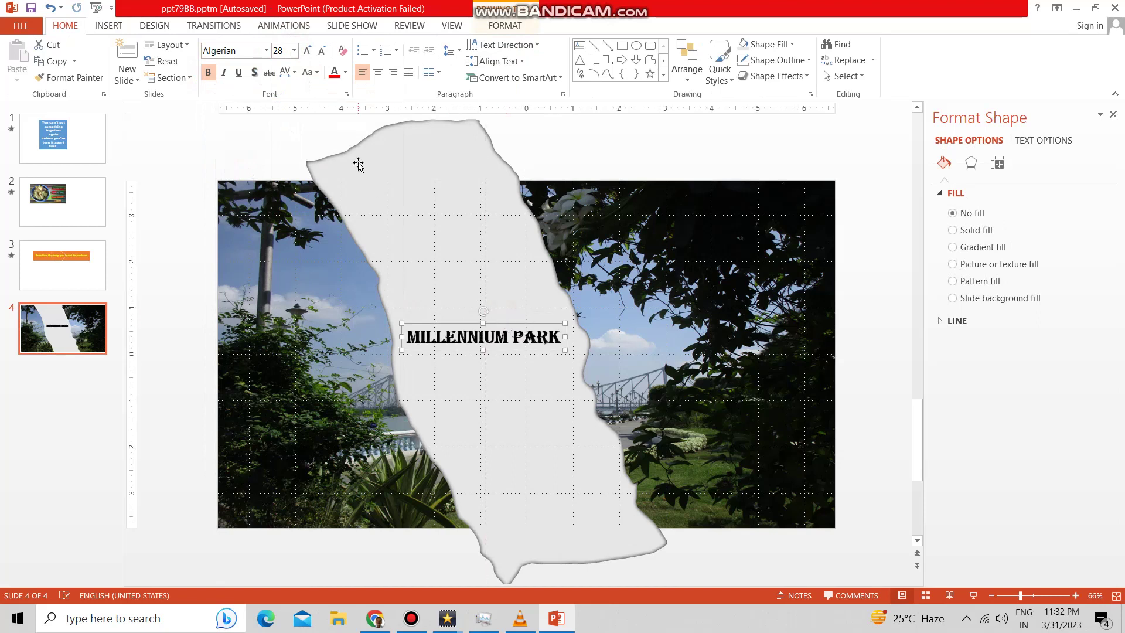
click(561, 338)
key(Return)
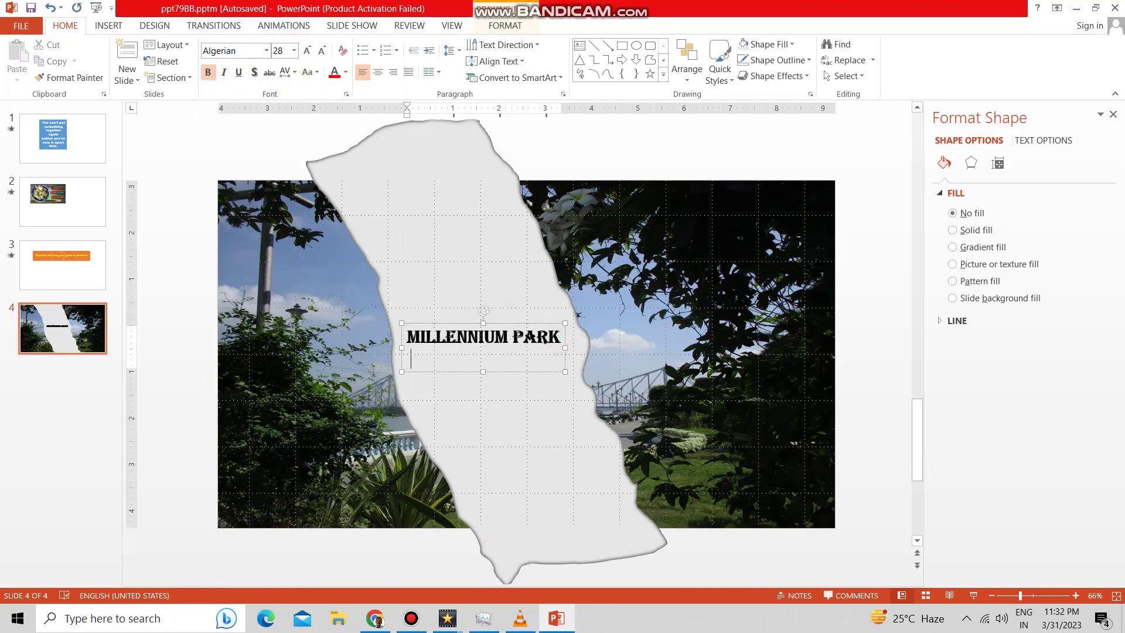
text(KOLKATA)
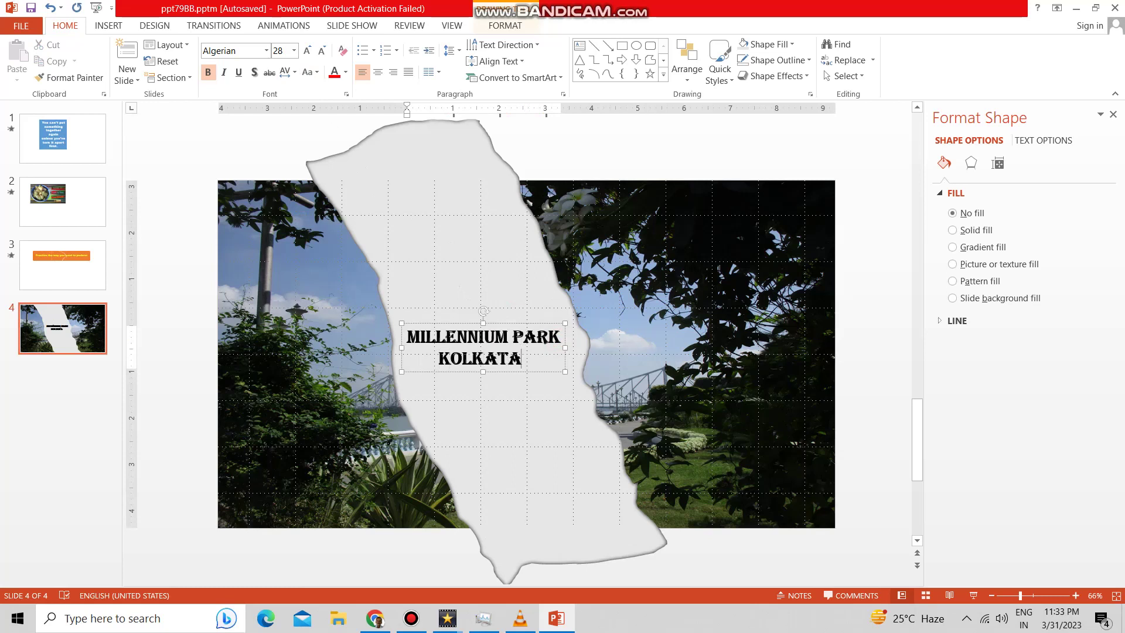
click(445, 246)
click(284, 25)
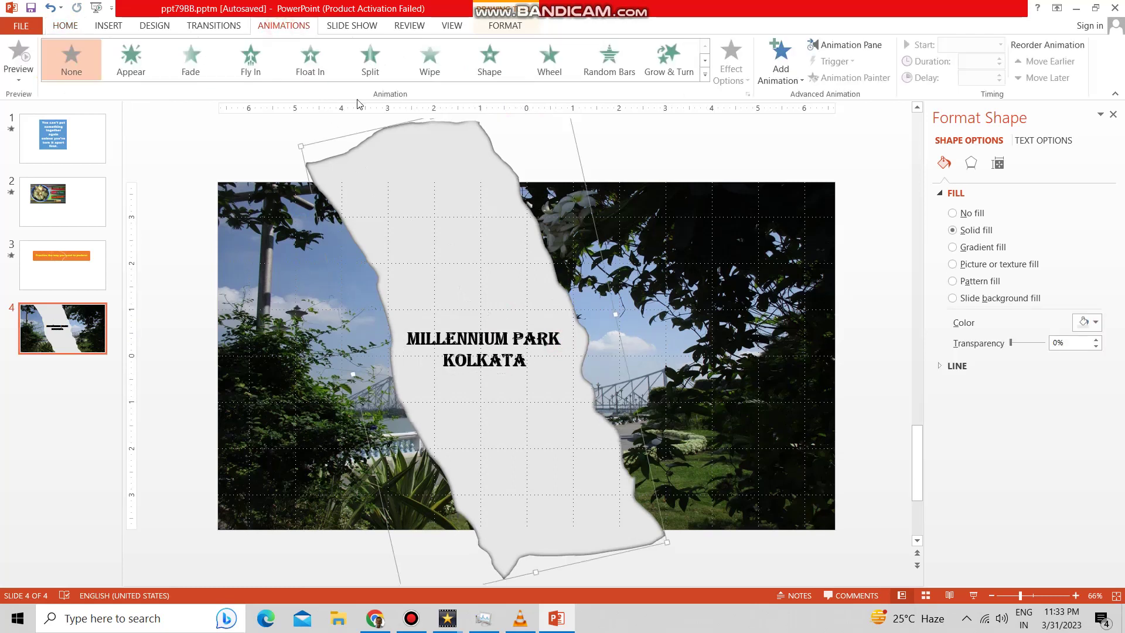
- Give the torn grey strip a Wipe entrance effect coming From Top
click(705, 75)
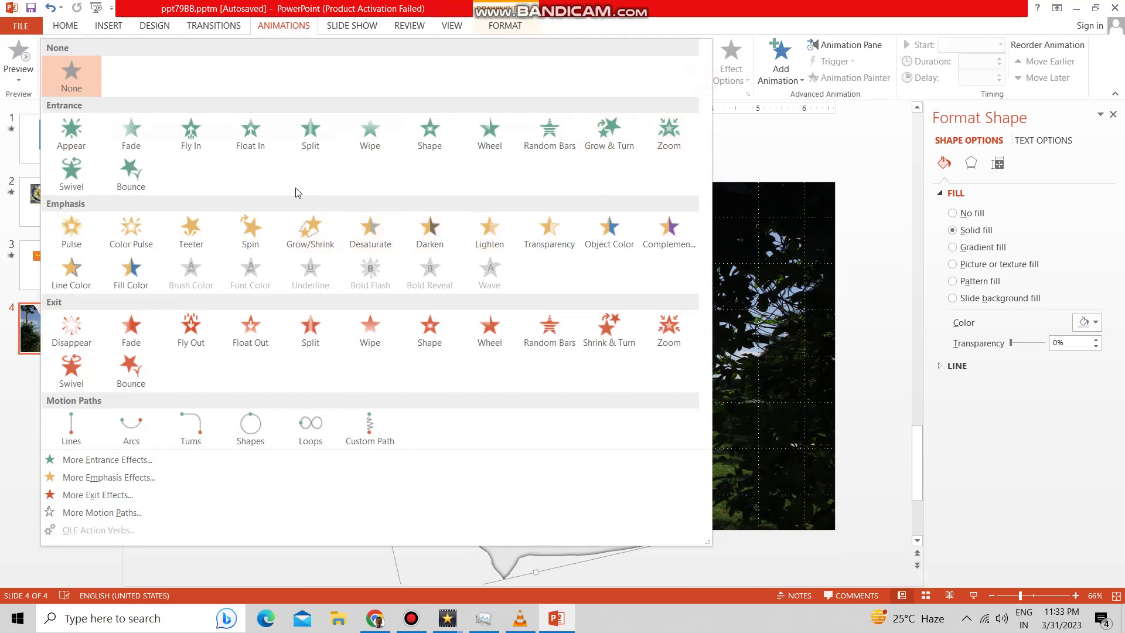
click(371, 148)
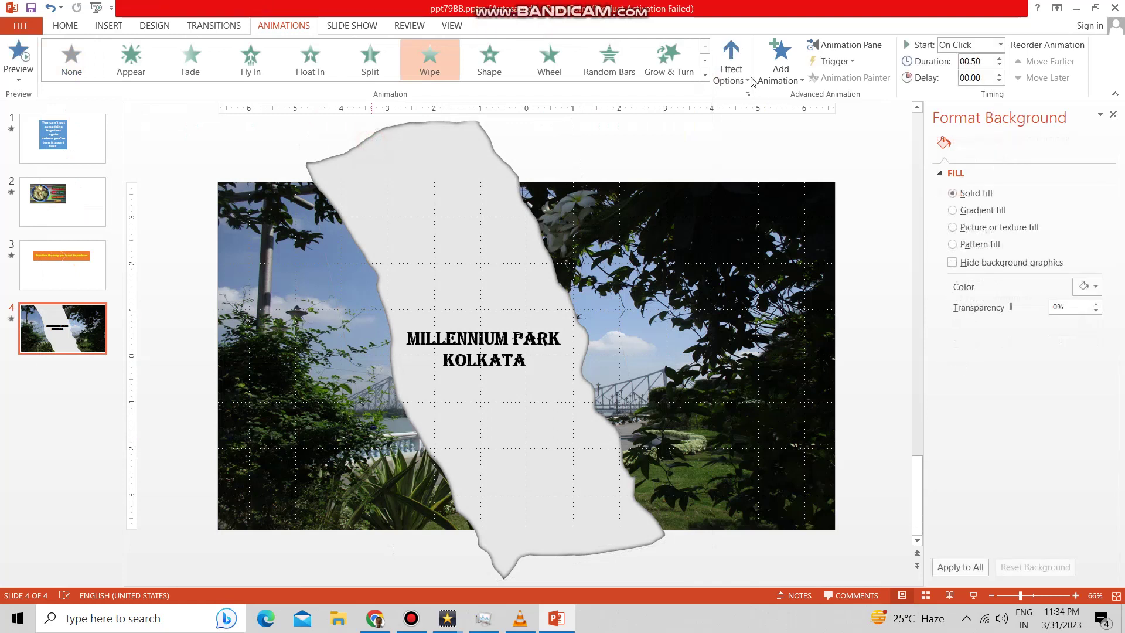
click(744, 76)
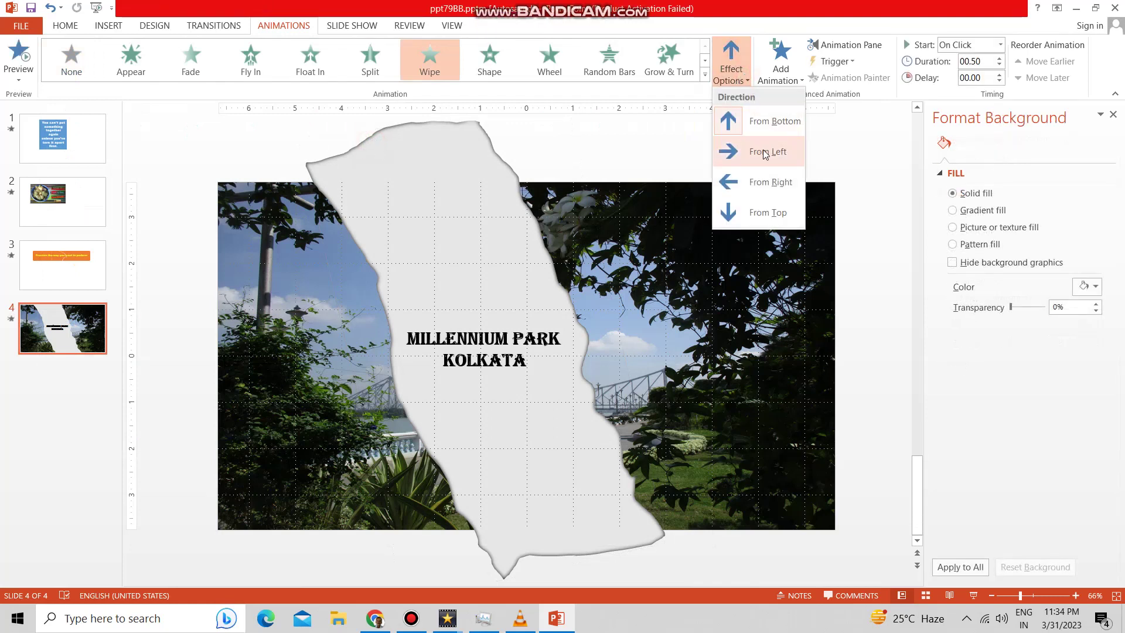
click(752, 216)
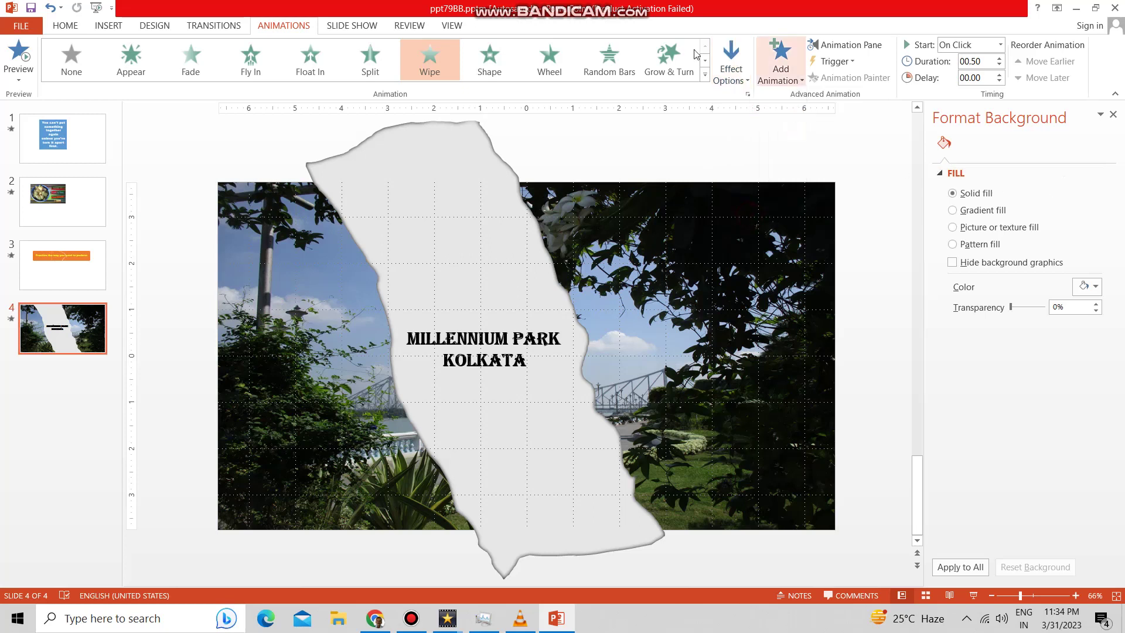
- Keep the Freeform 3 Wipe timing at 0.5 seconds On Click in its Effect Options
click(835, 50)
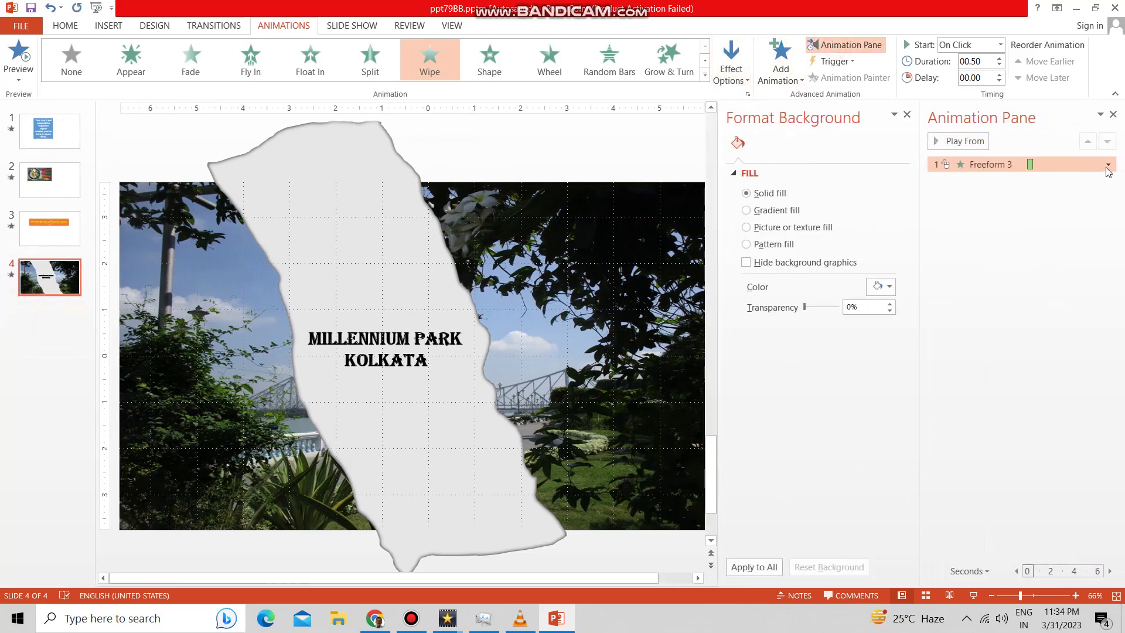
click(1107, 166)
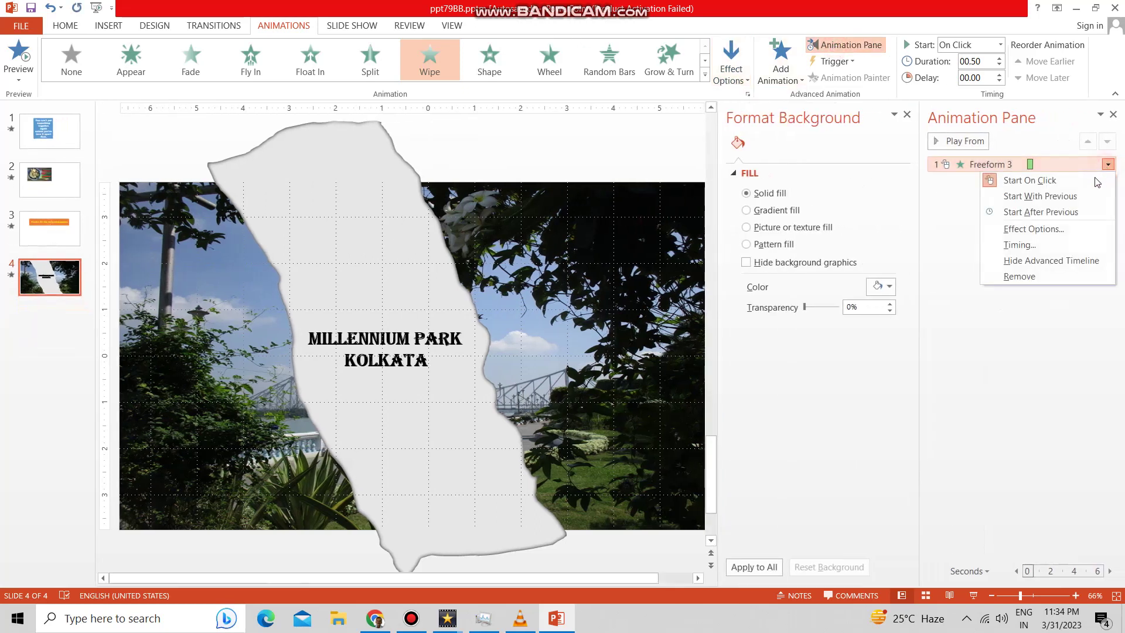
click(1053, 229)
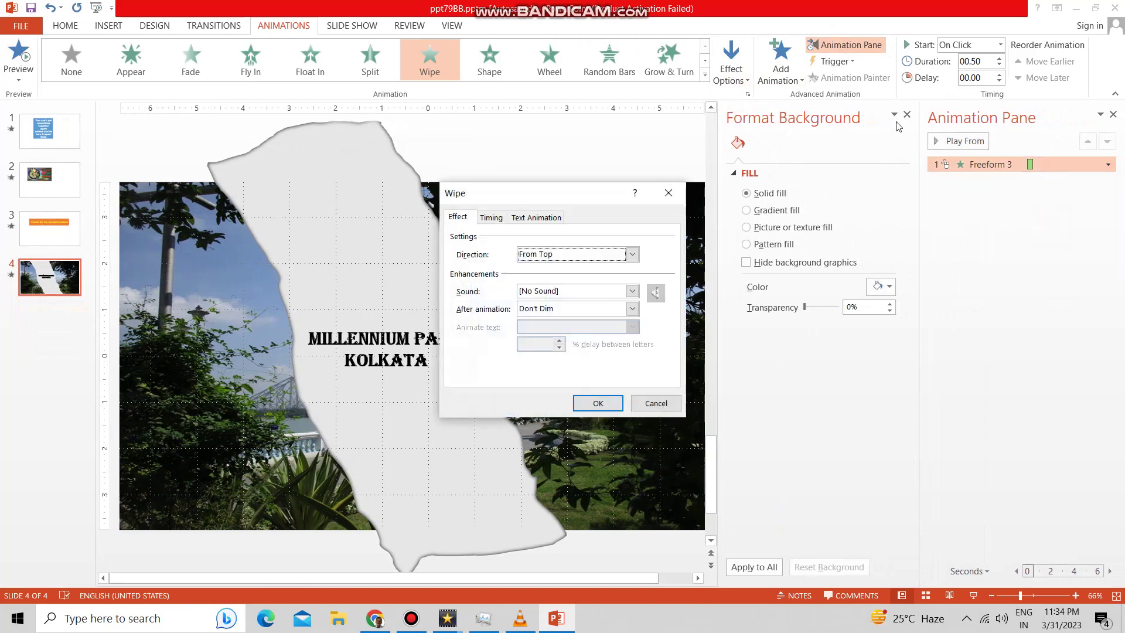
click(491, 218)
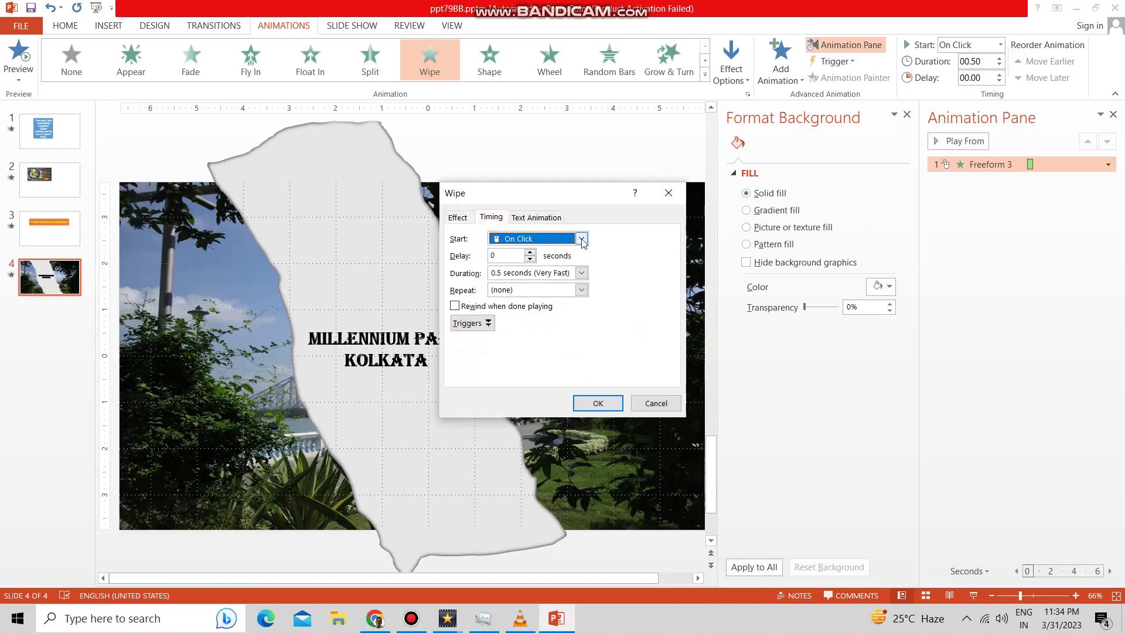
click(581, 274)
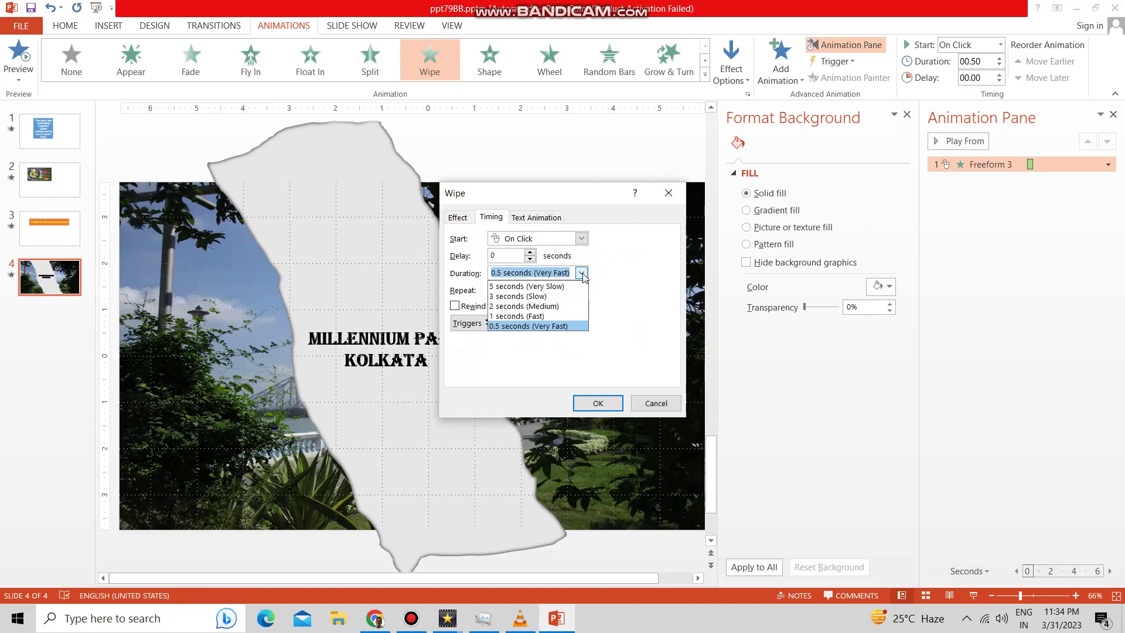
click(581, 274)
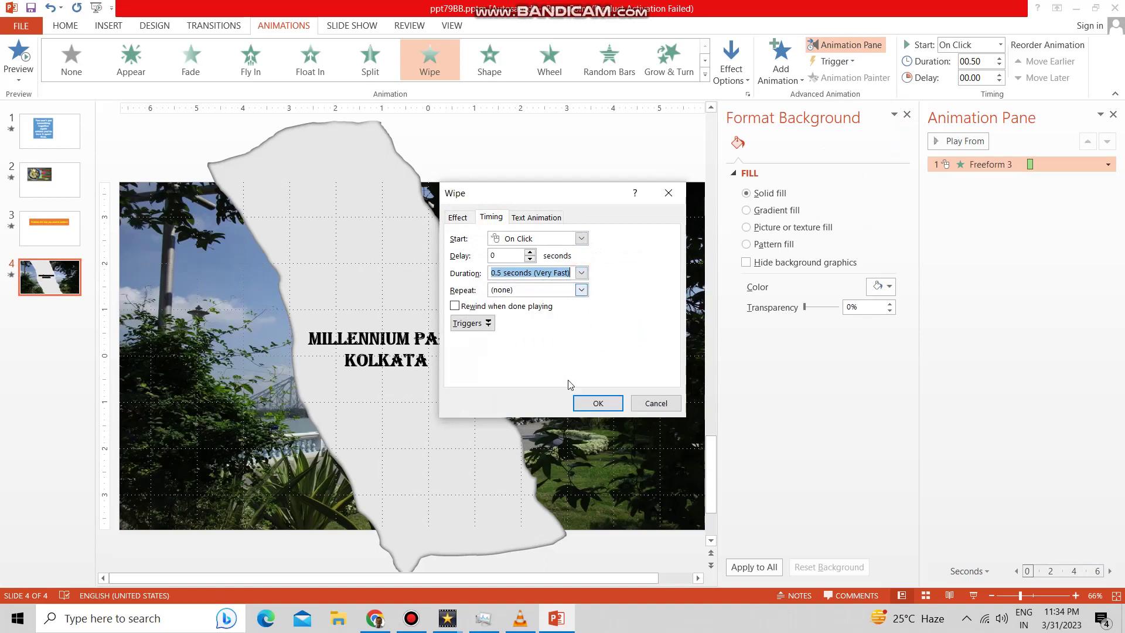
click(591, 404)
key(shift+F5)
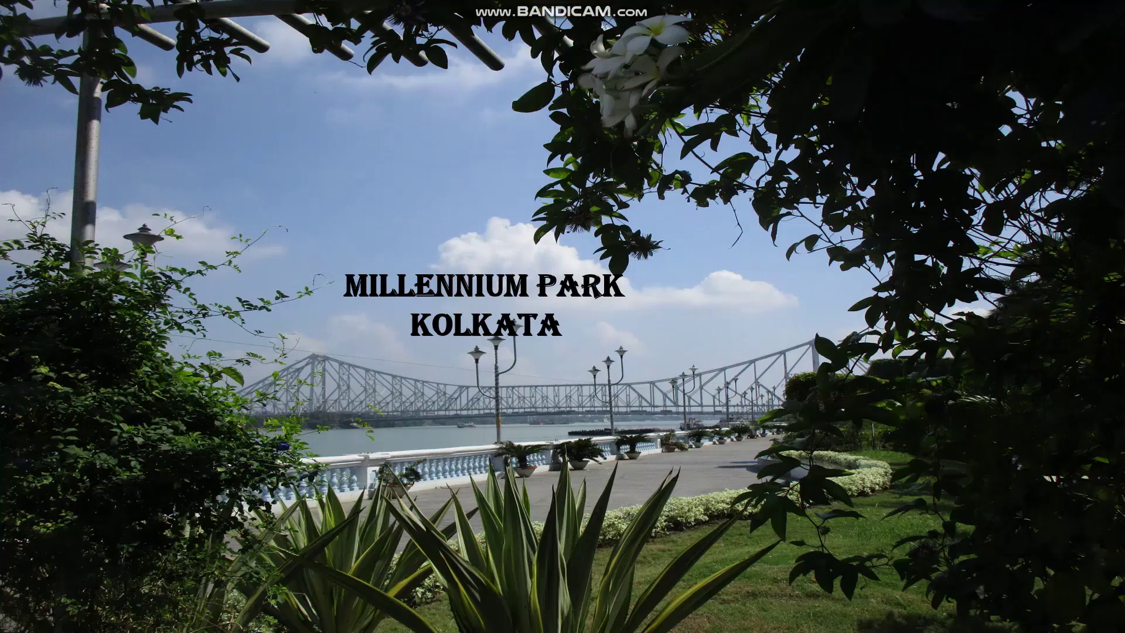
- Click in the slide show so the torn grey strip wipes in behind the title
click(804, 318)
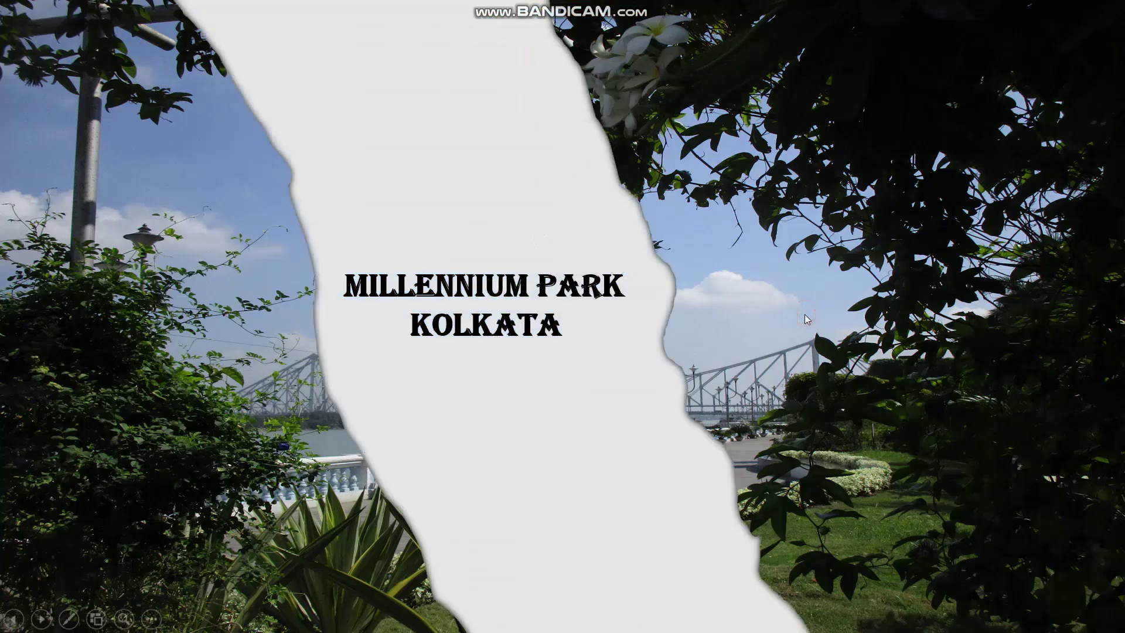